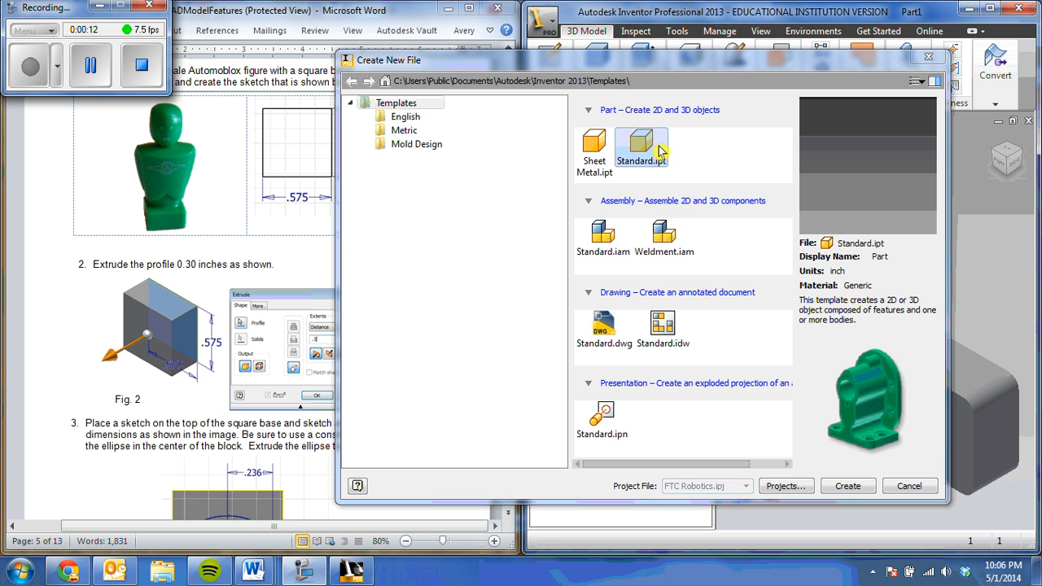
Create a new part from the Standard.ipt template and start a 2D sketch on the horizontal XZ origin plane.
left_click(847, 486)
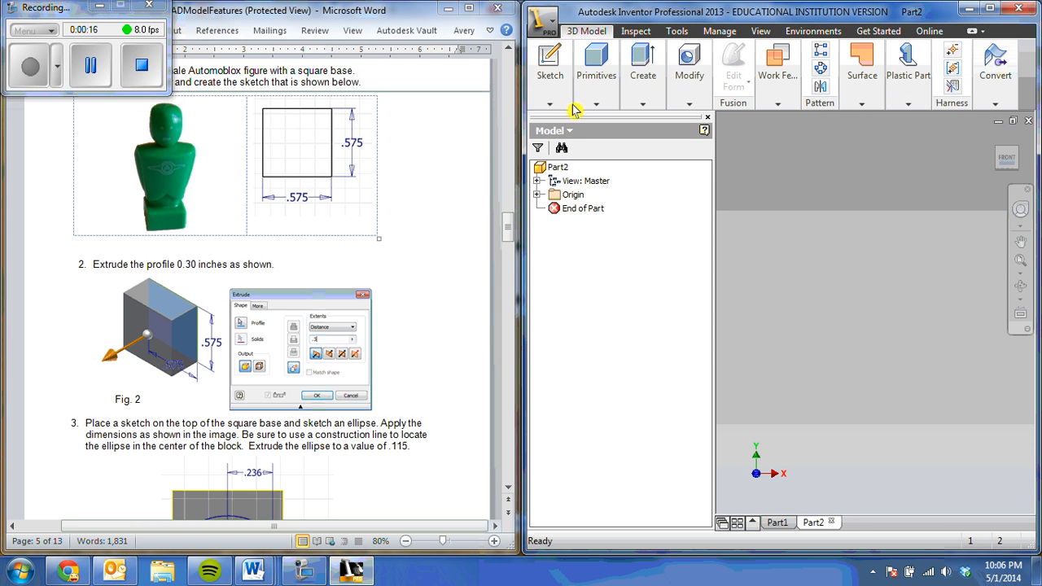
left_click(570, 106)
left_click(542, 131)
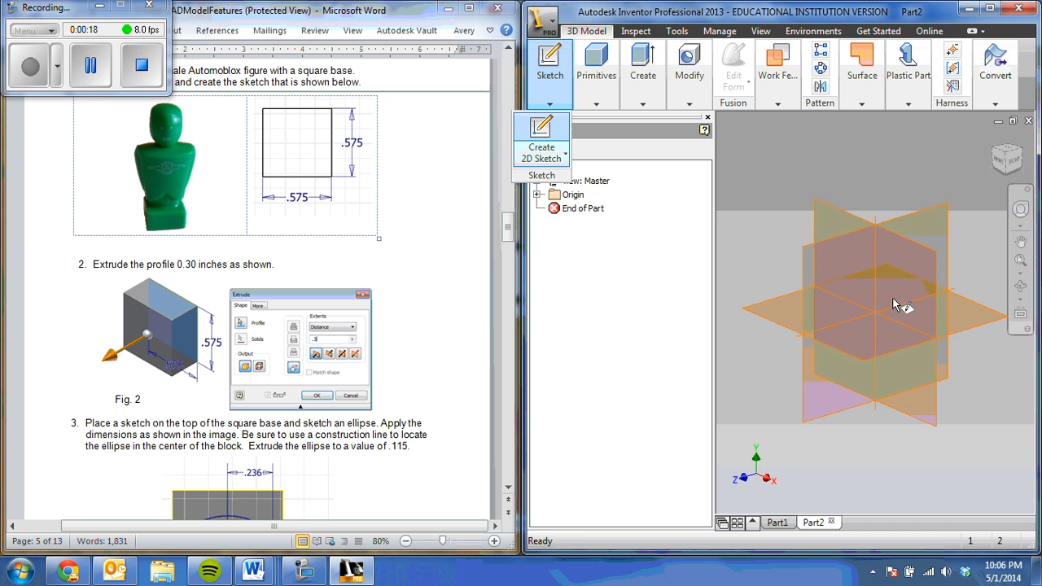
left_click(871, 352)
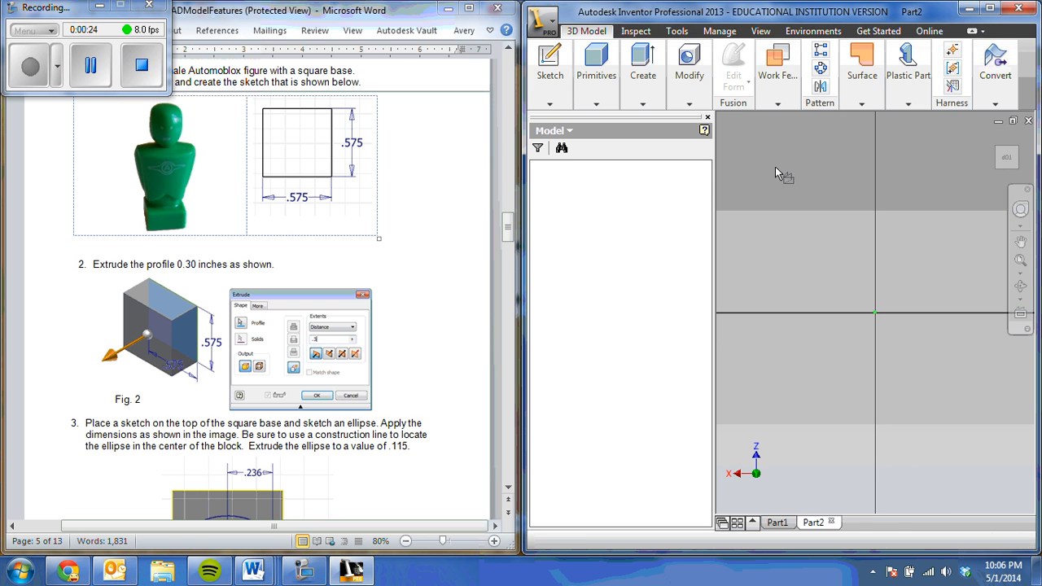
Sketch a two-point rectangle around the origin, 0.575 in wide and 0.575 in high.
left_click(567, 87)
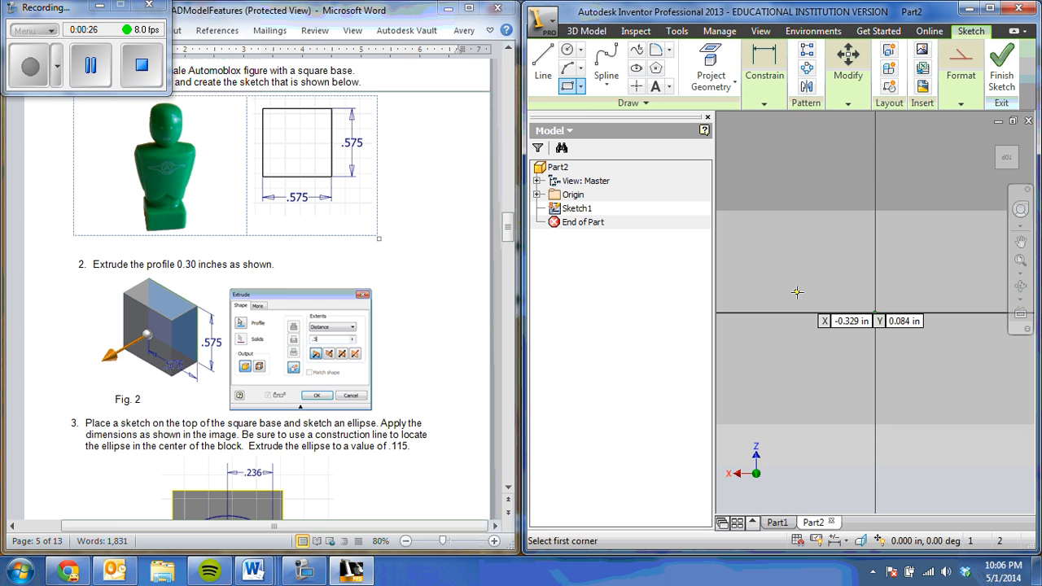
left_click(831, 262)
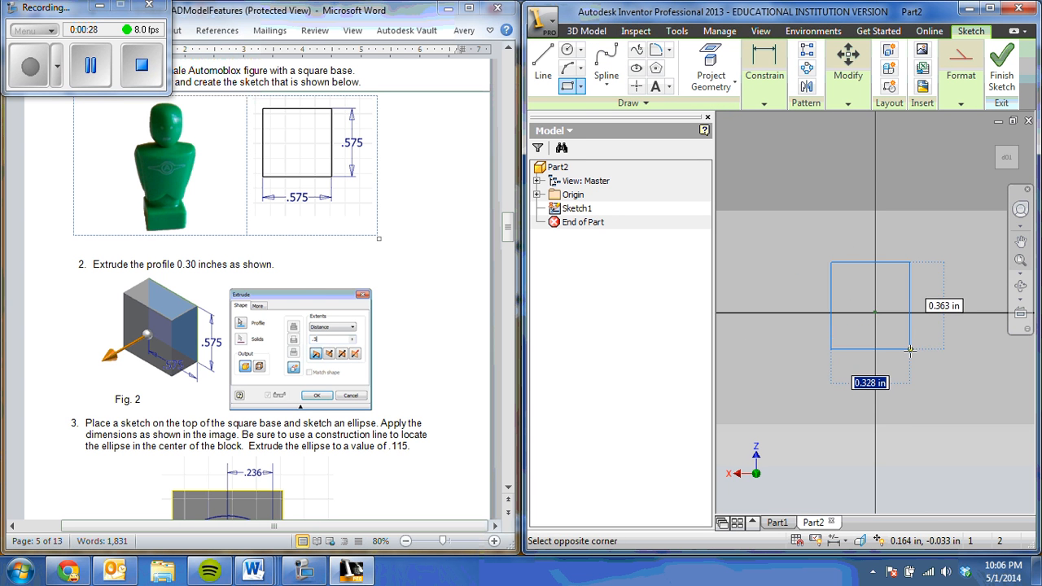
type(".575")
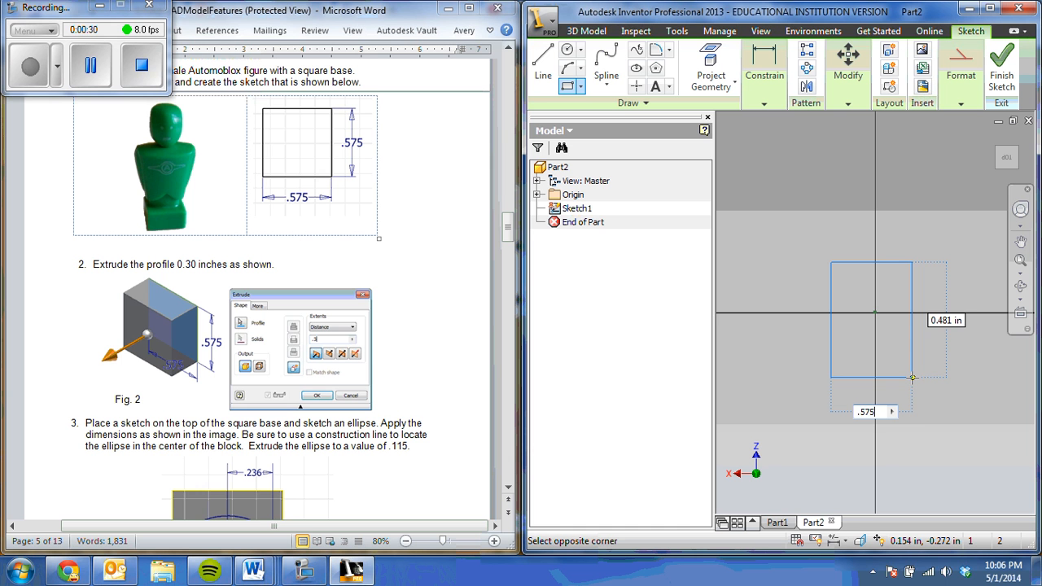
key("Tab")
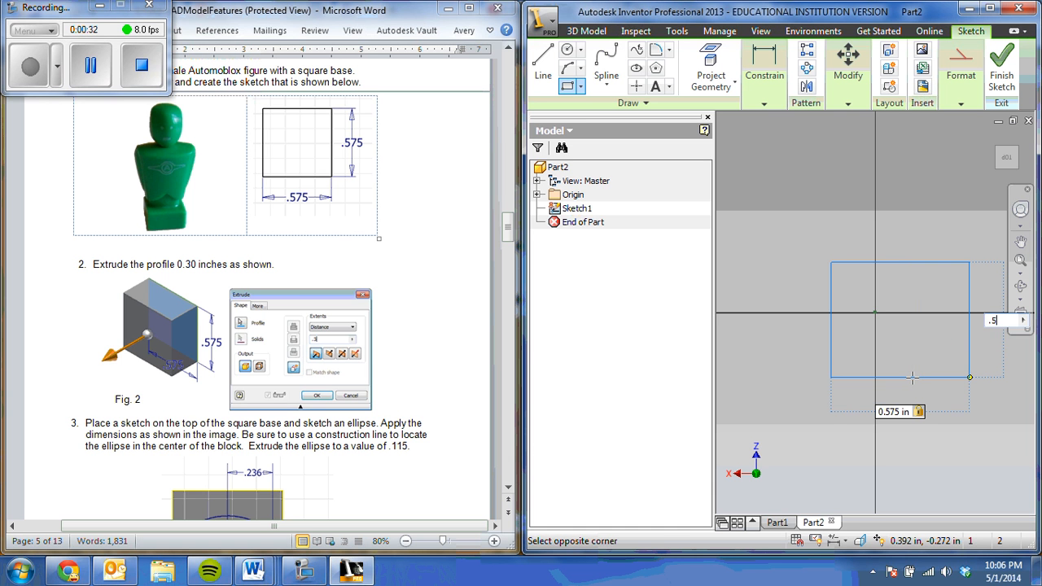
key("Return")
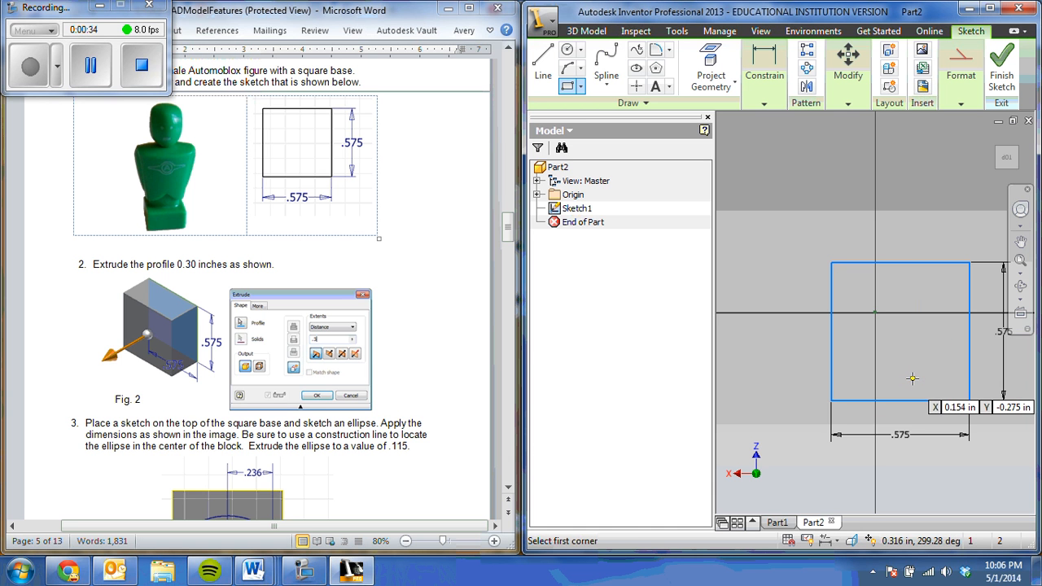
key("Escape")
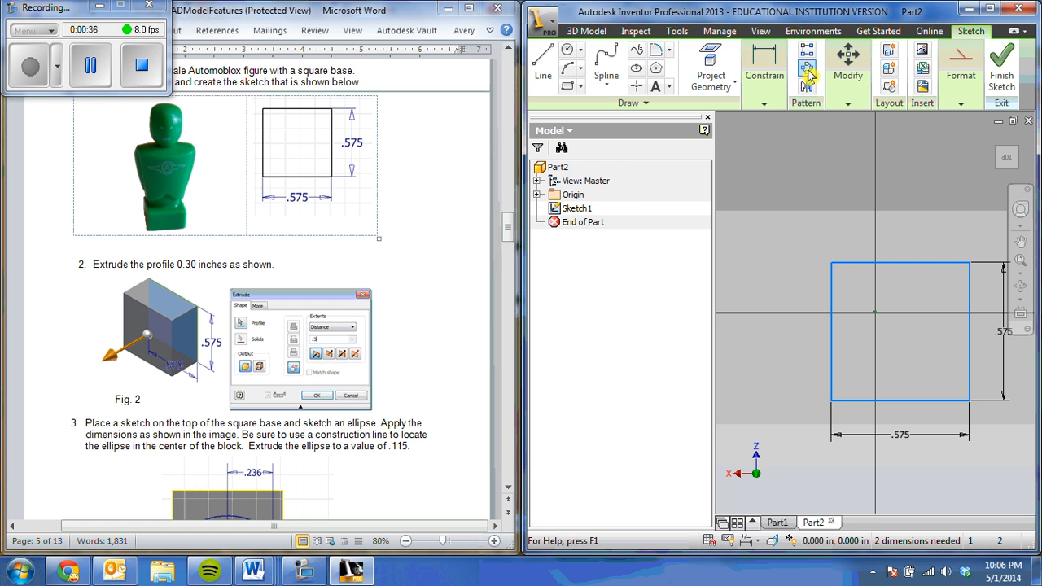
Centre the square on the origin with a vertical constraint on its upper edge's midpoint and a horizontal constraint on its side edge's midpoint.
left_click(763, 103)
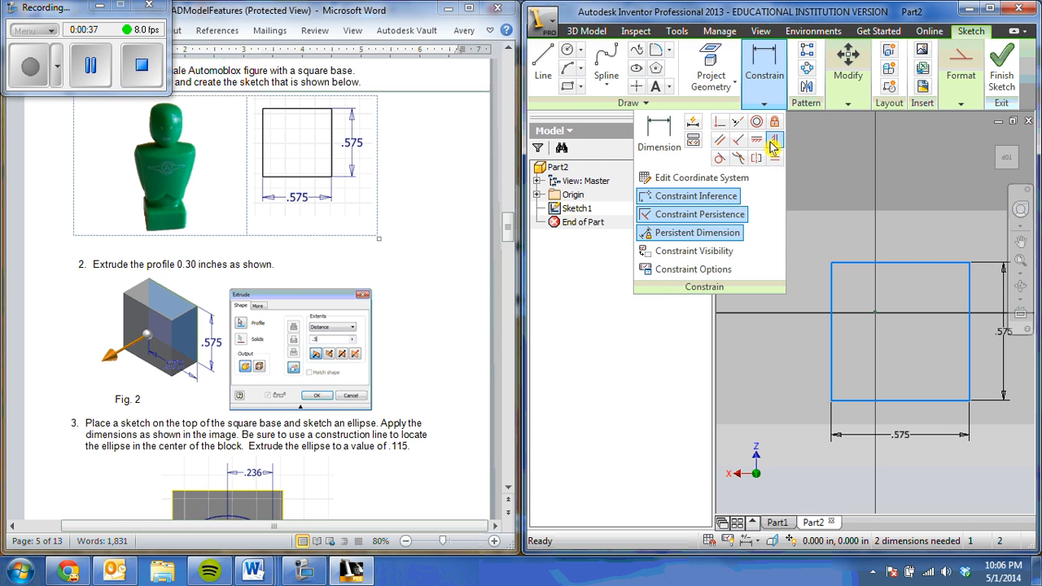
left_click(773, 145)
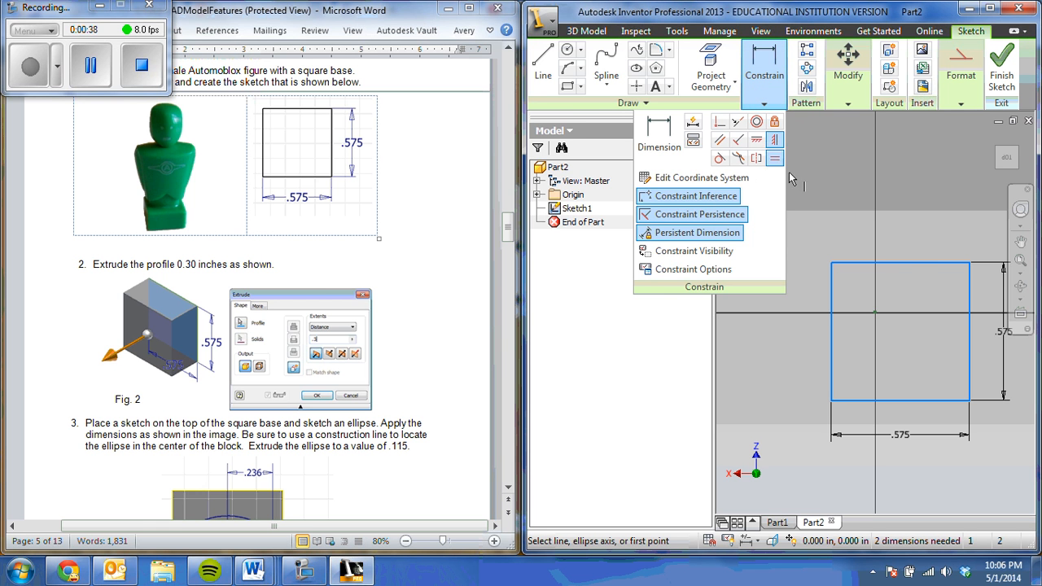
left_click(902, 263)
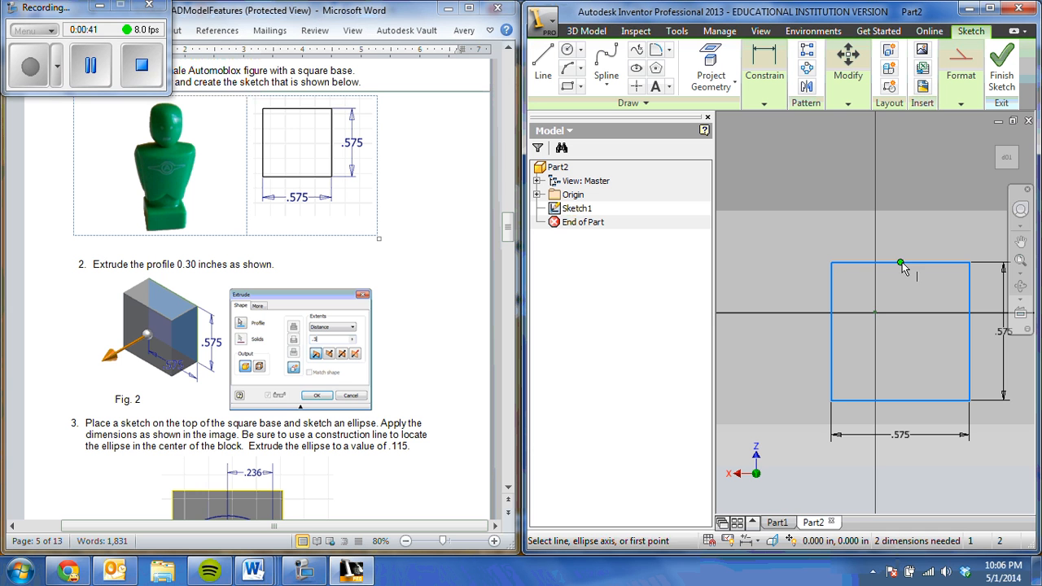
left_click(874, 312)
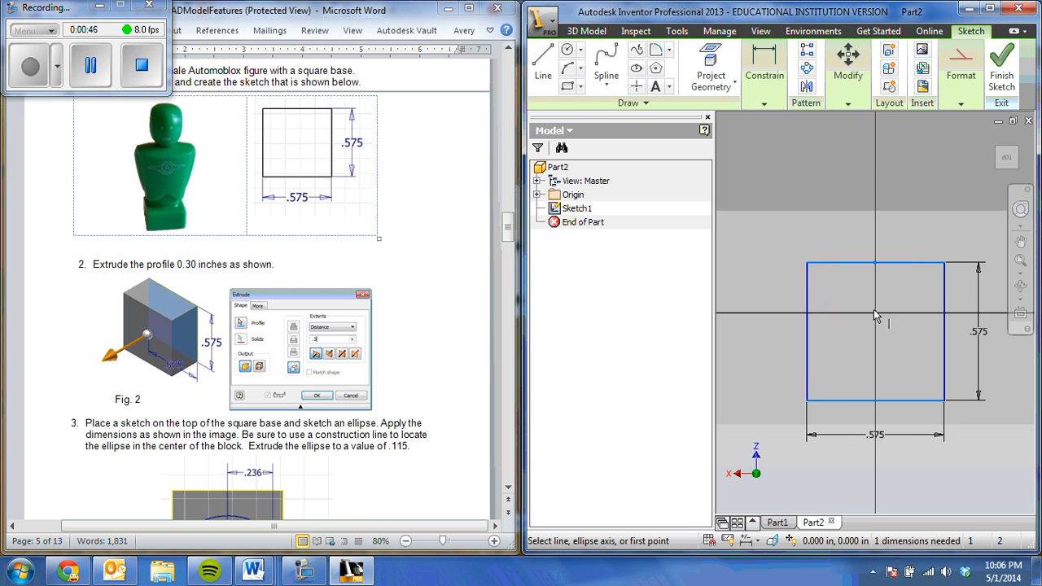
left_click(765, 89)
left_click(757, 142)
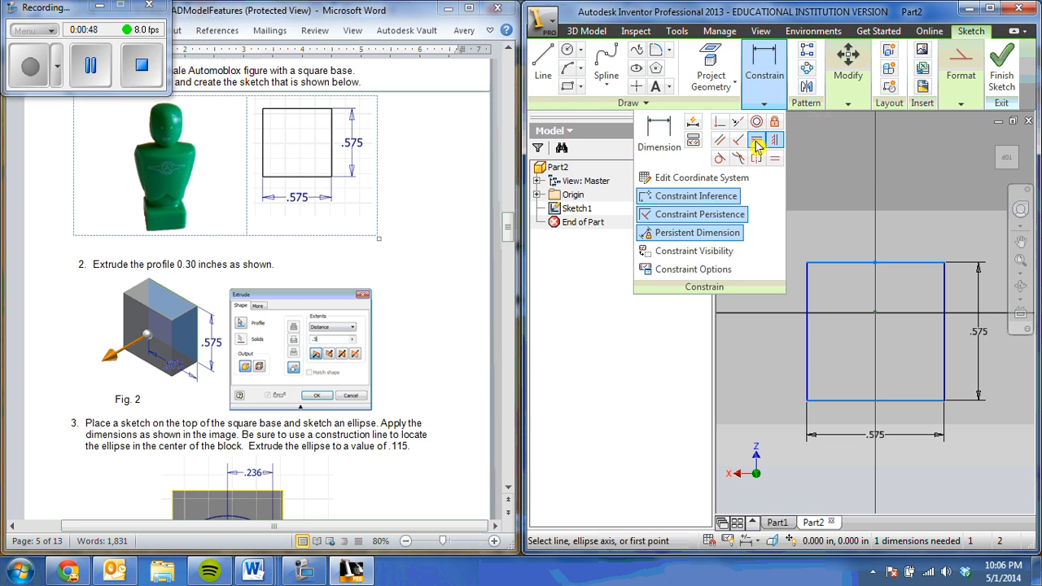
left_click(806, 331)
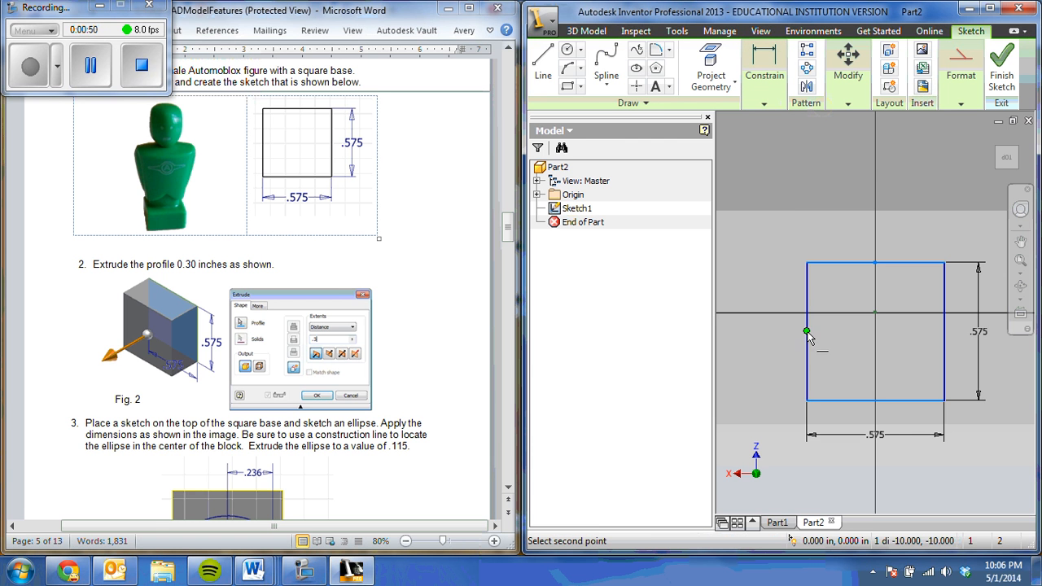
left_click(875, 313)
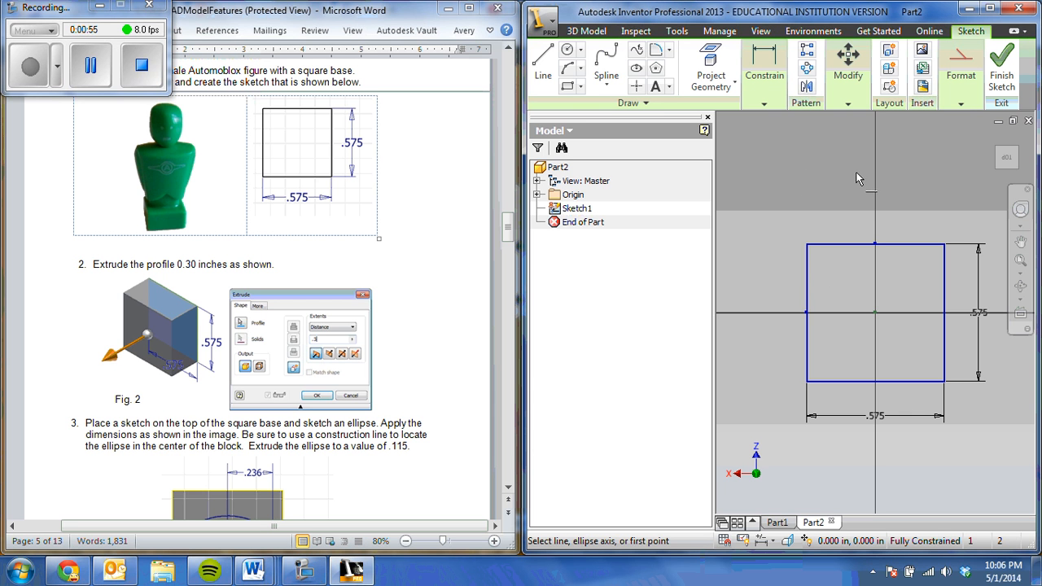
Extrude the square profile upward by 0.3 in to form the base block.
left_click(602, 31)
left_click(643, 90)
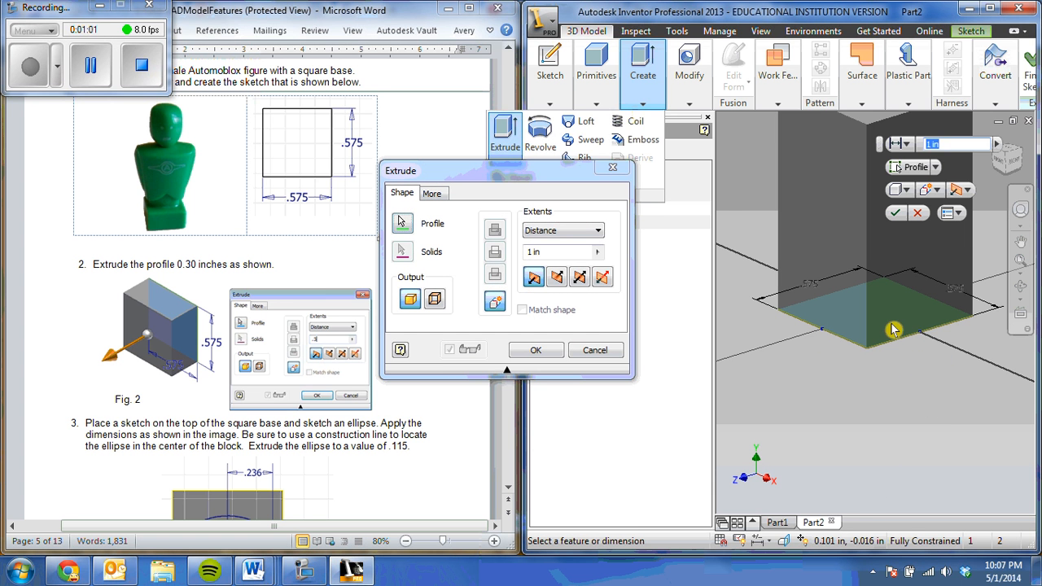
type(".3")
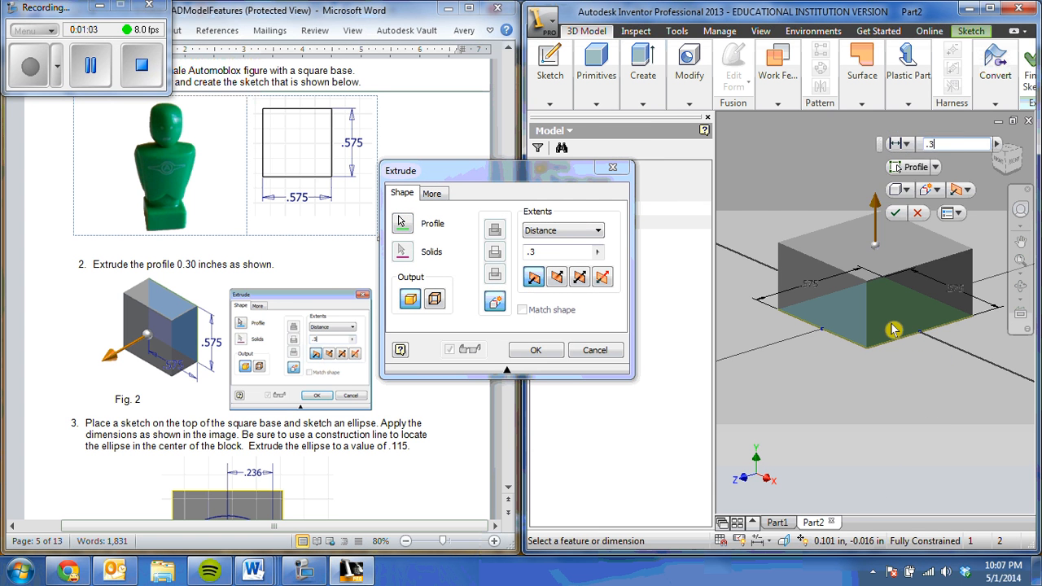
key("Return")
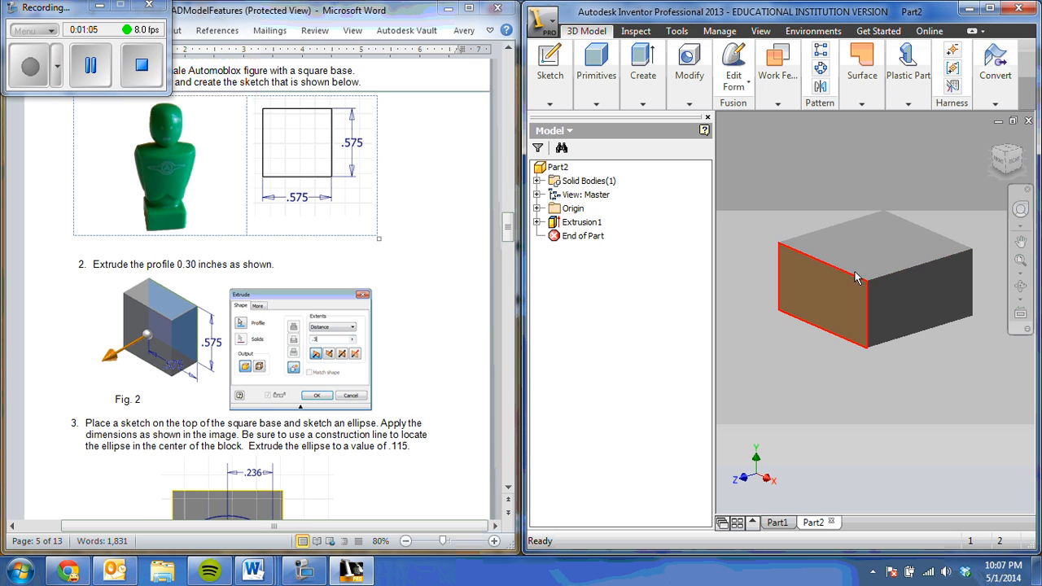
Start a sketch on the block's top face and draw an ellipse centred on the origin with a horizontal half-axis of about 0.205 in.
left_click_drag(506, 221, 508, 254)
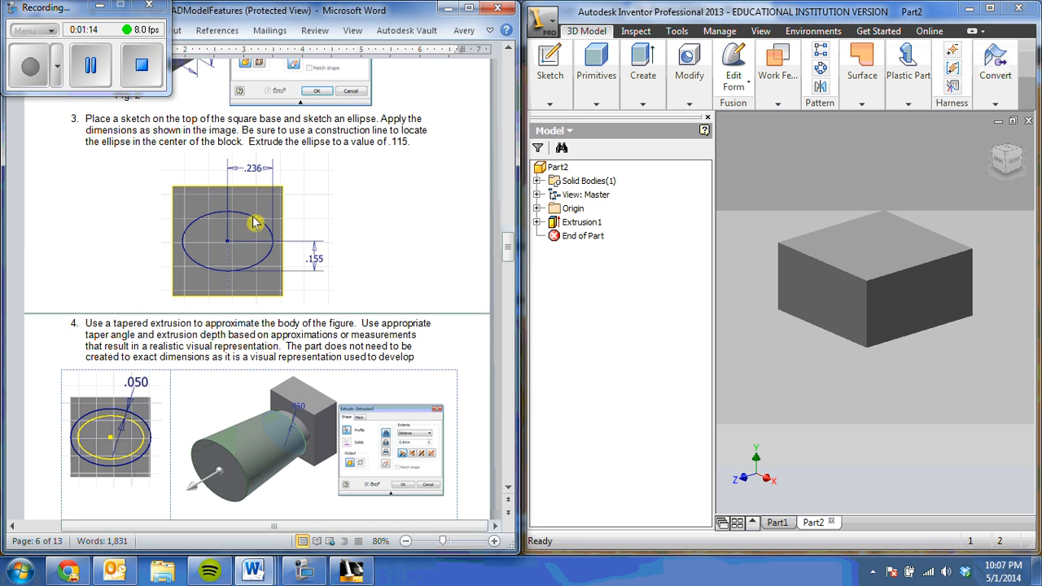
left_click(886, 260)
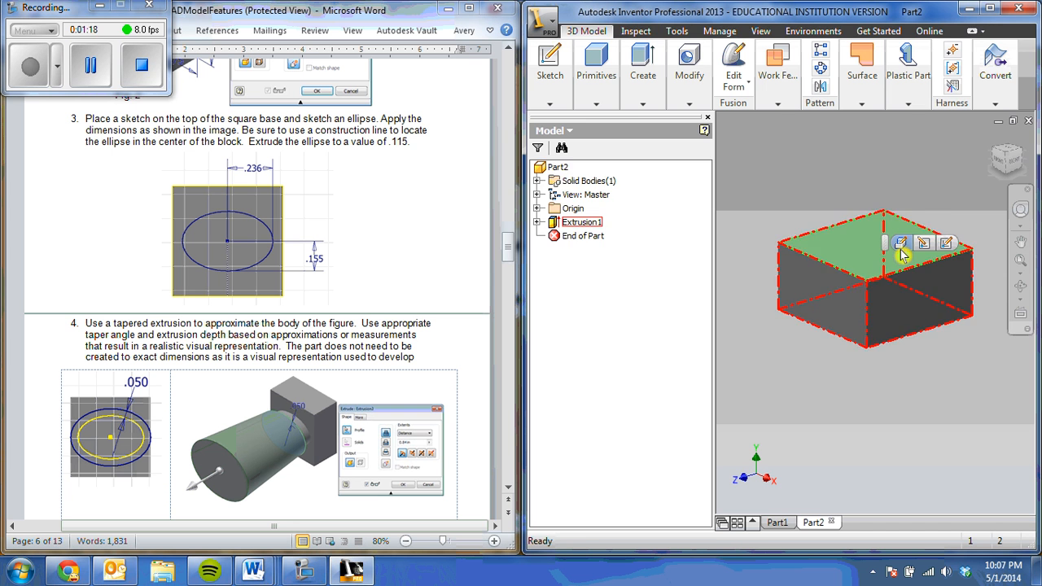
left_click(895, 248)
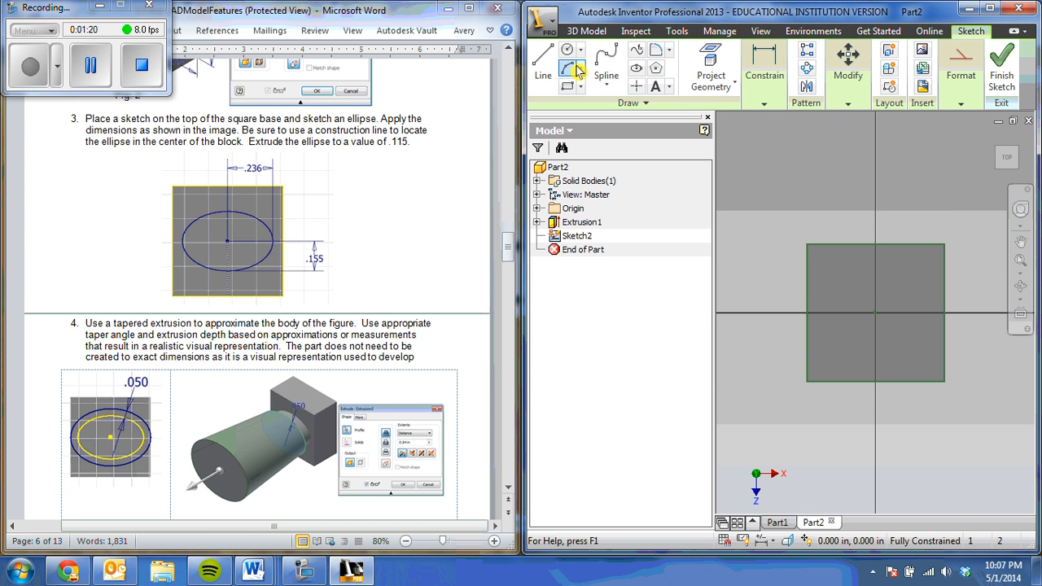
left_click(638, 70)
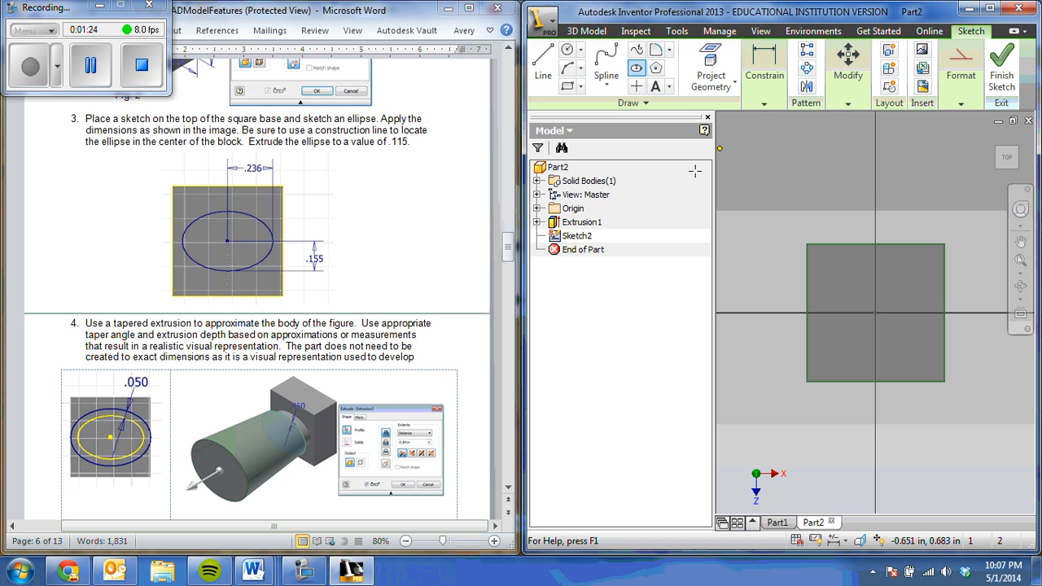
left_click(875, 314)
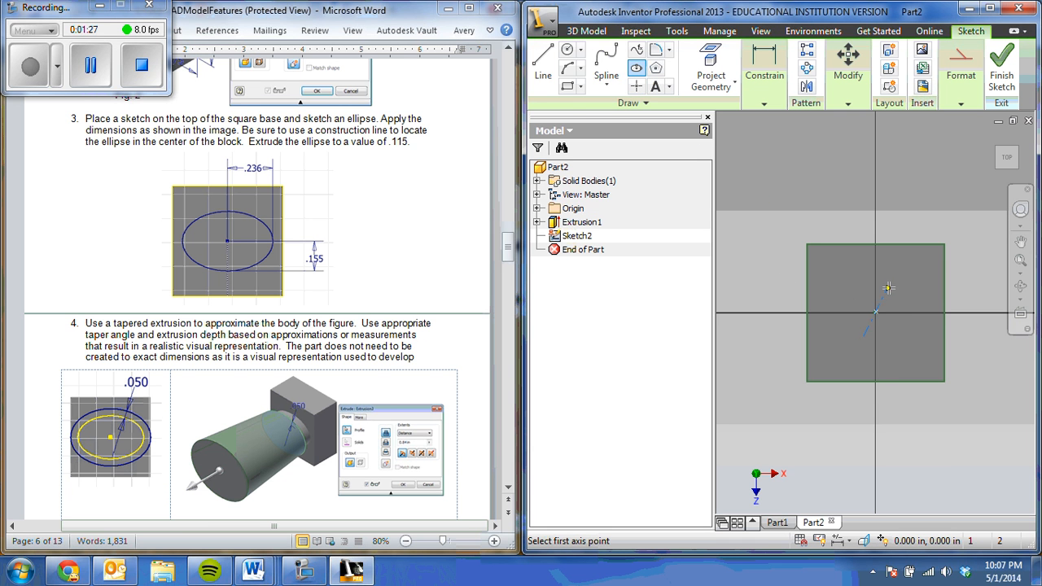
left_click(925, 315)
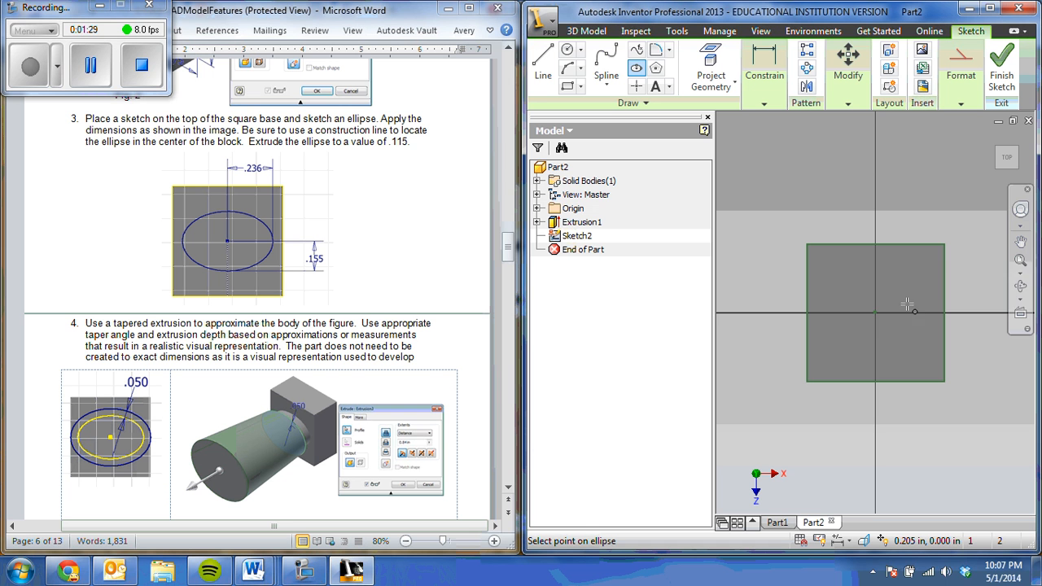
left_click(876, 277)
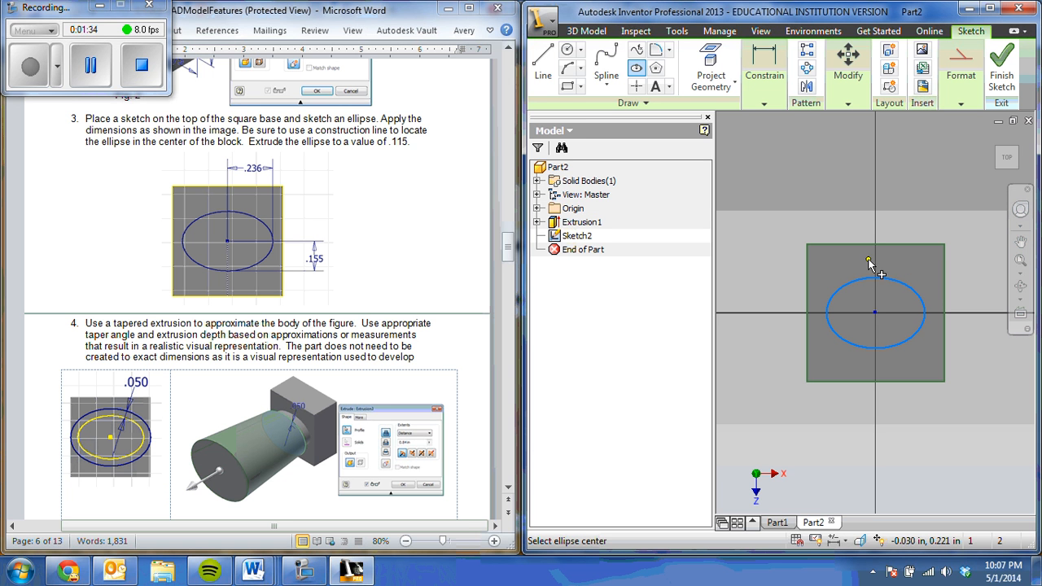
Dimension the ellipse's horizontal half-axis as 0.236 in and its vertical half-axis as 0.155 in.
key("d")
left_click(891, 281)
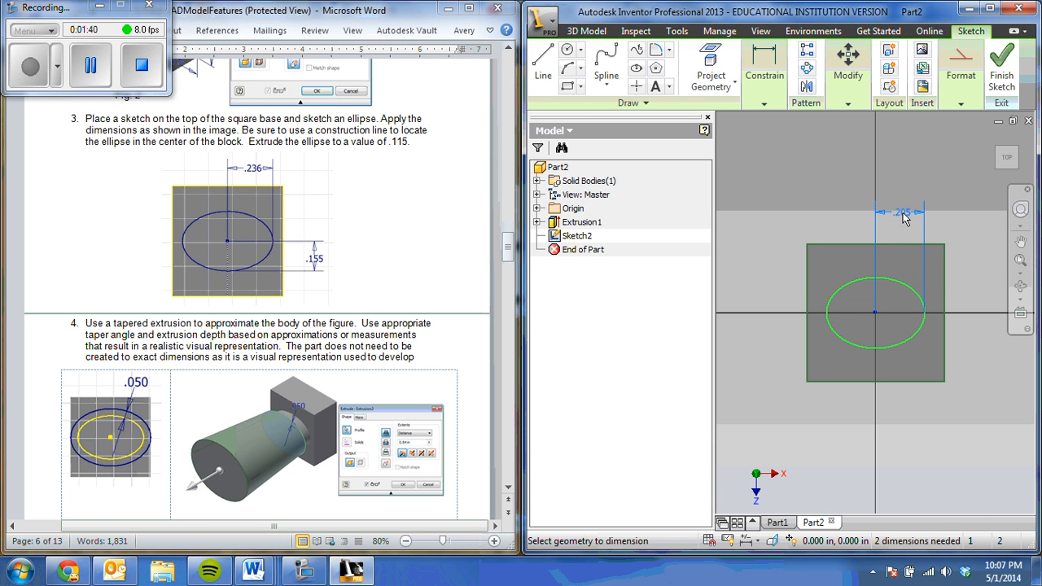
left_click(902, 216)
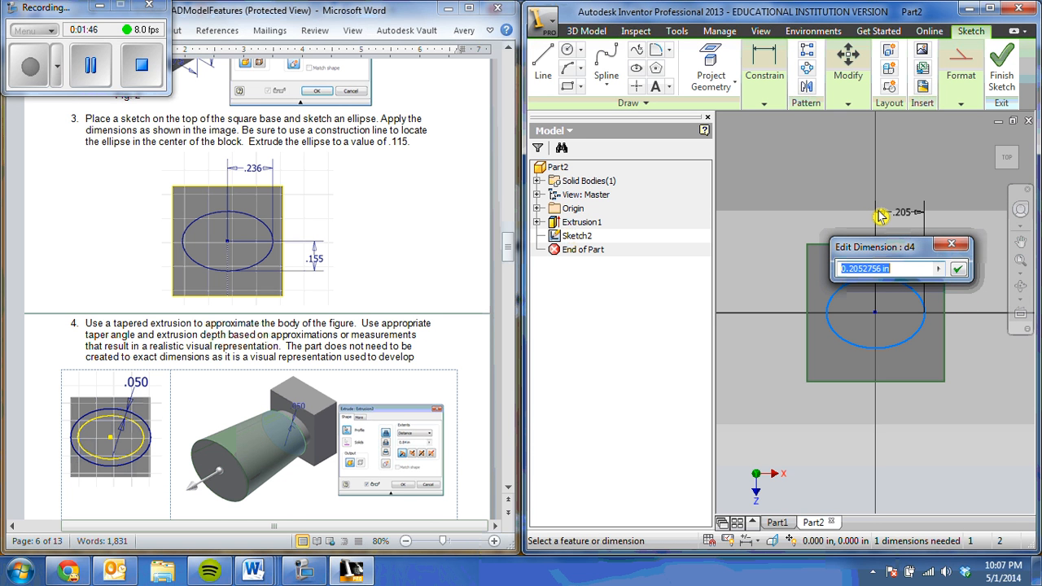
type(".236")
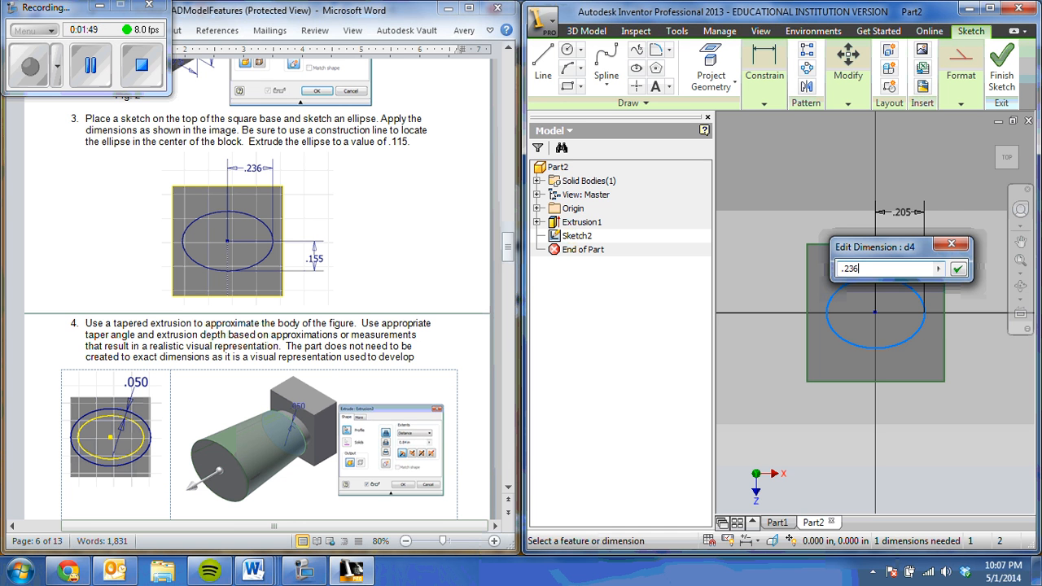
key("Return")
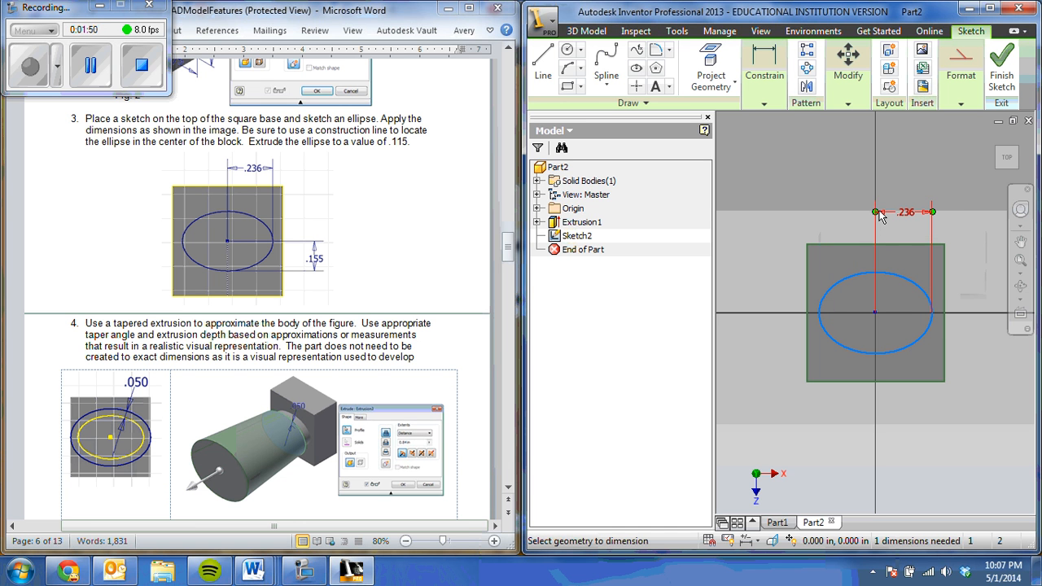
left_click(933, 326)
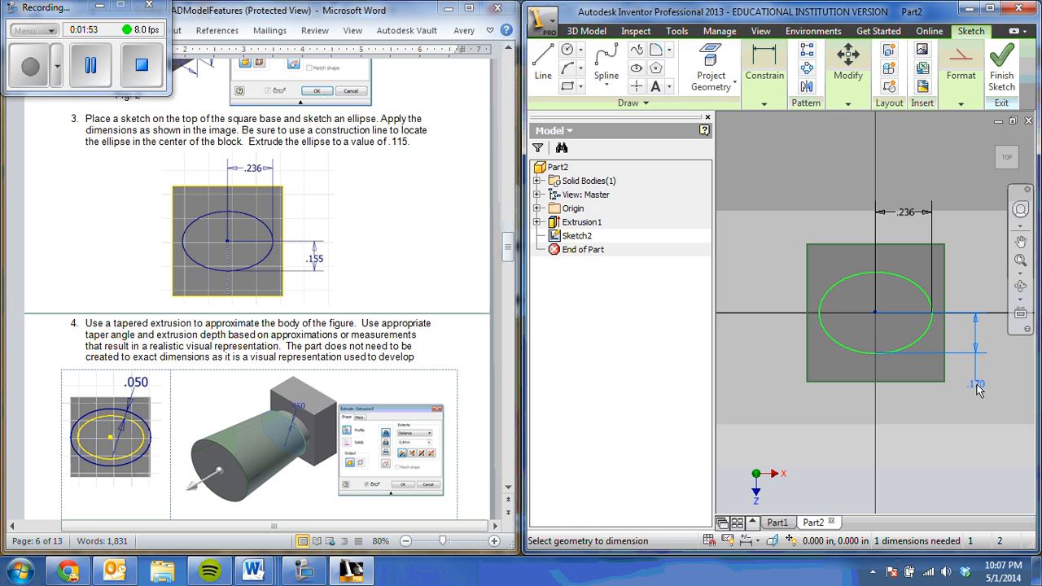
left_click(978, 391)
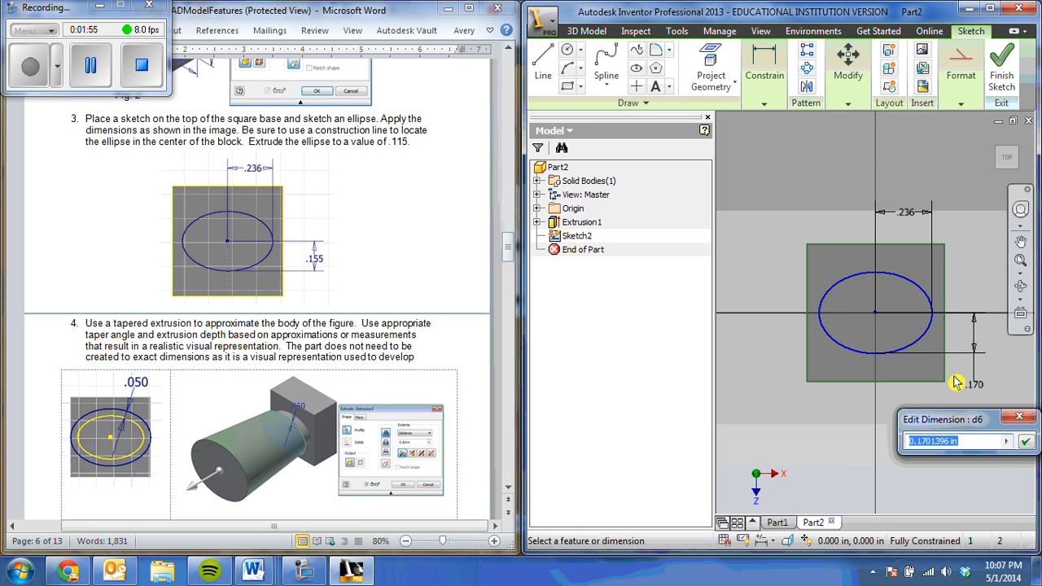
type(".155")
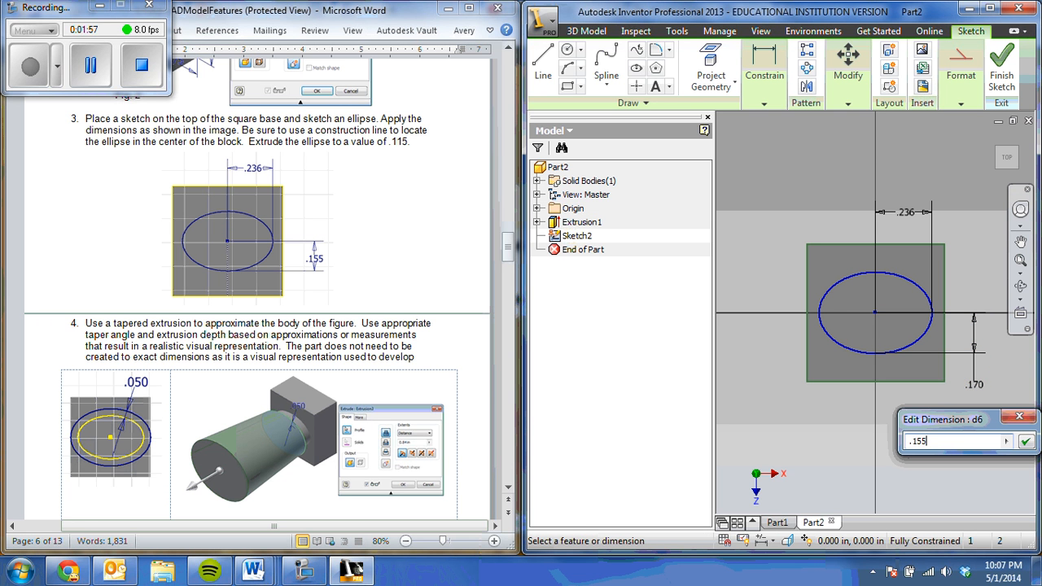
key("Return")
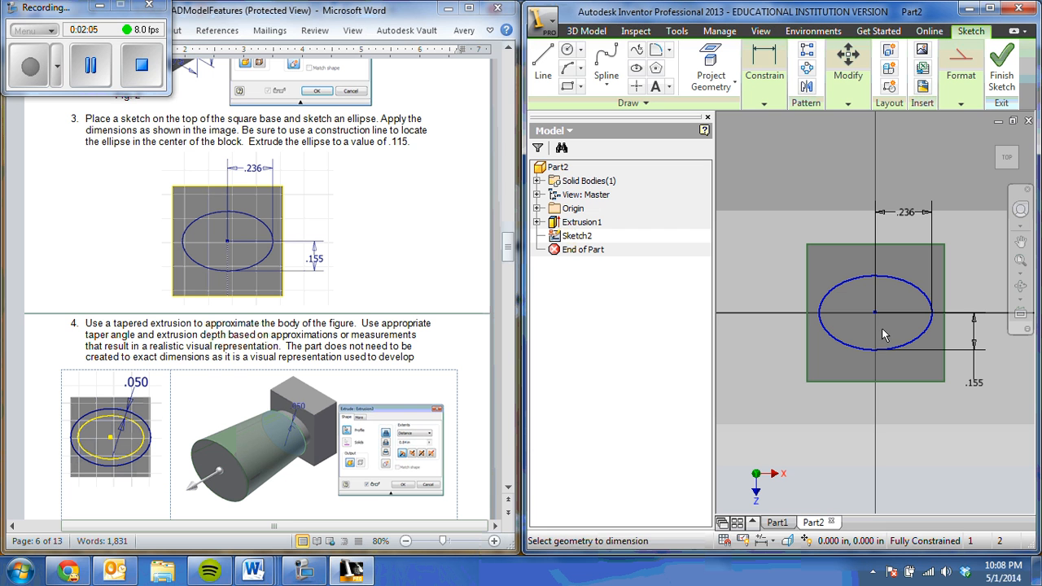
Extrude the ellipse on the block's top face upward by 0.115 in.
left_click(583, 30)
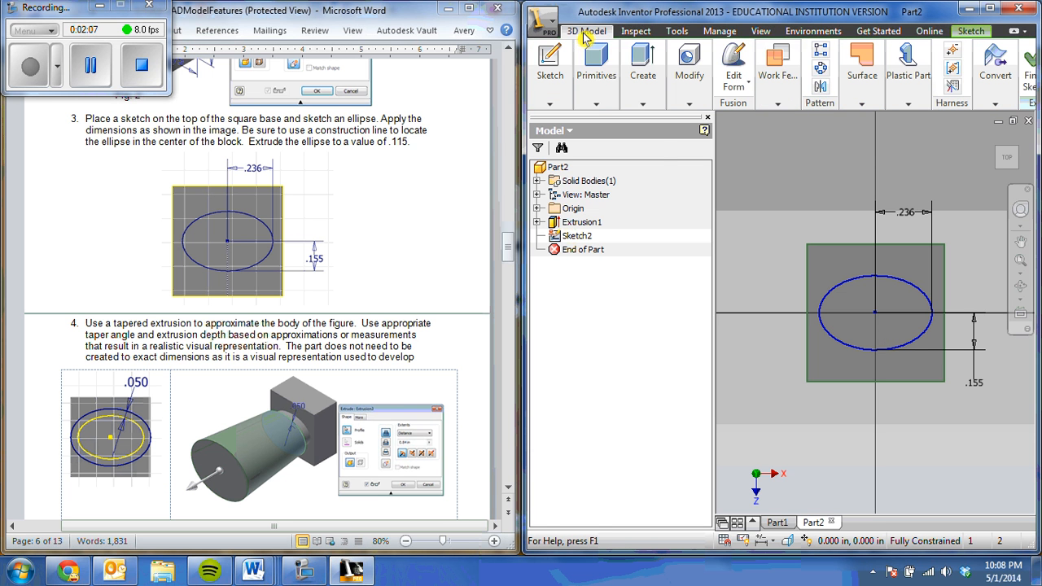
left_click(594, 73)
left_click(637, 81)
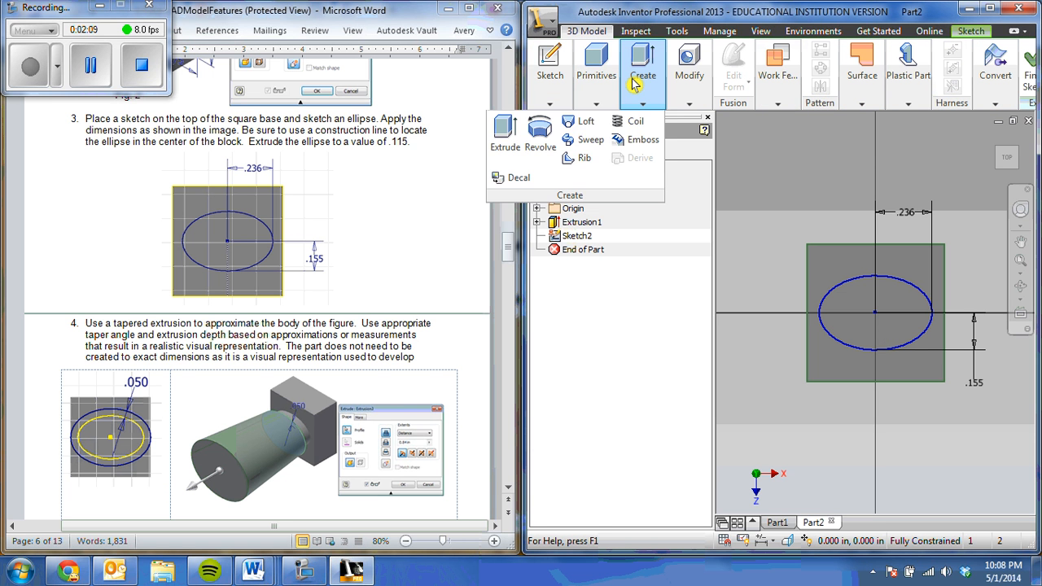
left_click(507, 132)
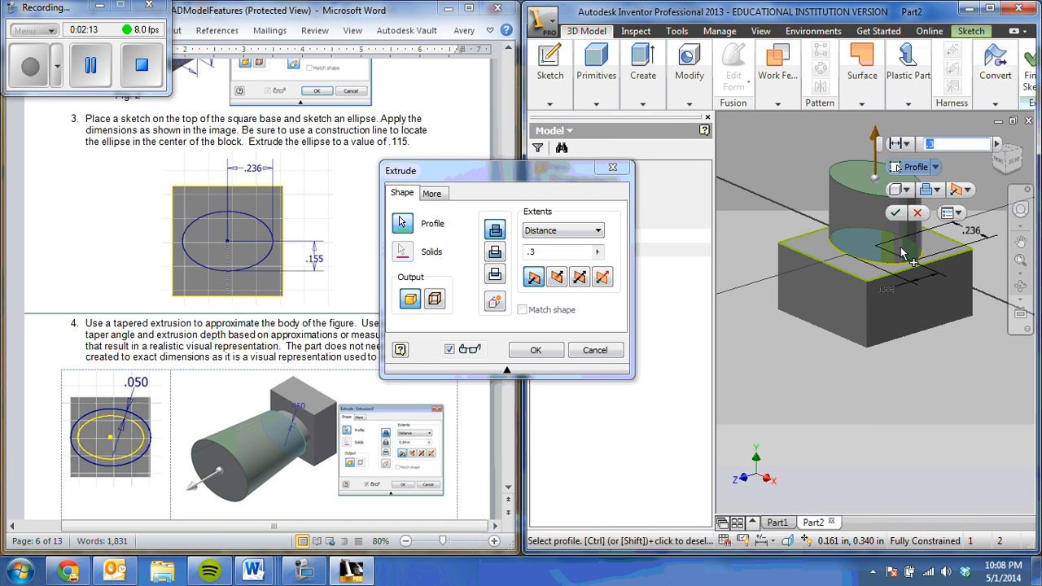
key("BackSpace")
type("115")
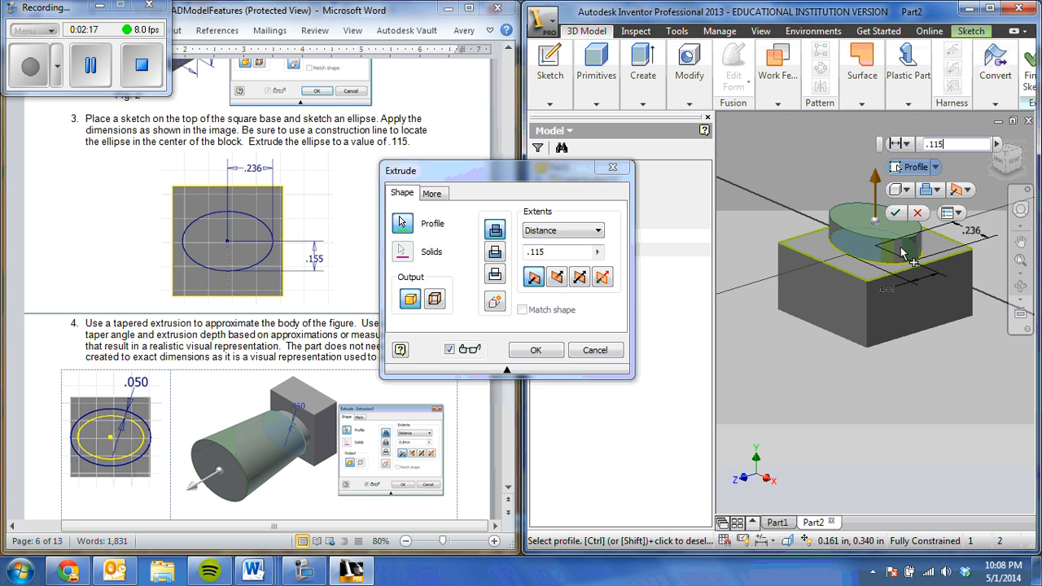
key("Return")
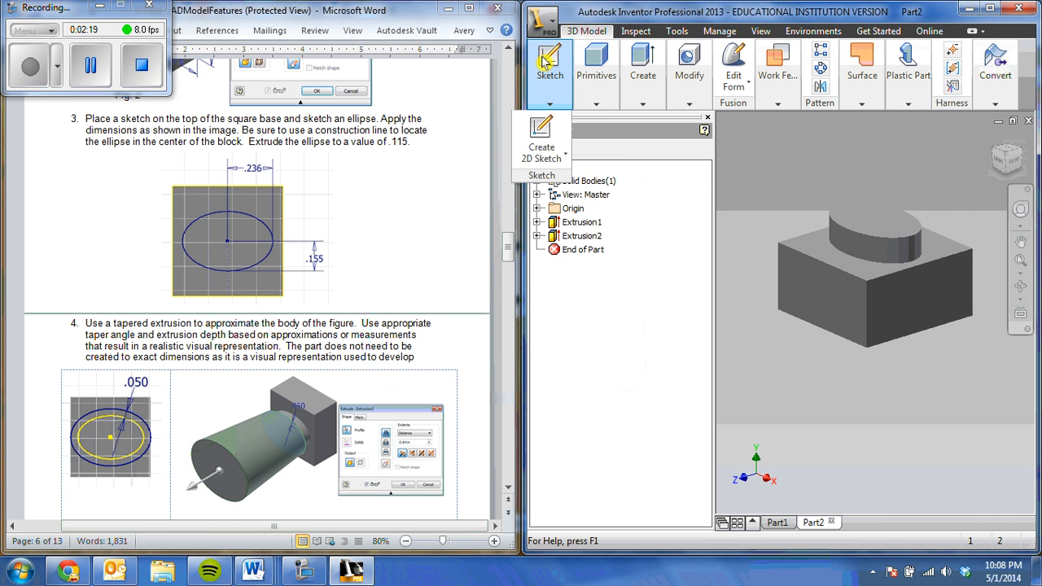
Reopen the ellipse's sketch, check its horizontal and vertical half-axis dimensions, and finish the sketch.
left_click(892, 227)
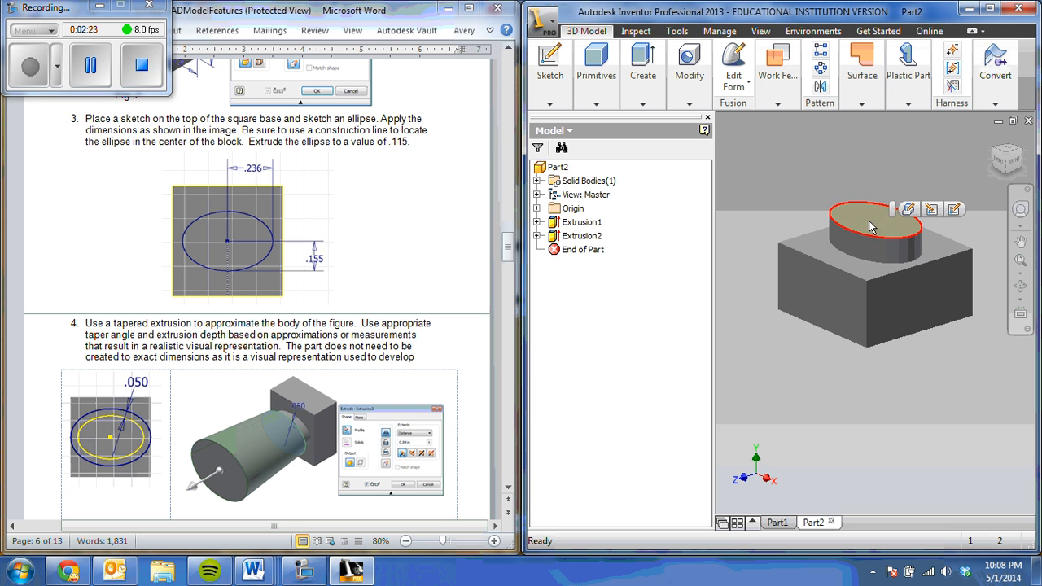
left_click(537, 237)
double_click(597, 250)
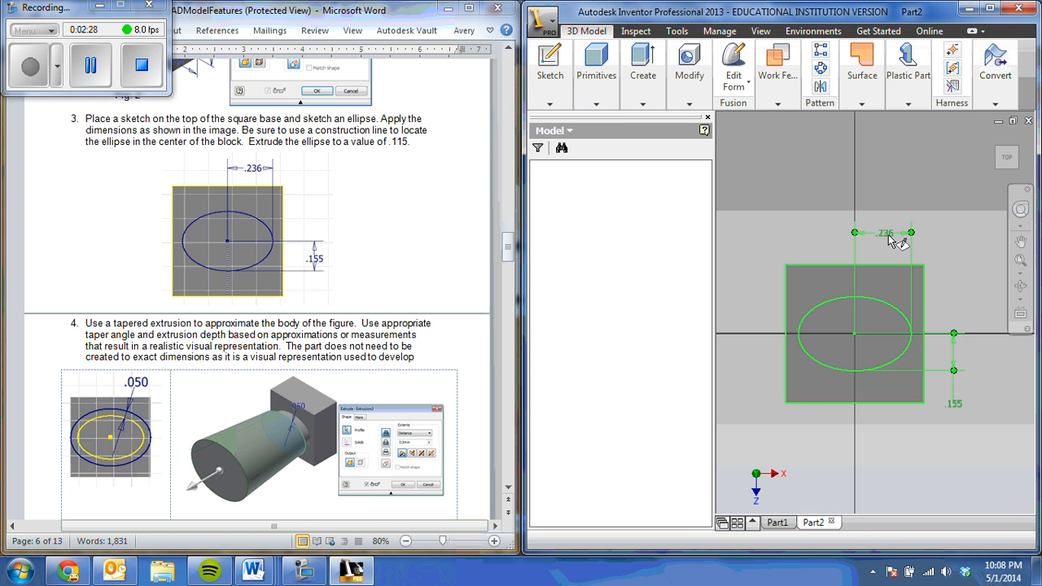
double_click(889, 236)
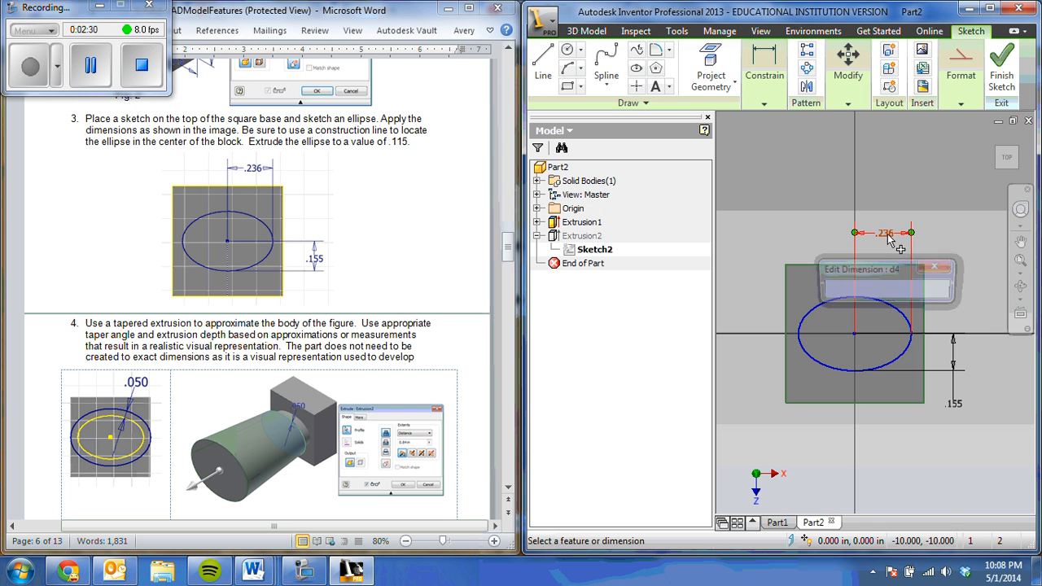
left_click(942, 268)
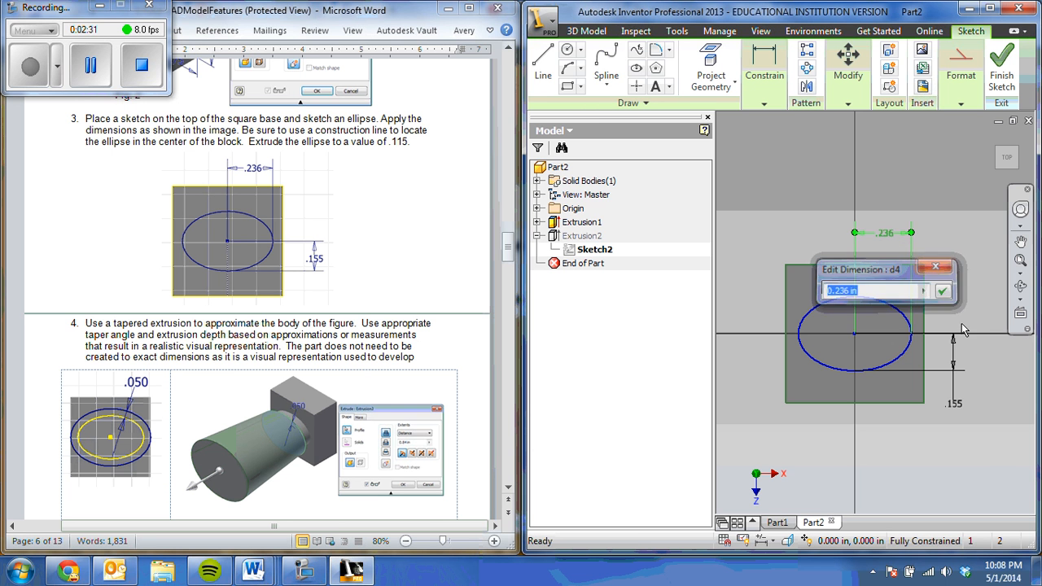
double_click(955, 405)
left_click(1010, 433)
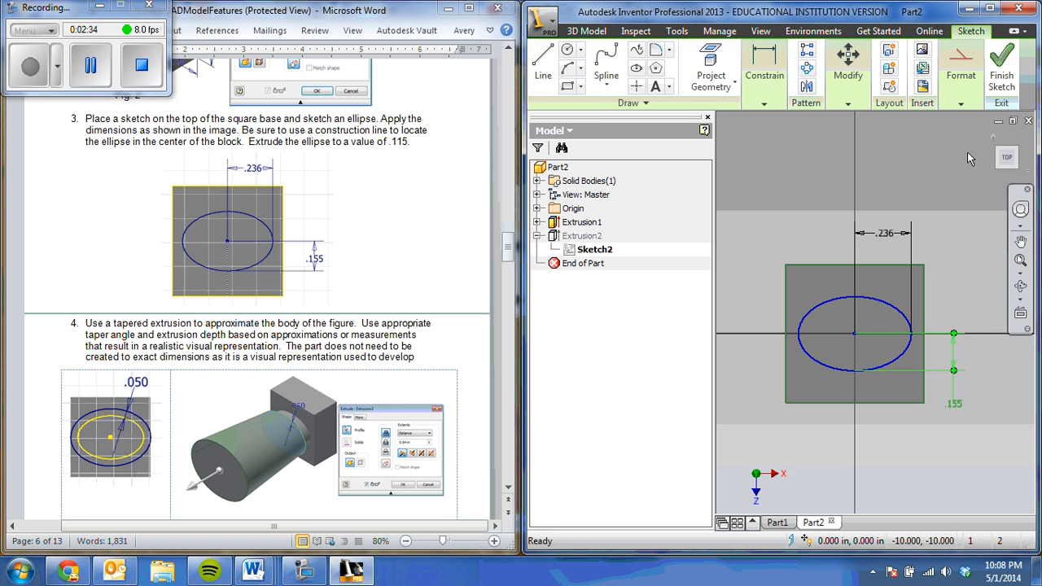
left_click(1001, 75)
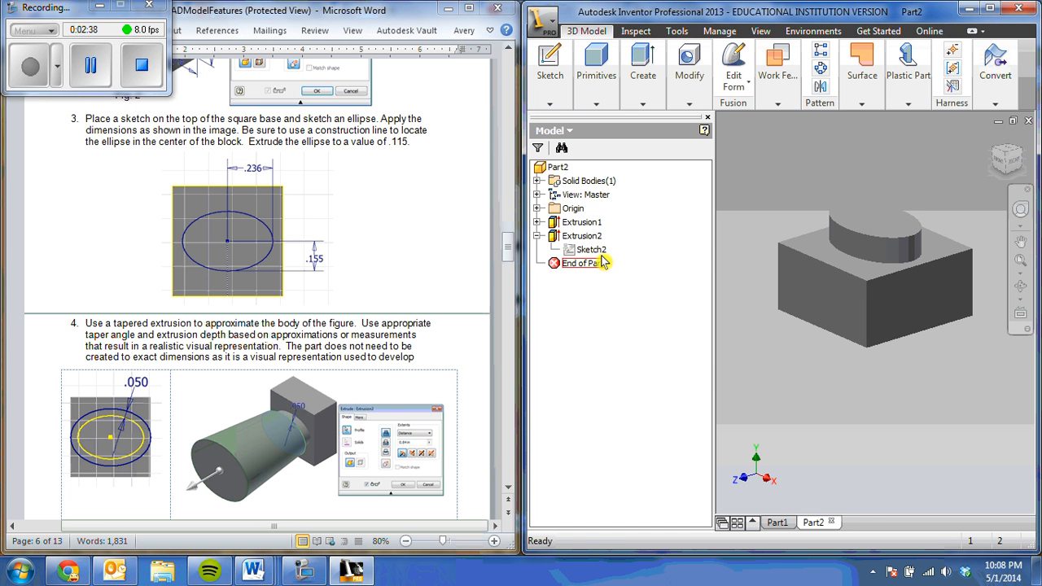
Start a sketch on the elliptical boss's top face and offset its outline outward by about 0.049 in.
left_click(592, 249)
left_click(550, 62)
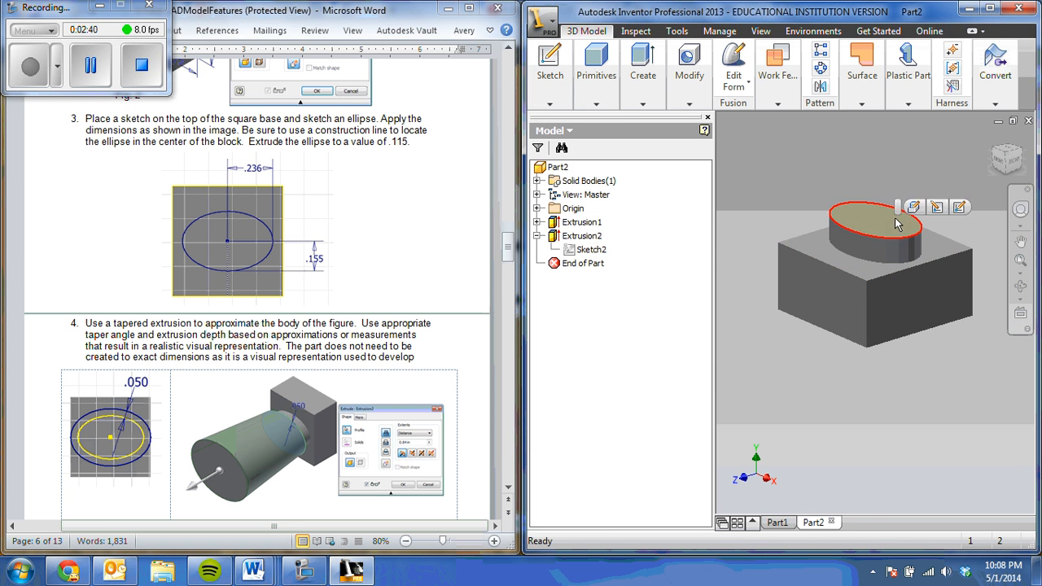
left_click(893, 217)
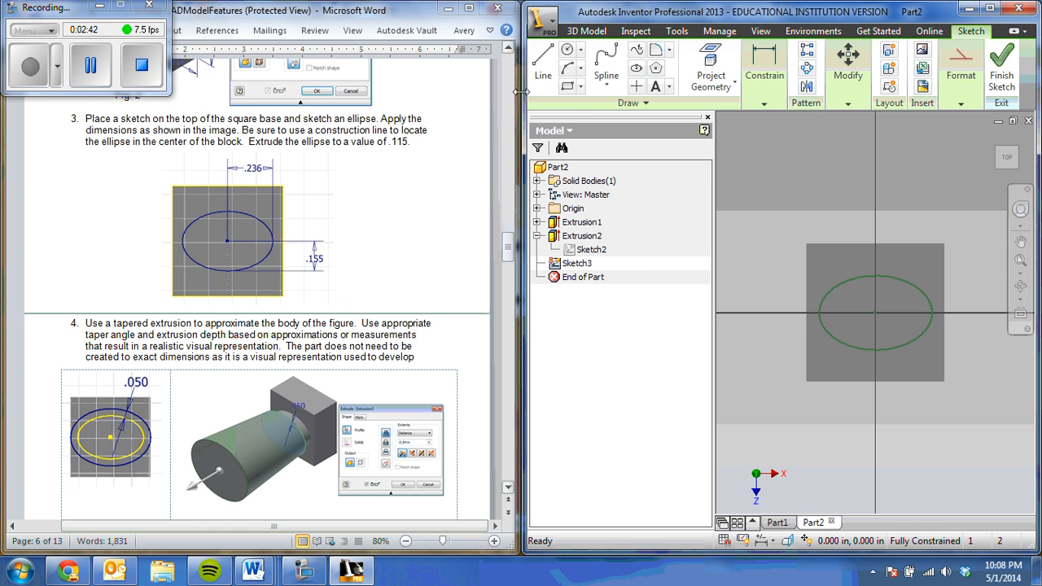
mouse_move(840, 66)
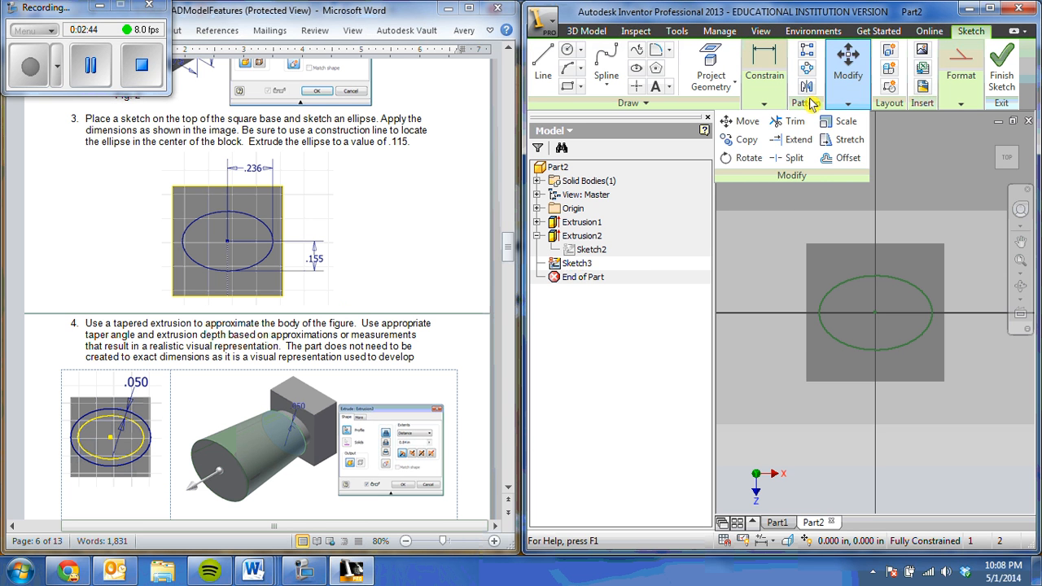
left_click(849, 159)
left_click(903, 281)
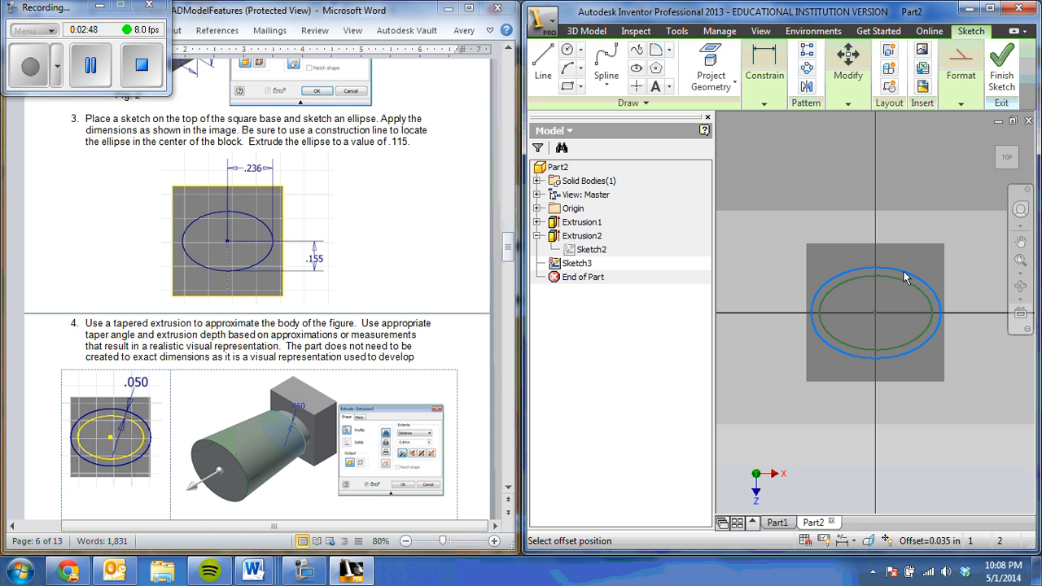
left_click(908, 275)
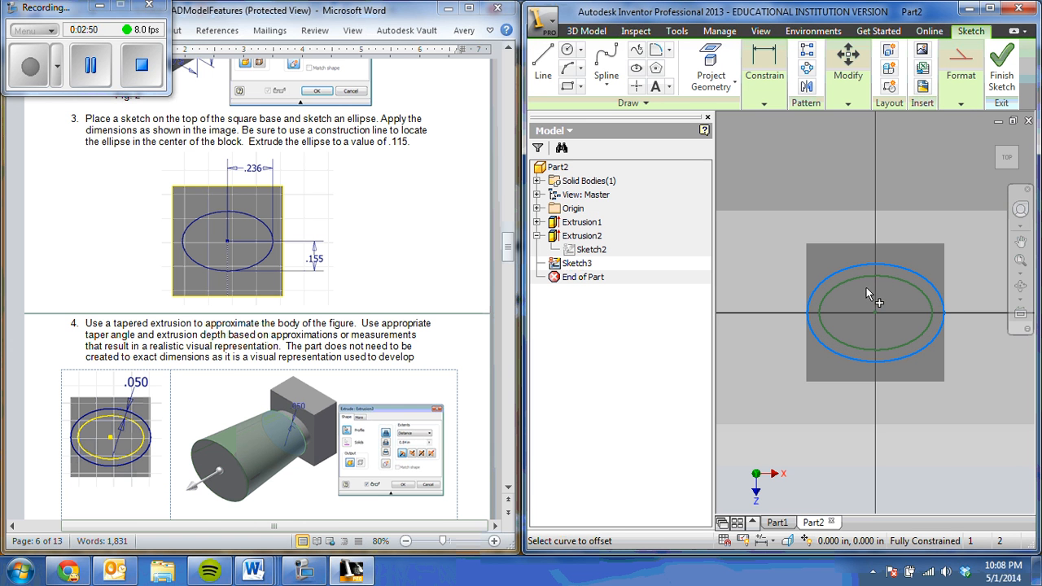
key("d")
left_click(933, 306)
left_click(946, 311)
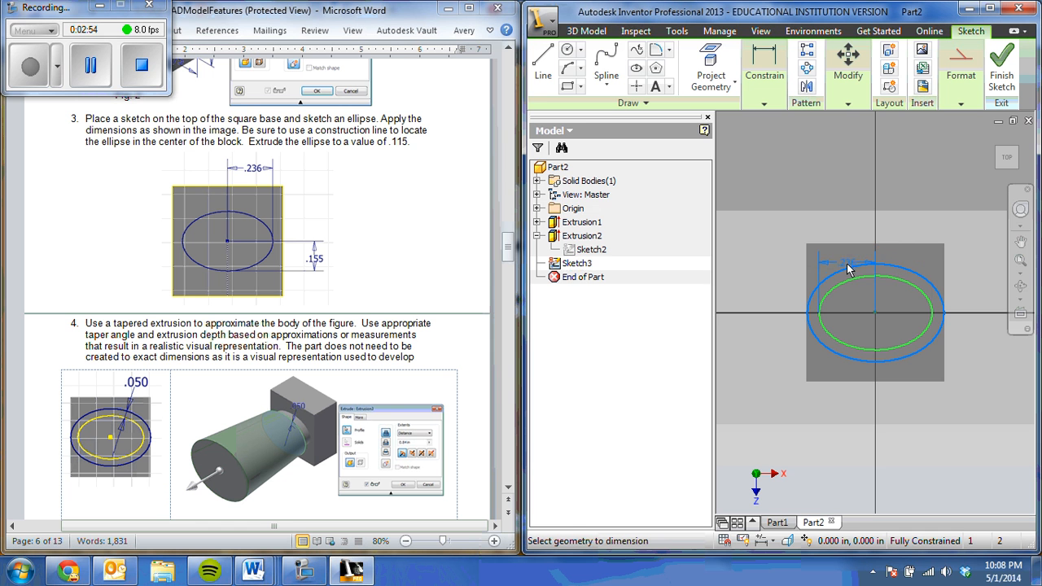
key("Escape")
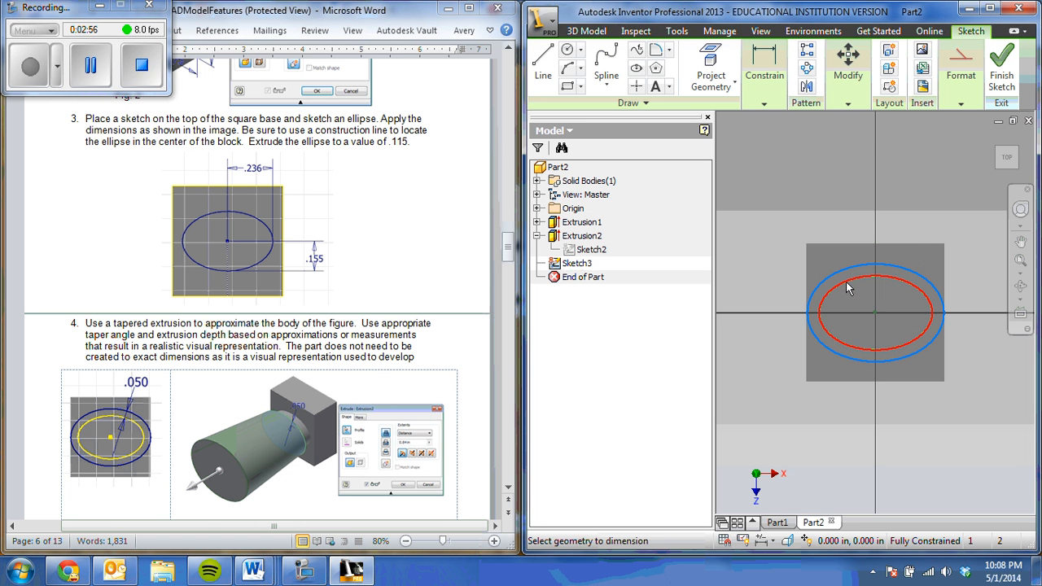
key("Escape")
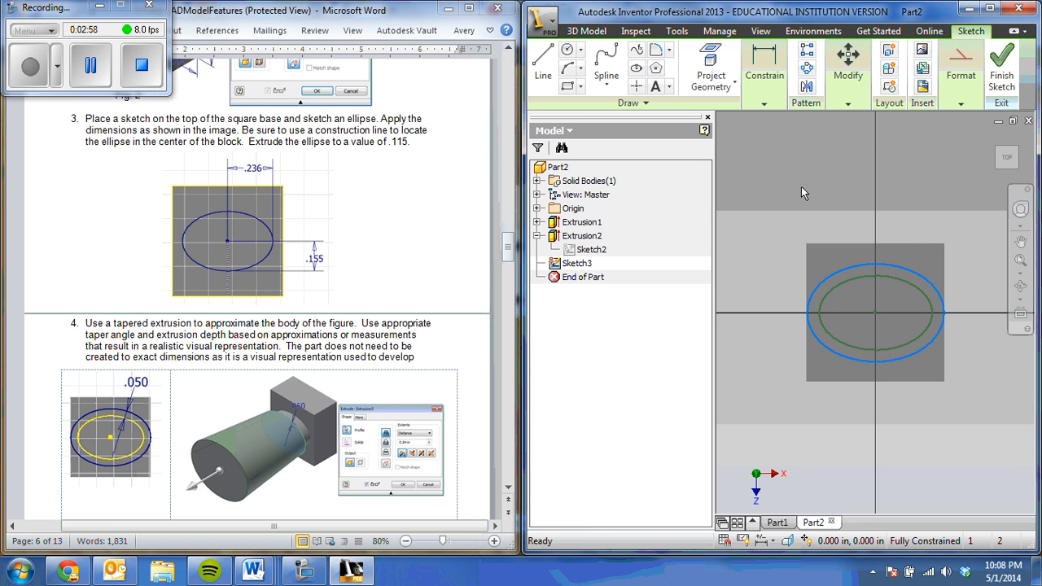
left_click(764, 103)
key("d")
left_click(891, 265)
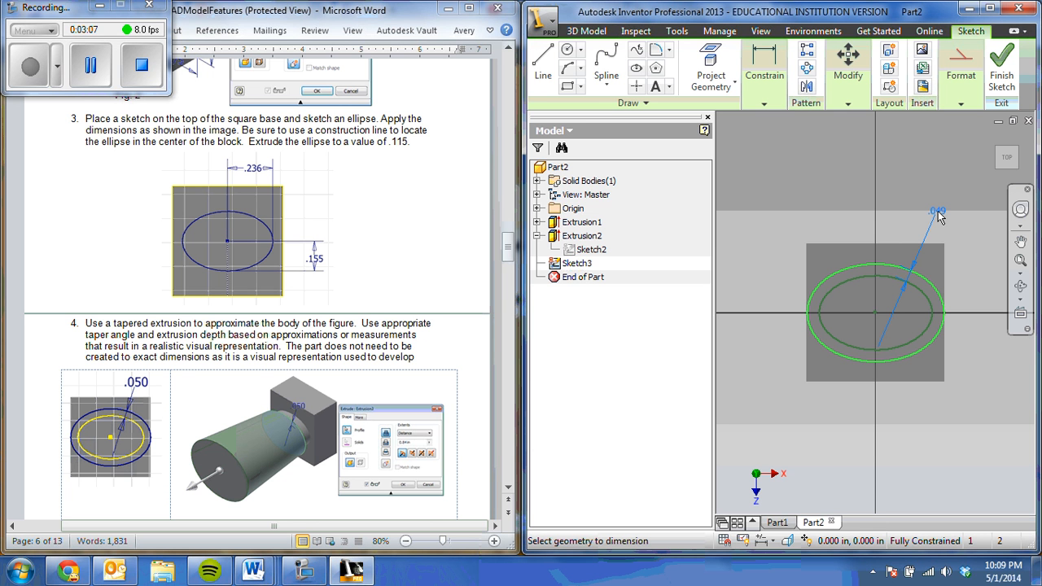
key("Escape")
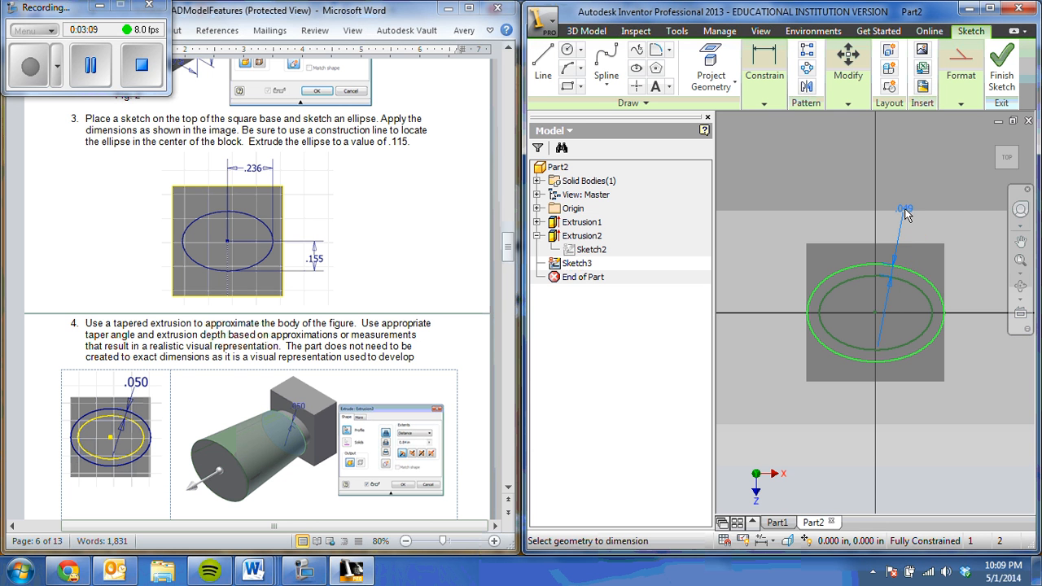
Dimension the offset between the inner and outer ellipses as 0.05 in.
key("d")
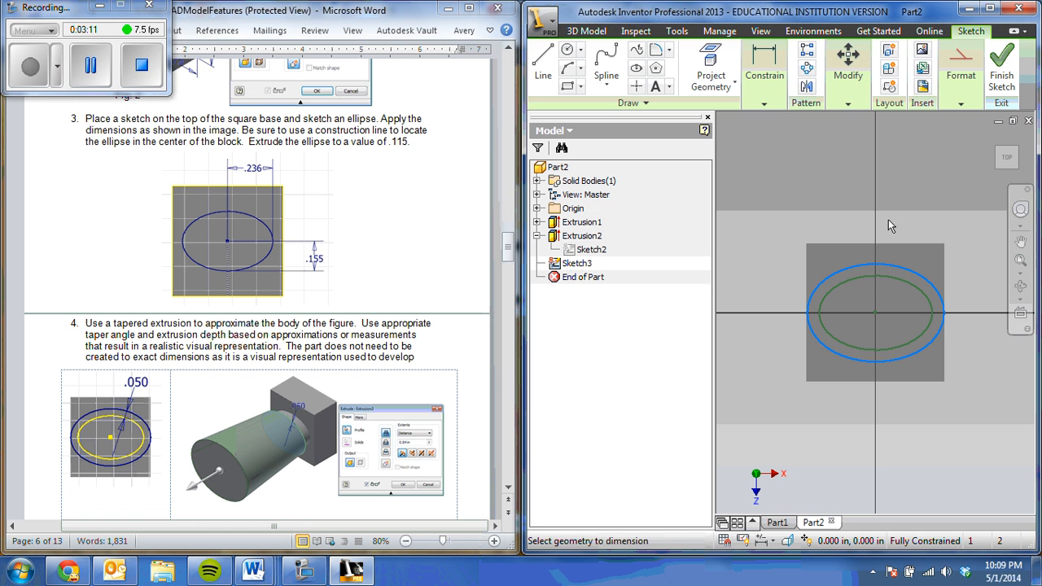
left_click(896, 265)
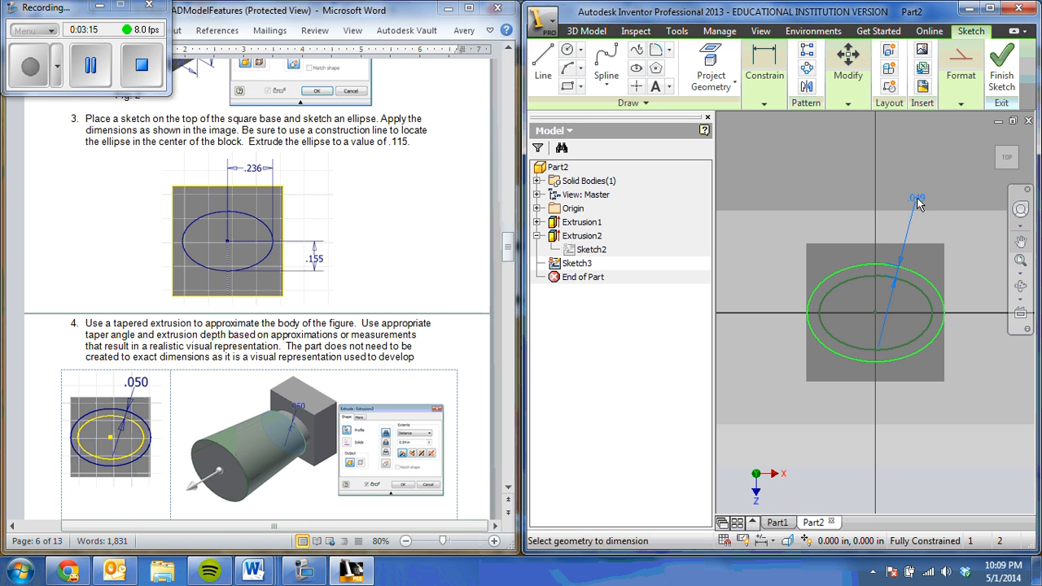
left_click(917, 202)
type(".05")
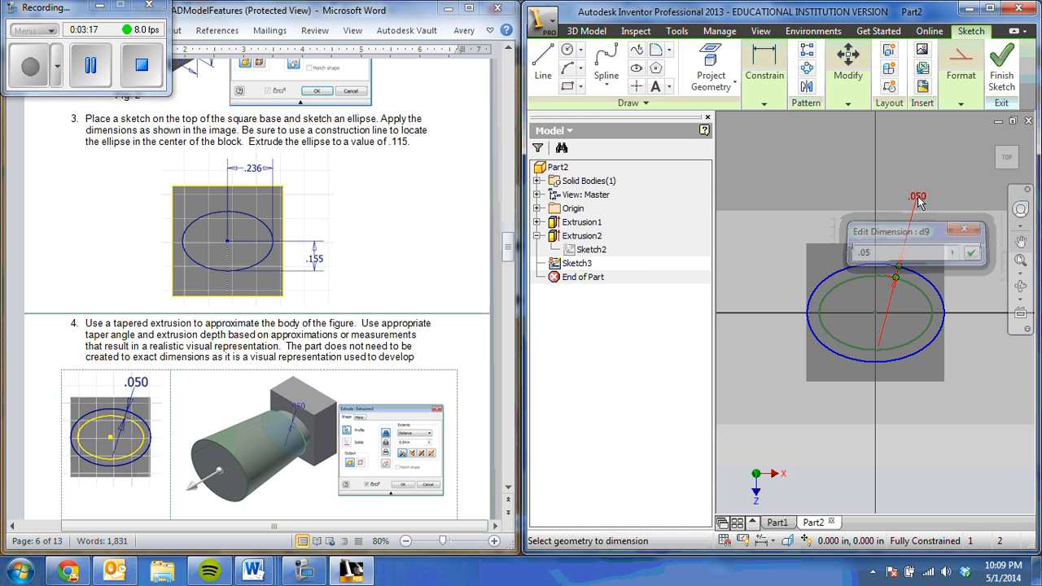
key("Return")
left_click(764, 103)
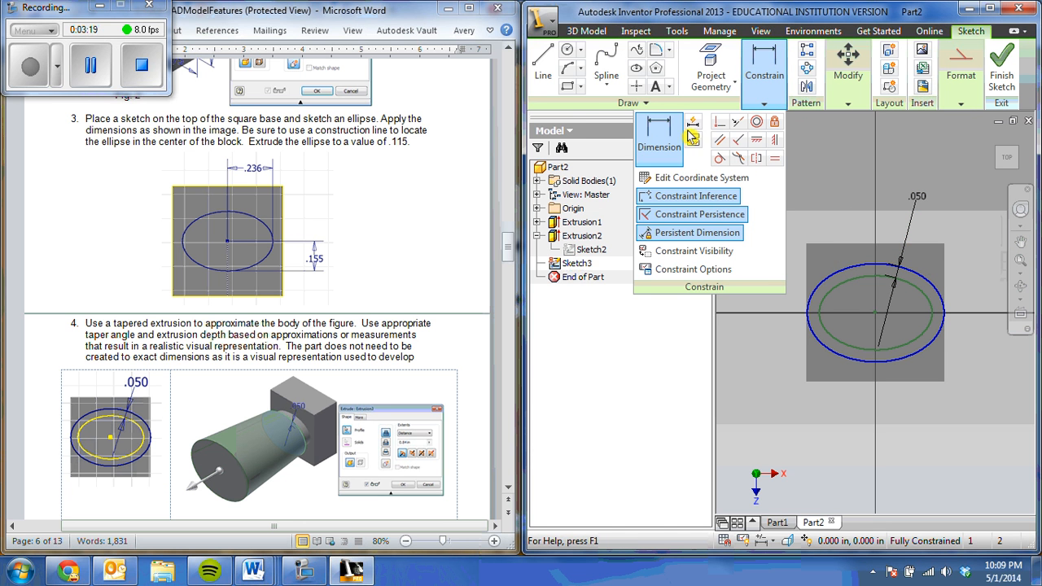
left_click(849, 269)
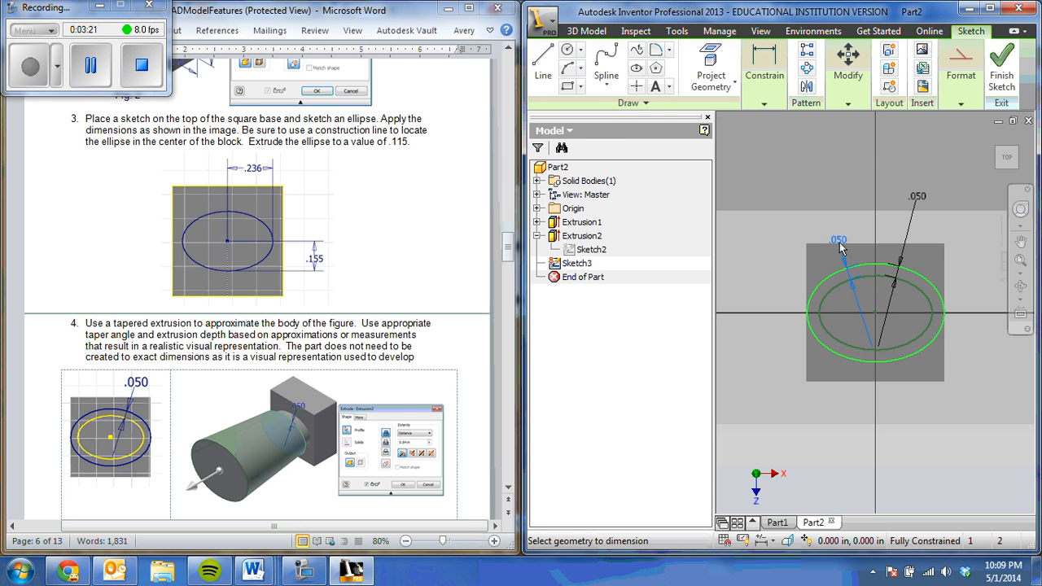
key("Escape")
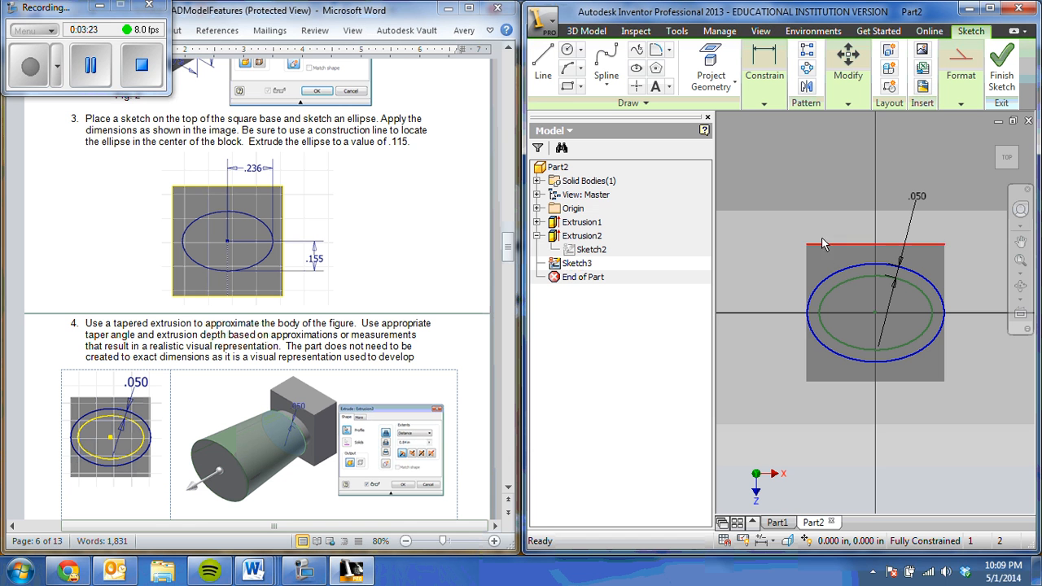
key("d")
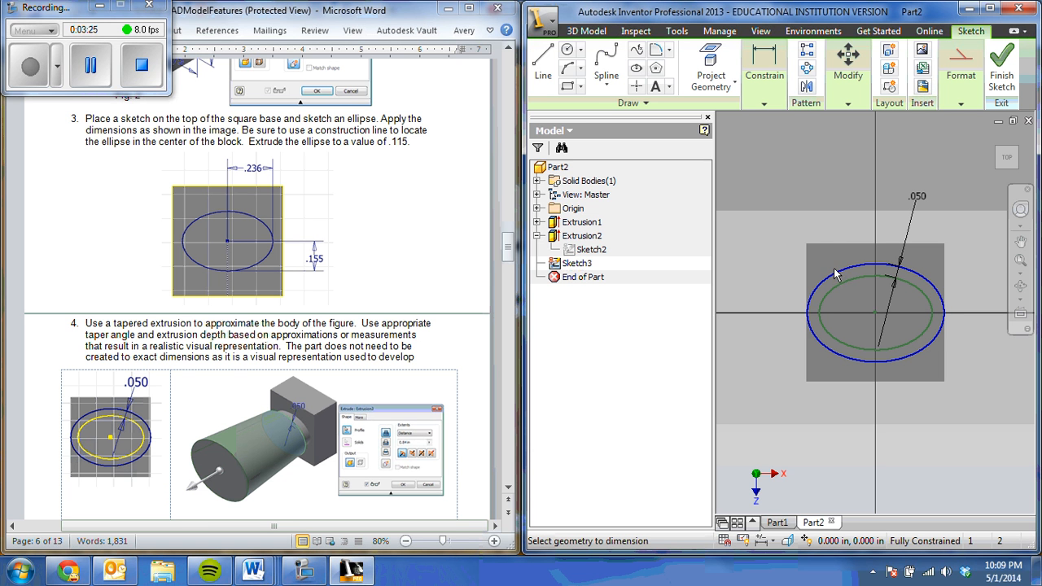
left_click(836, 272)
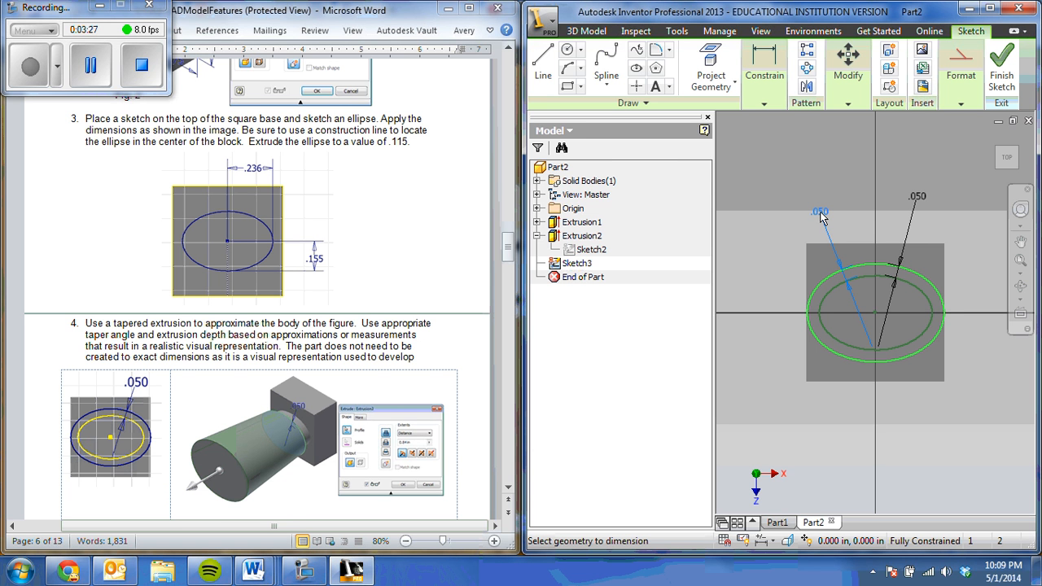
key("Escape")
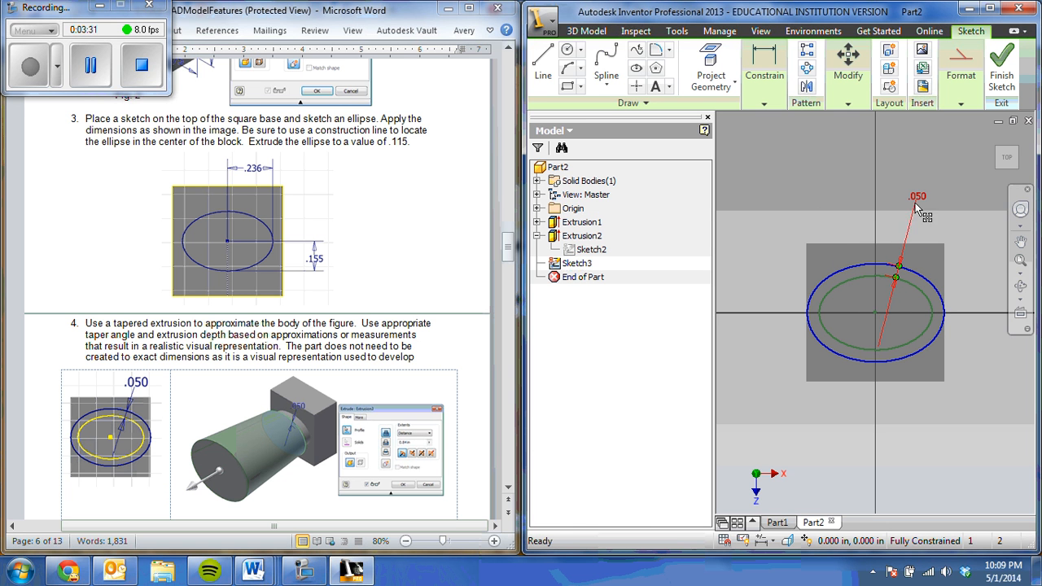
key("d")
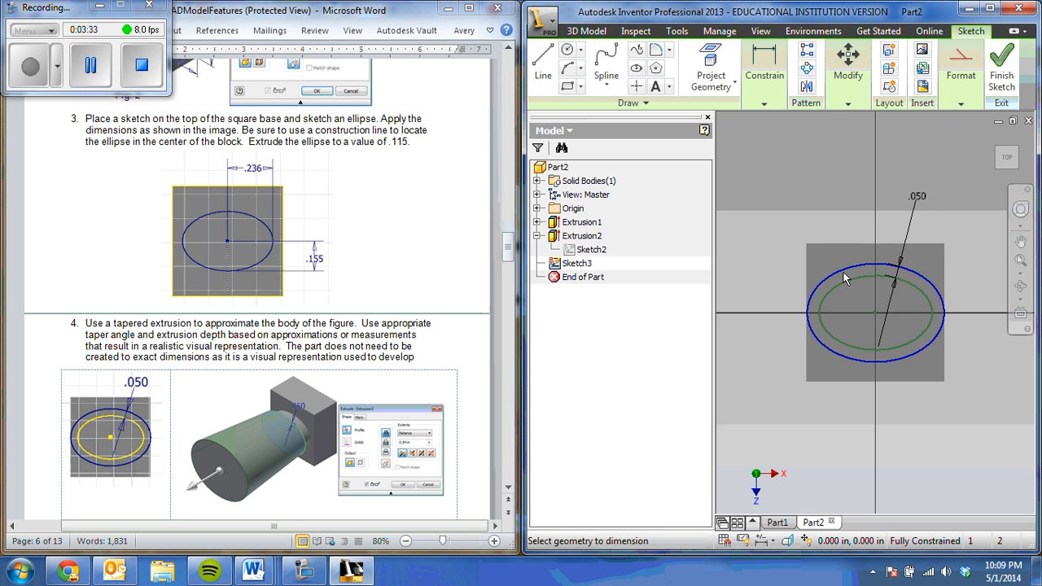
left_click(820, 313)
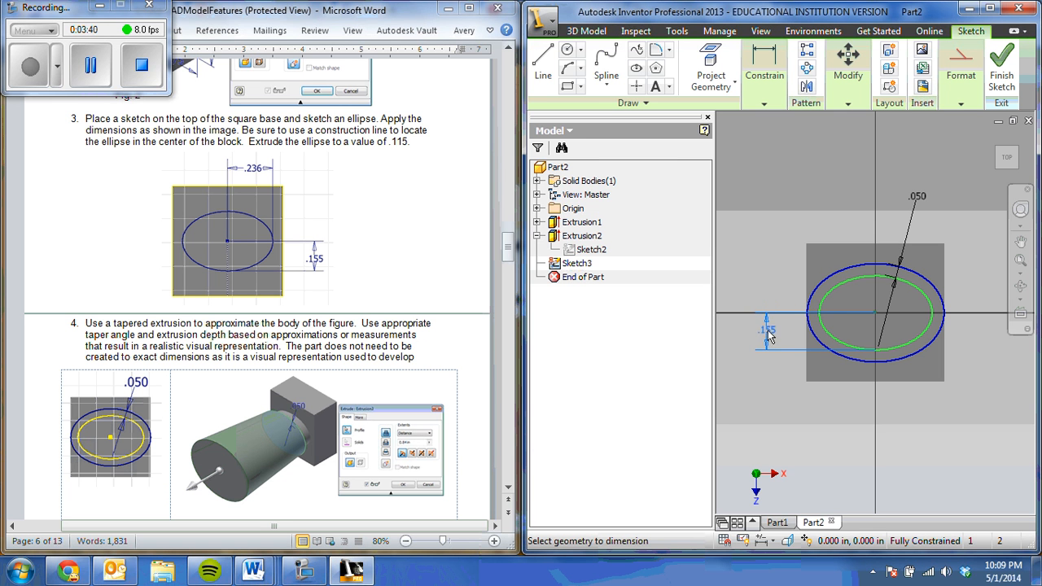
key("Escape")
key("d")
left_click(822, 344)
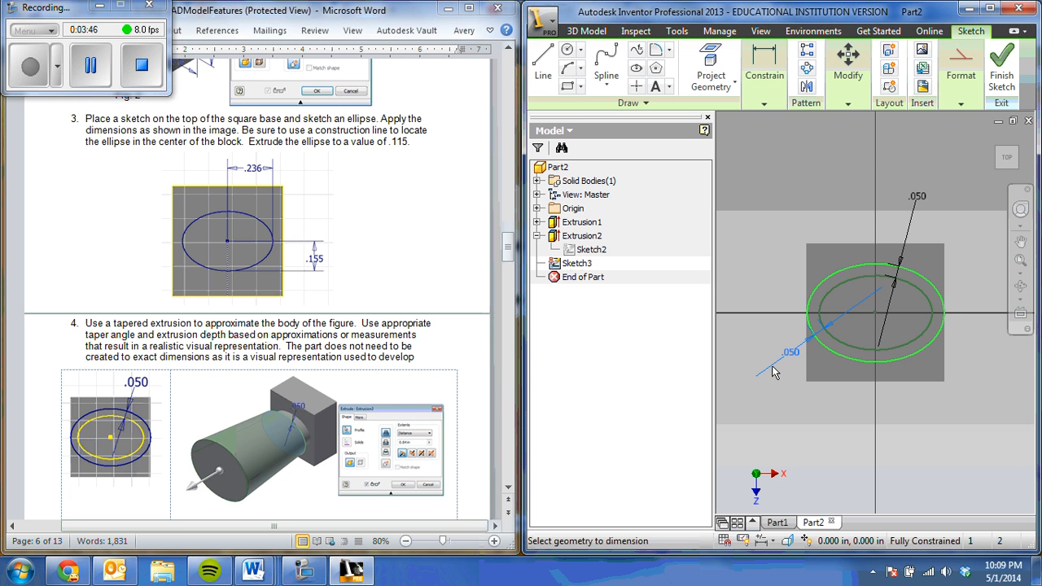
key("Escape")
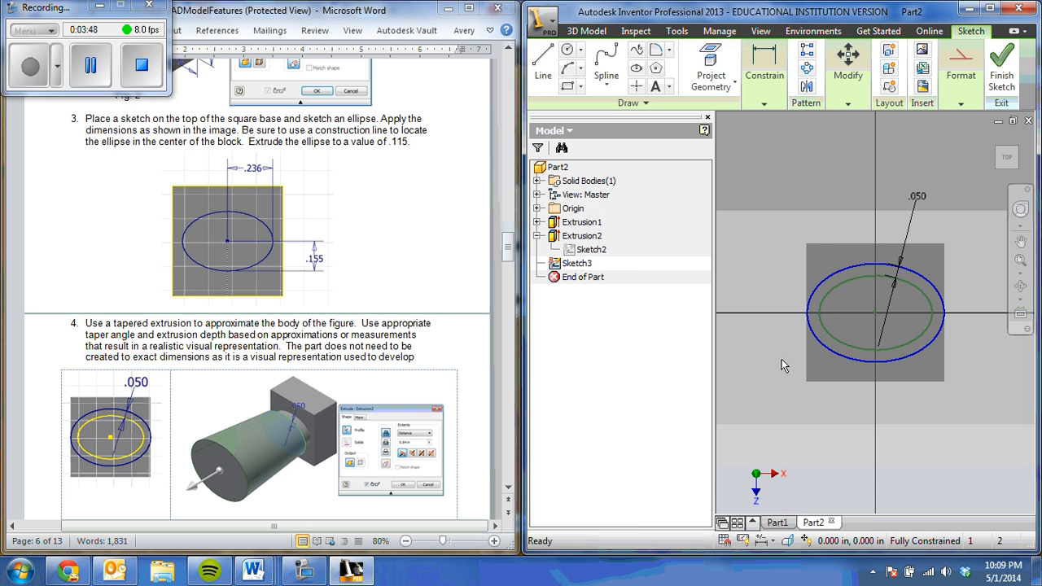
Try to dimension the vertical half-axis of the inner projected ellipse.
left_click(766, 50)
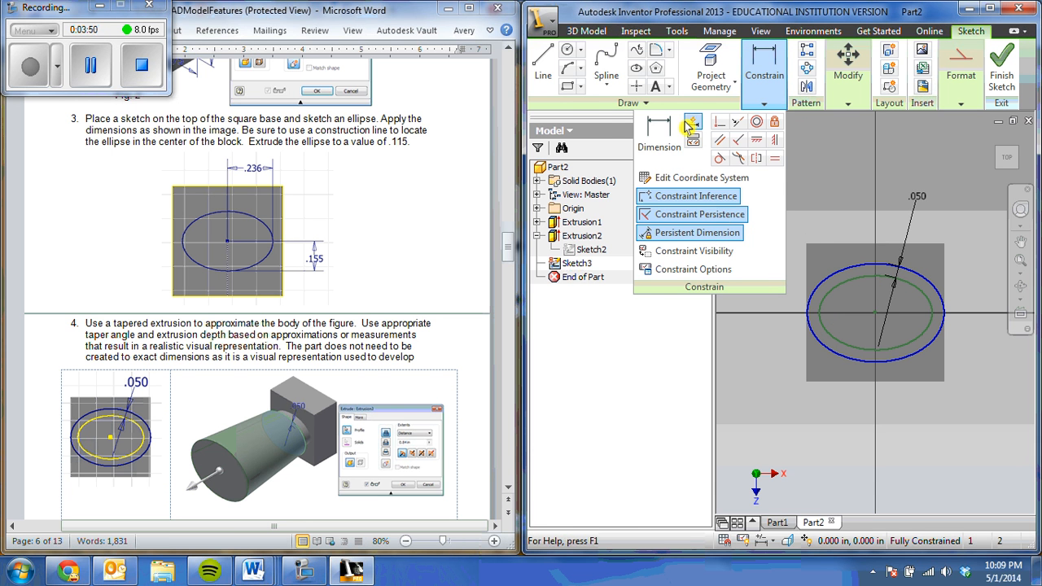
key("d")
left_click(821, 334)
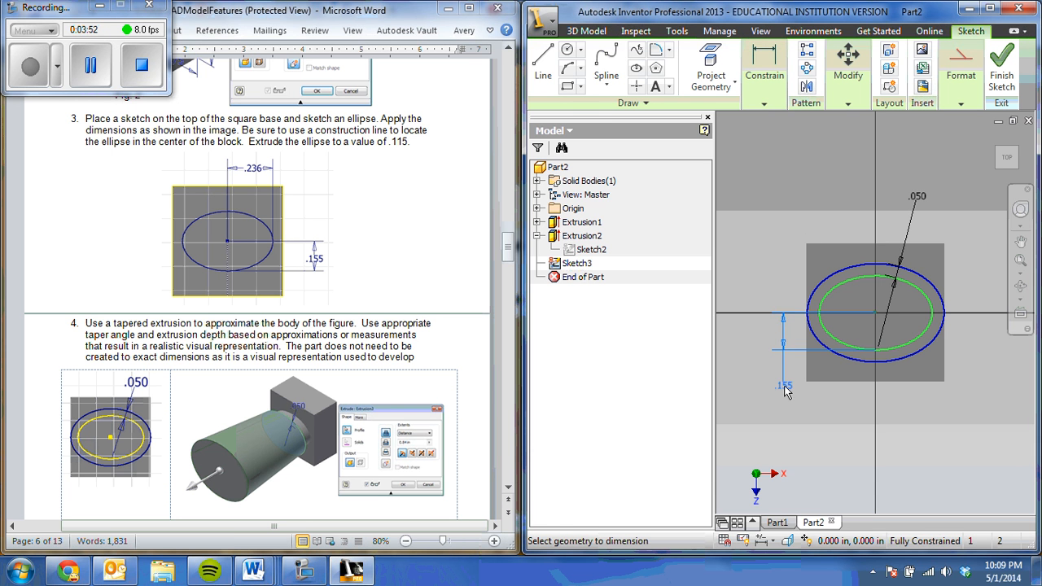
left_click(781, 391)
left_click(819, 148)
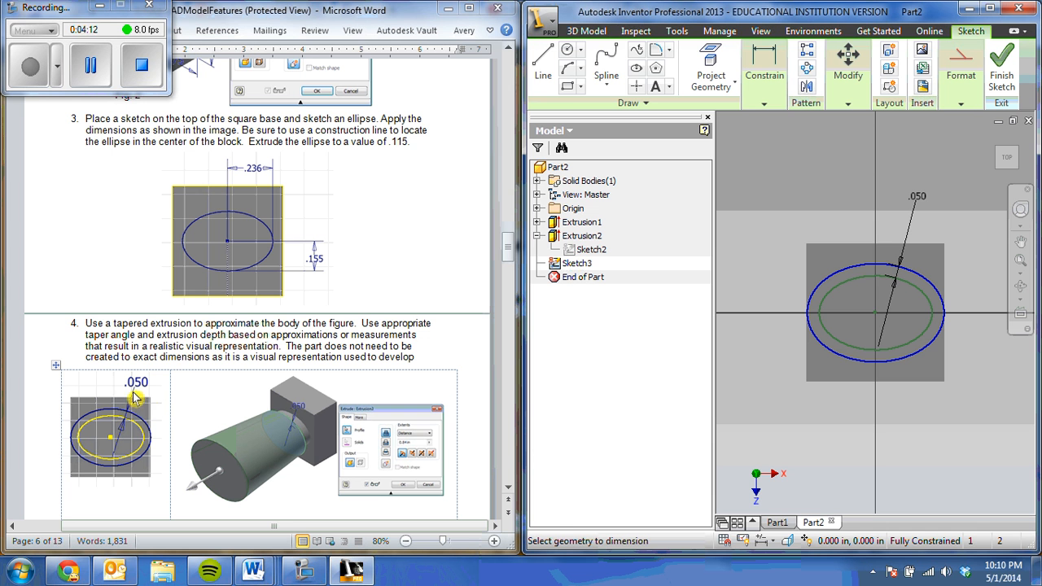
Finish the sketch and extrude the full offset ellipse upward 0.84 in with a 7-degree taper to form the body.
left_click(1001, 69)
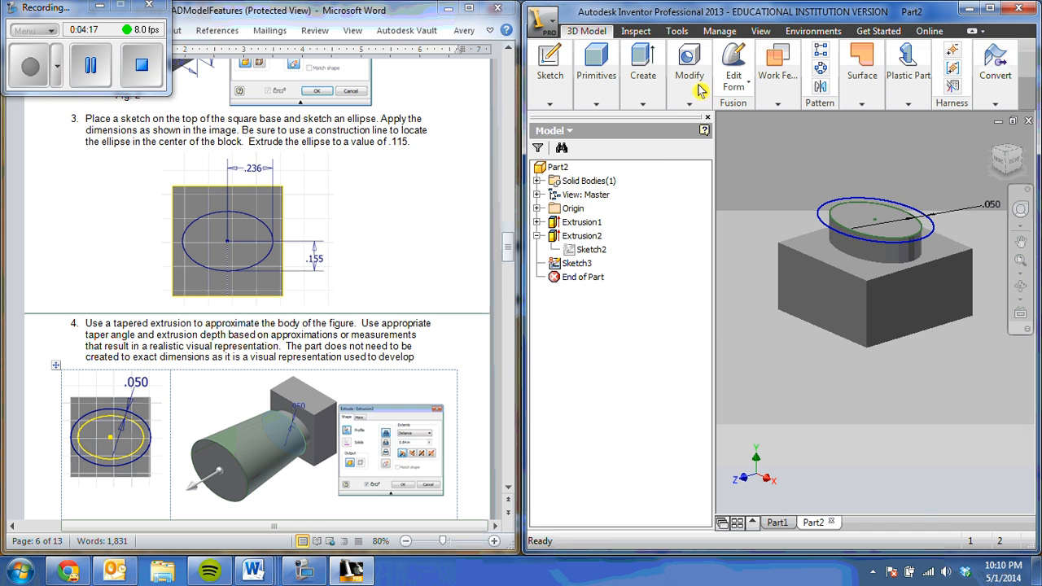
mouse_move(633, 97)
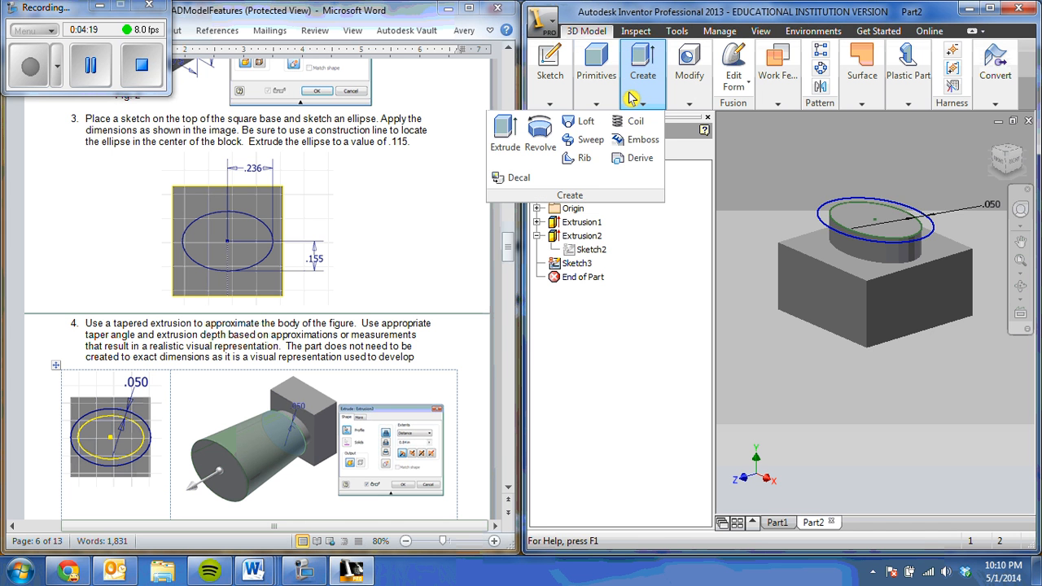
left_click(509, 141)
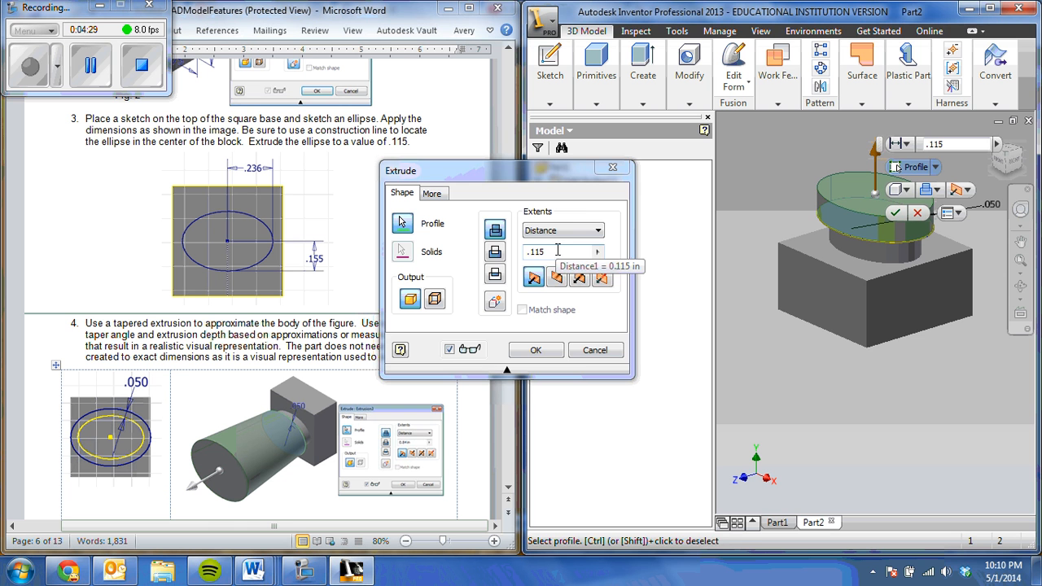
left_click_drag(558, 251, 535, 254)
type(".84")
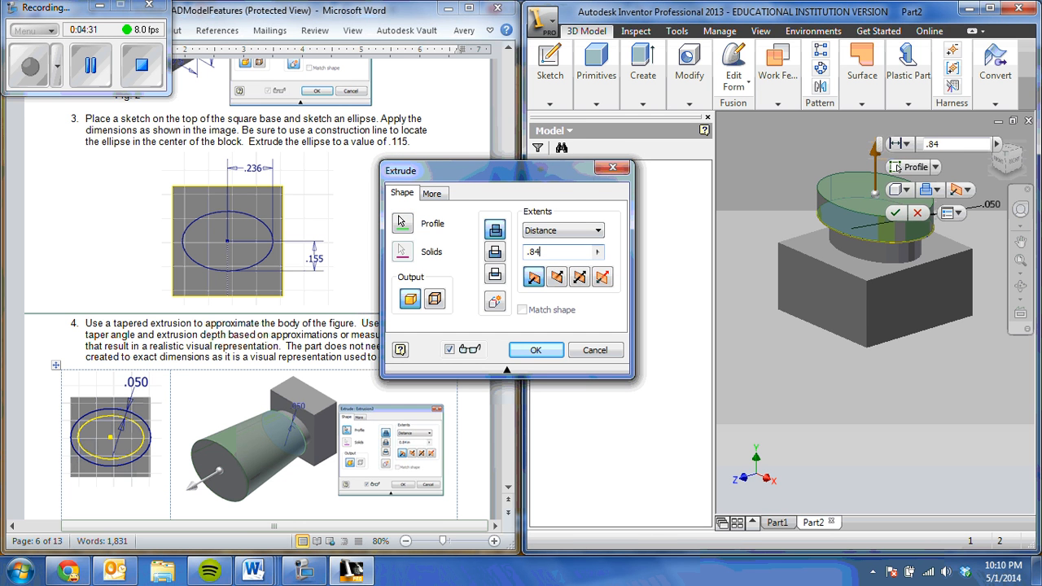
left_click(444, 196)
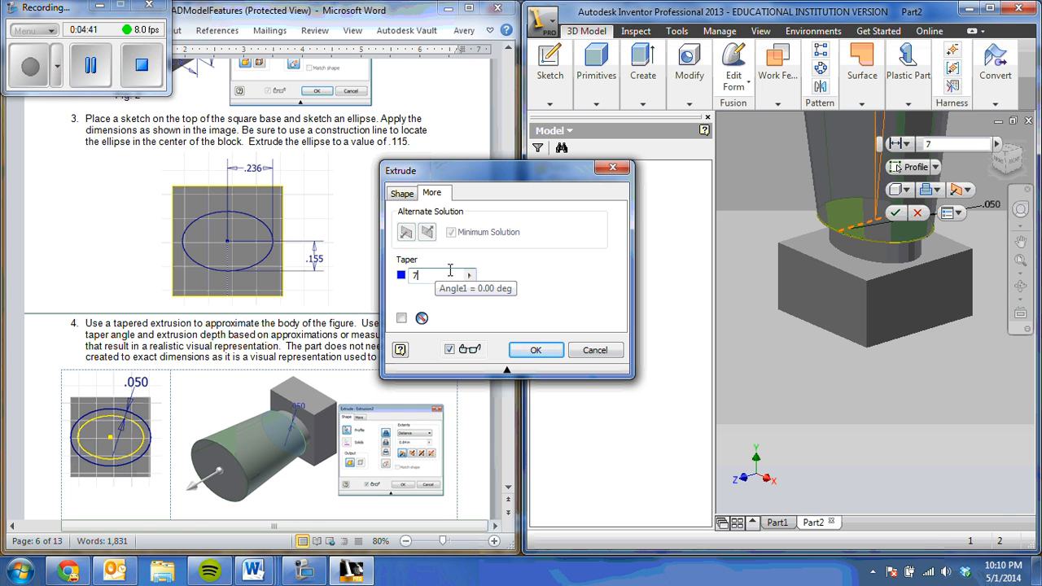
left_click(536, 351)
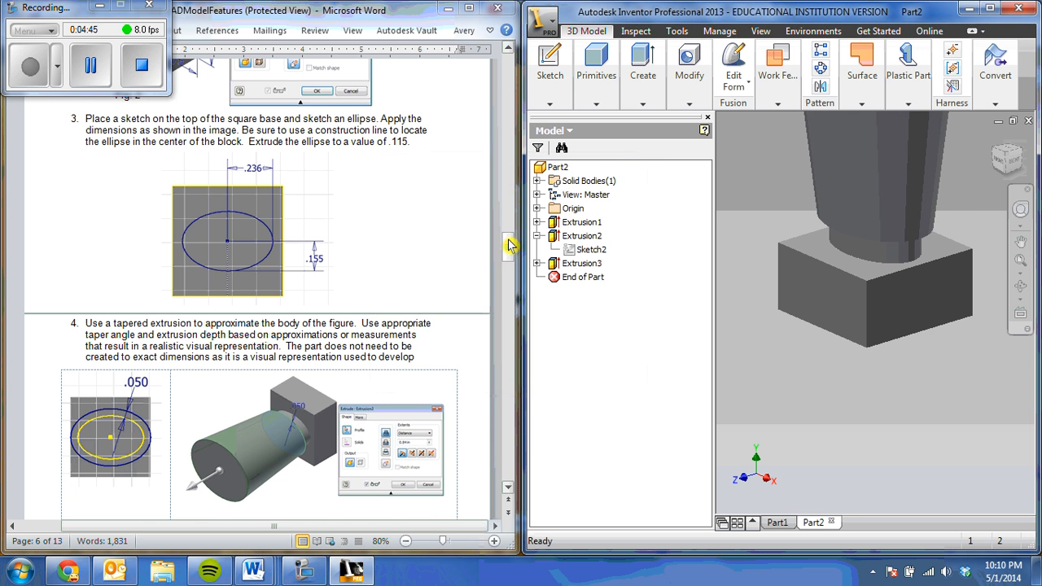
Create a work axis through the center of the tapered body's lower elliptical edge.
left_click_drag(508, 238, 509, 265)
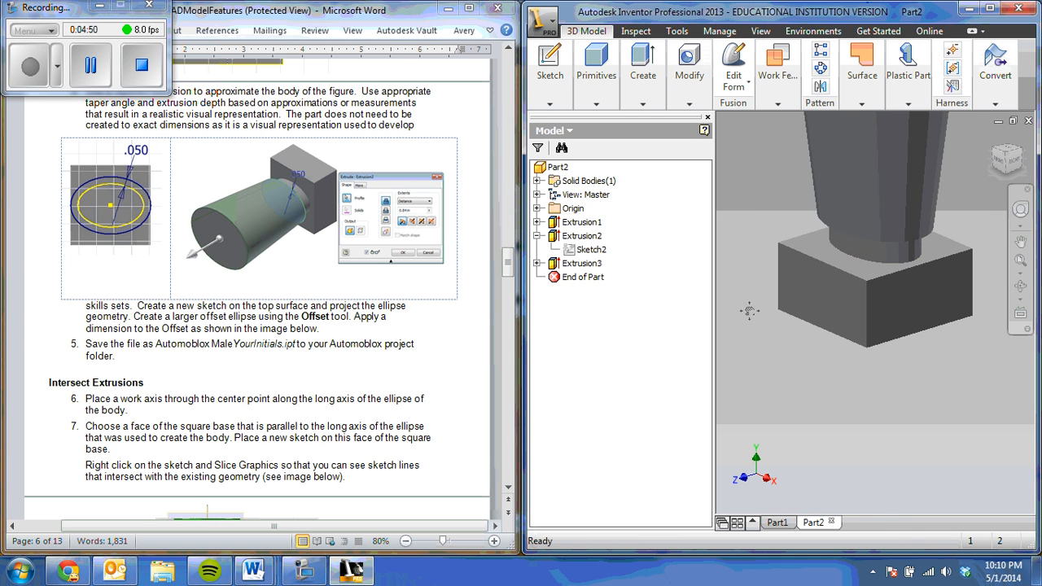
middle_click_drag(762, 209, 779, 372)
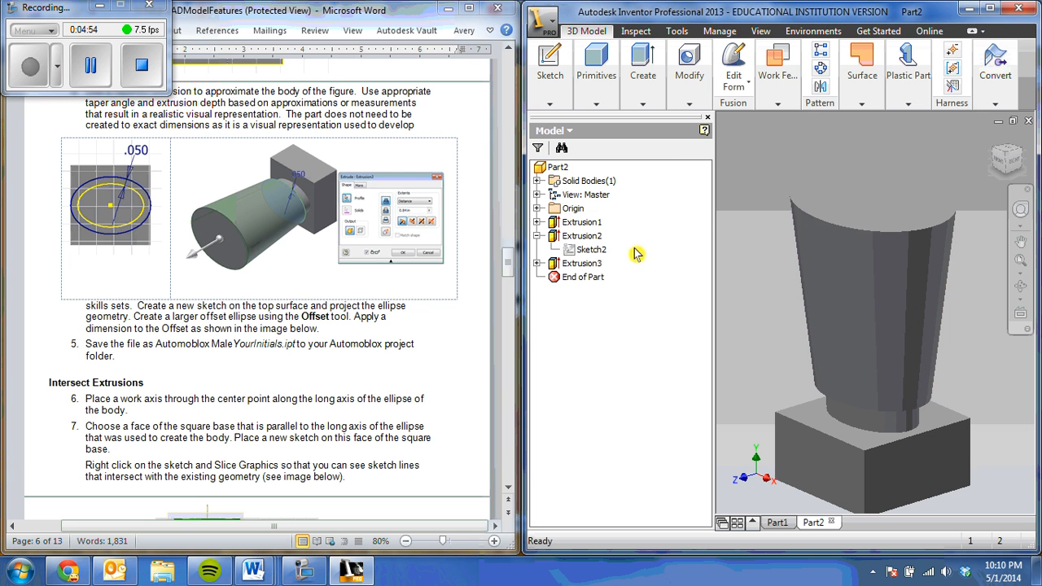
left_click(843, 94)
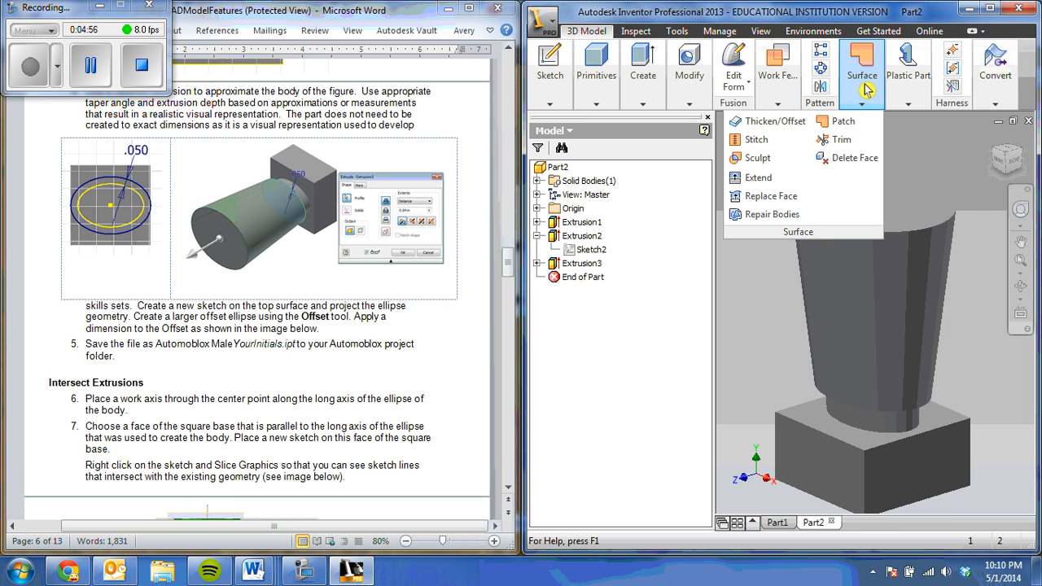
left_click(780, 85)
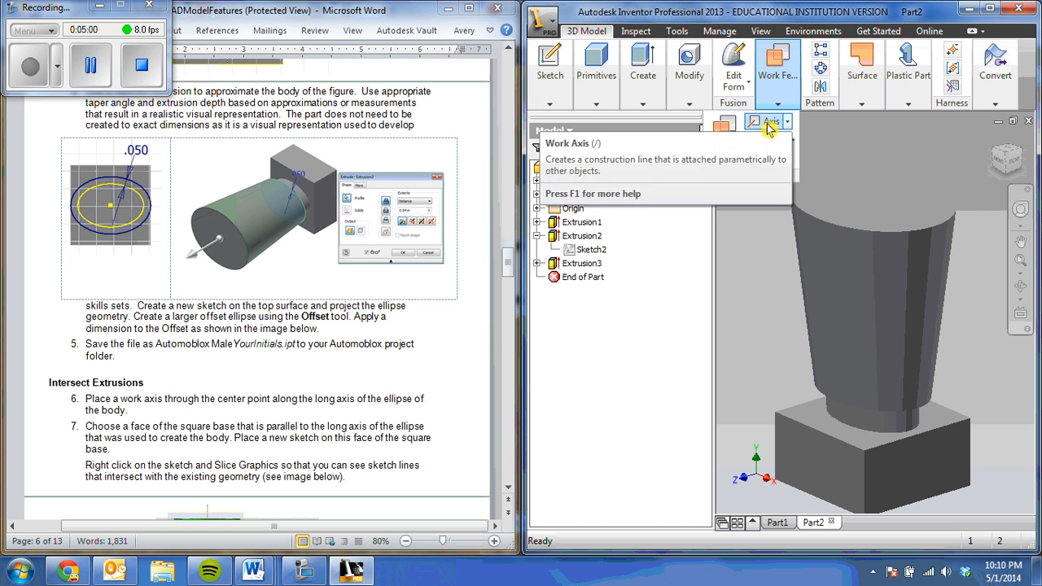
left_click(788, 123)
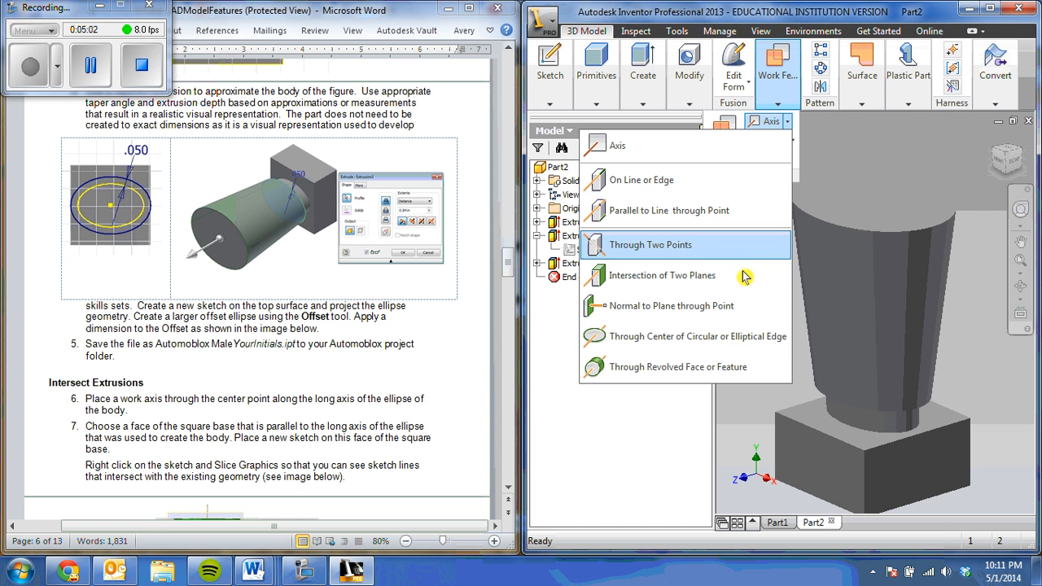
left_click(731, 346)
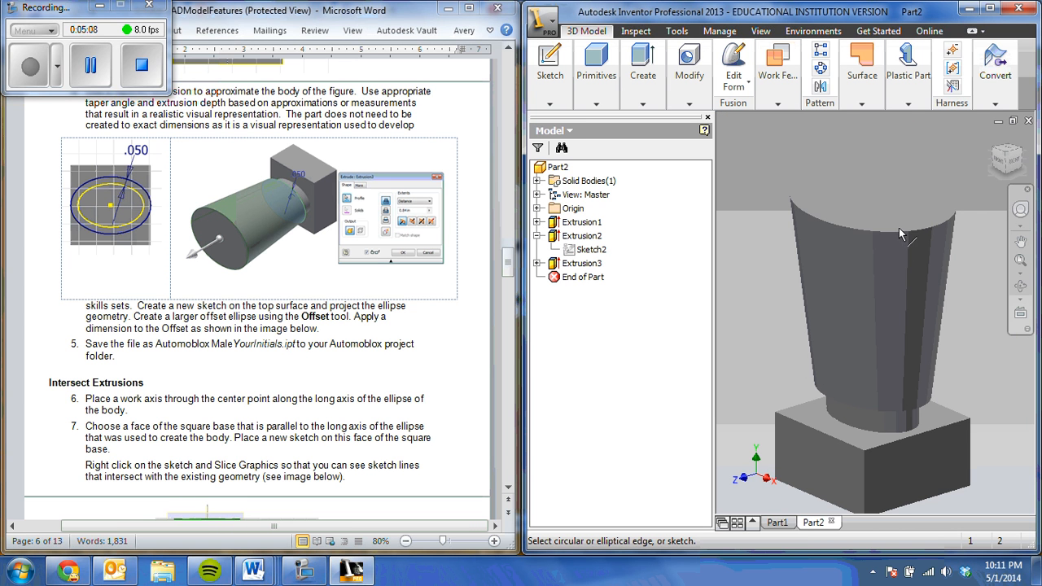
left_click(916, 403)
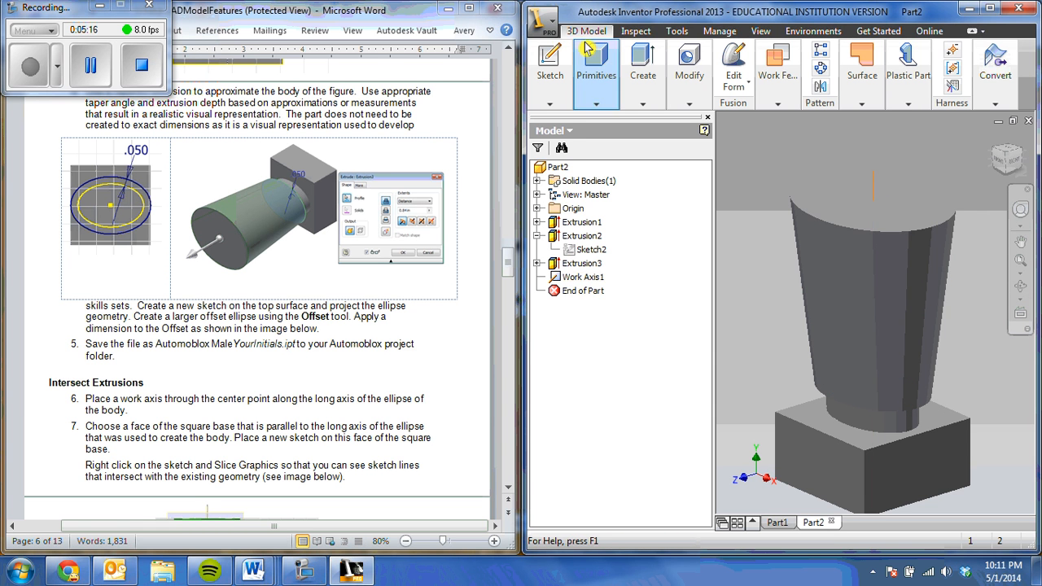
Start a sketch on the +X side face of the square base and slice the graphics at the sketch plane.
left_click(901, 471)
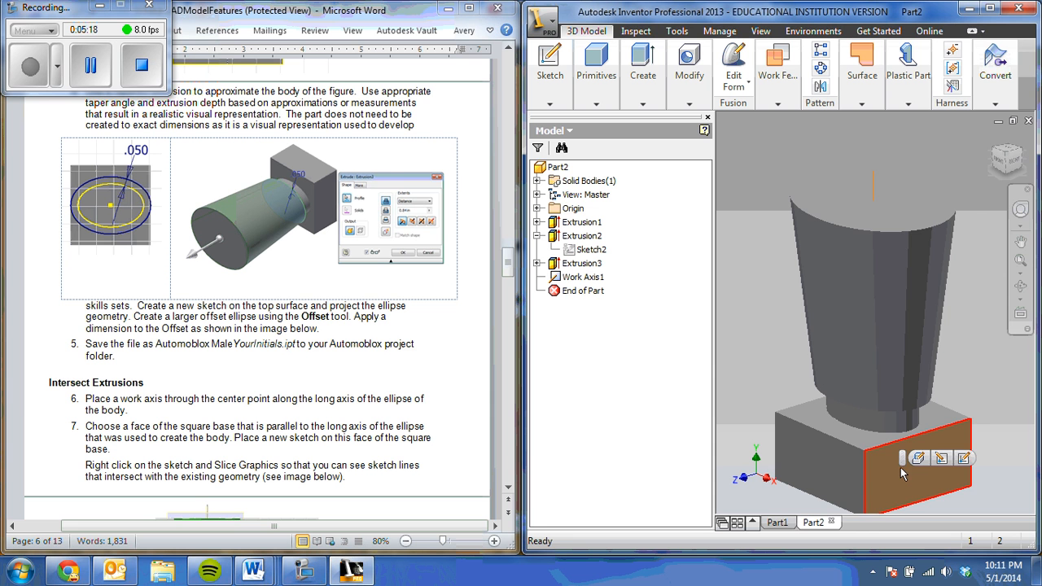
left_click(901, 459)
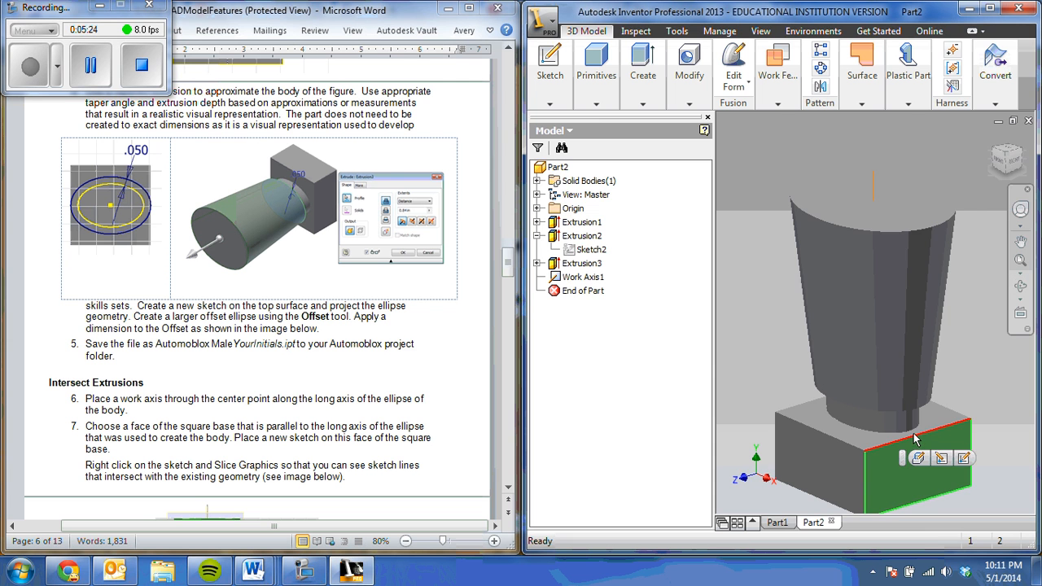
left_click(918, 457)
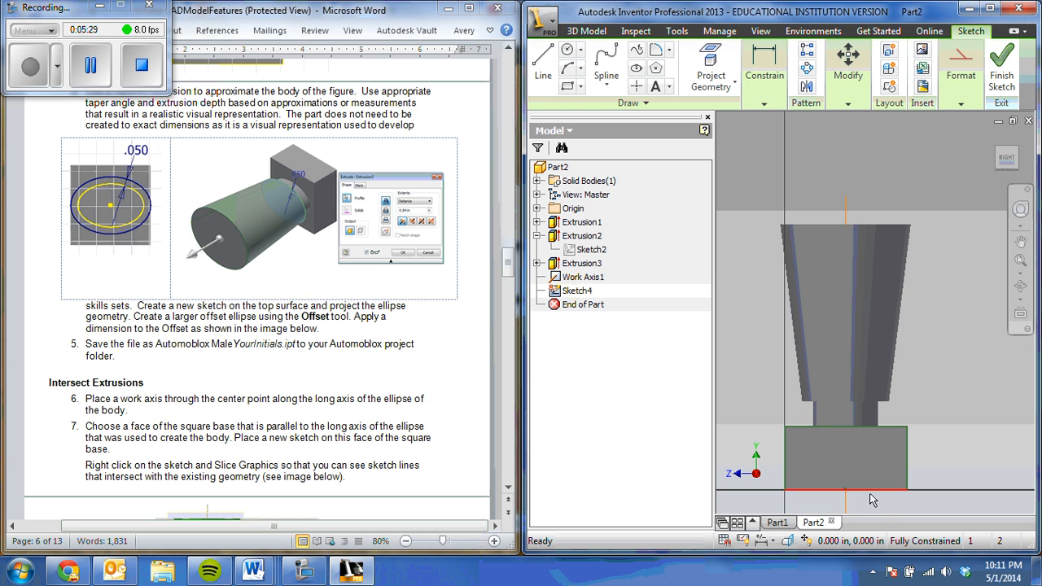
left_click(787, 539)
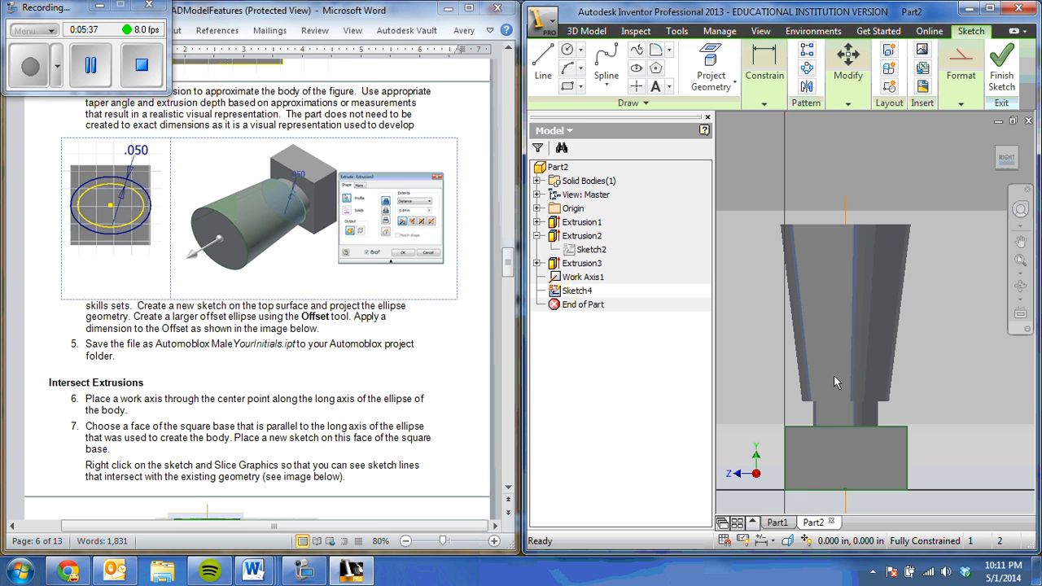
Project the vertical work axis into the sketch and try to project the body's top edge.
left_click(706, 62)
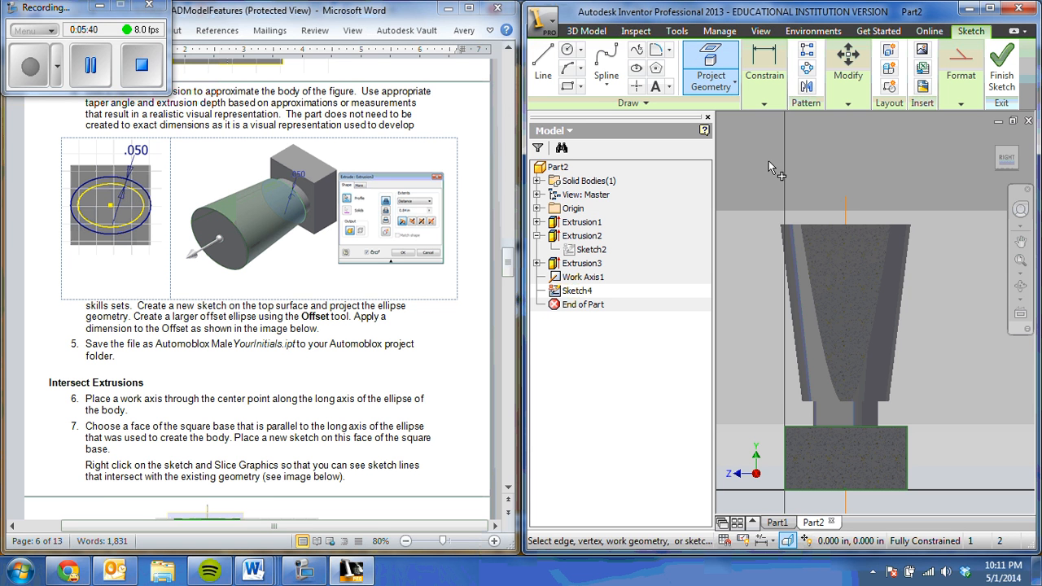
left_click(859, 242)
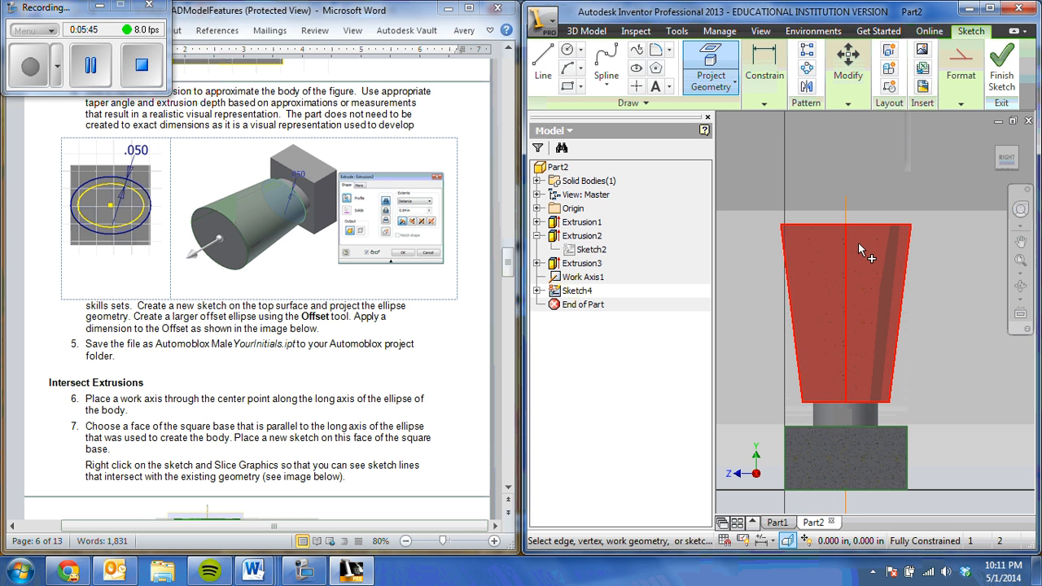
left_click(848, 202)
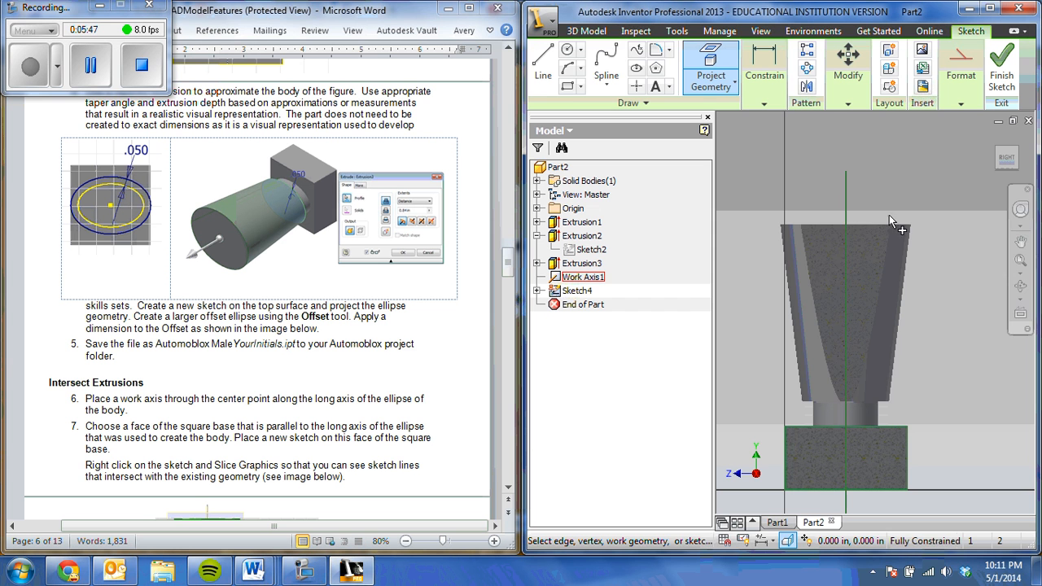
left_click(799, 227)
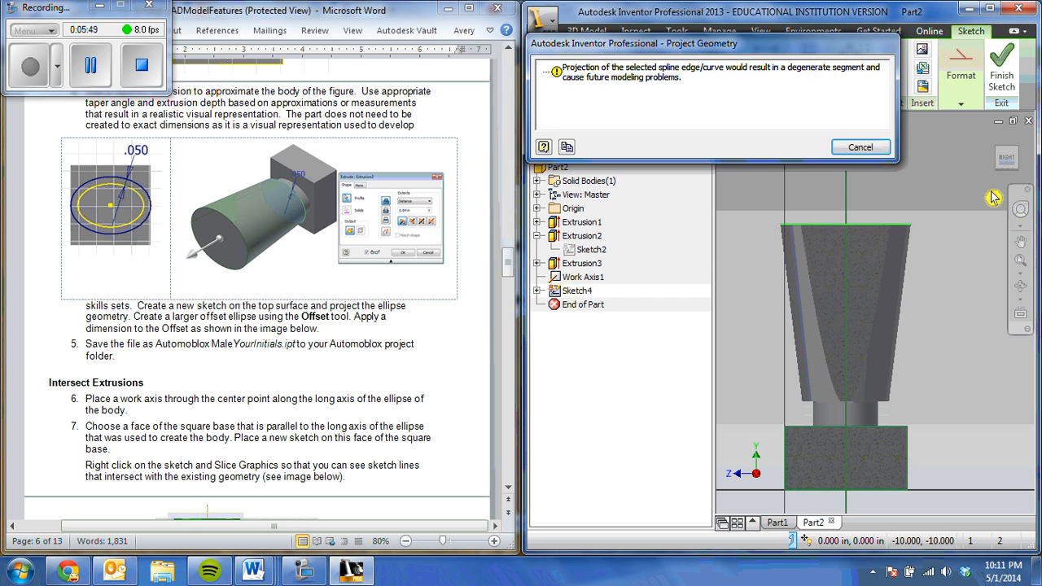
left_click(843, 145)
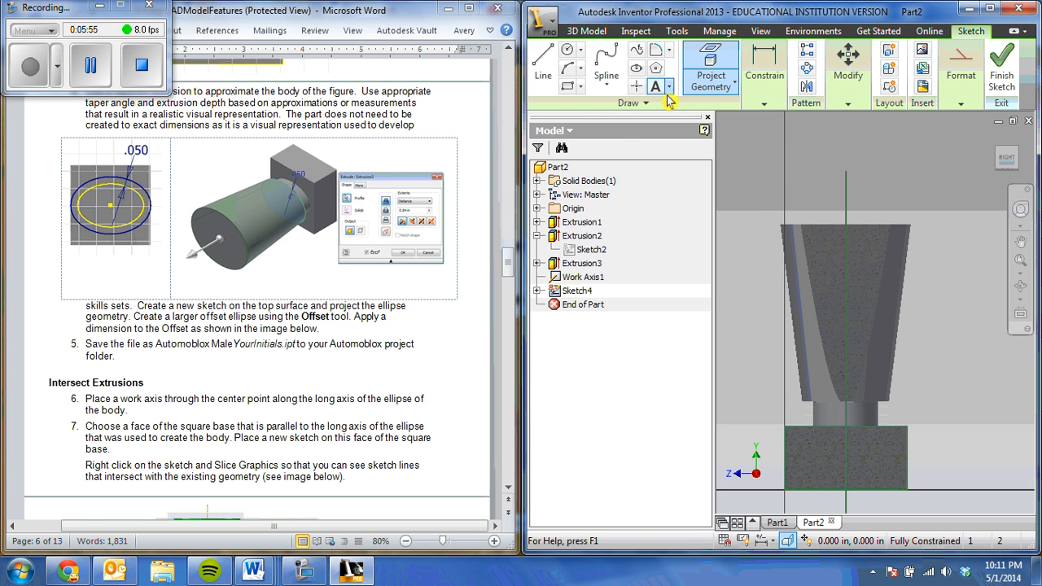
Sketch three lines around the figure from one lower base corner to the other: a sloped side about 1.15 in, a horizontal about 1.34 in, and another sloped side.
left_click_drag(510, 272, 507, 313)
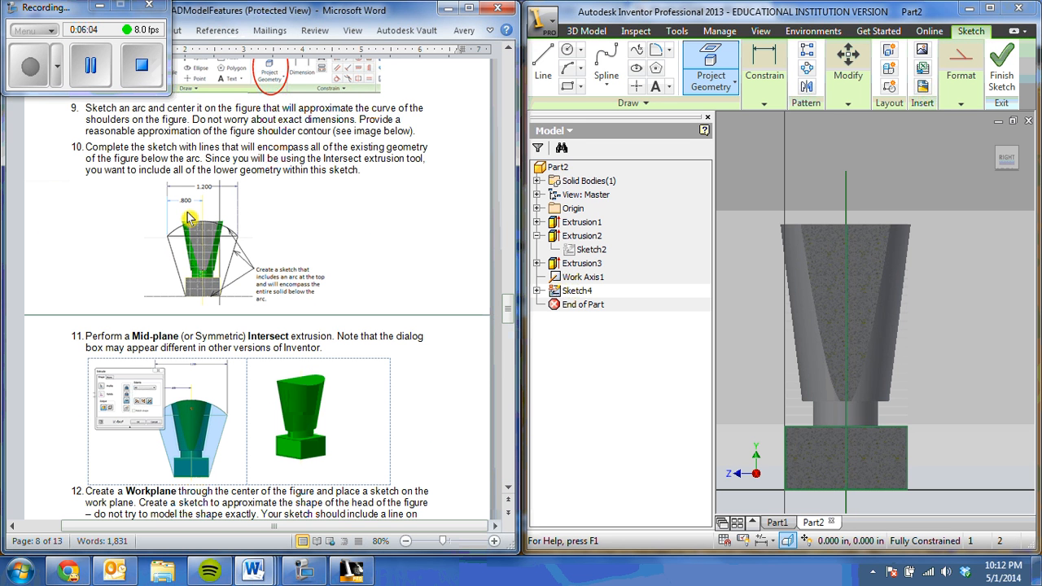
left_click(543, 65)
left_click(785, 490)
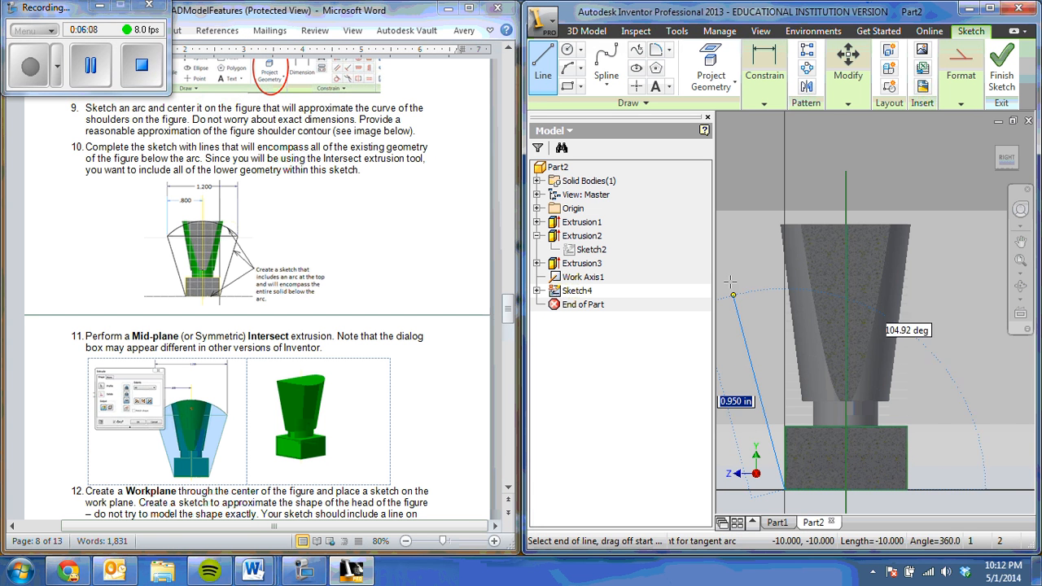
middle_click_drag(722, 249, 828, 182)
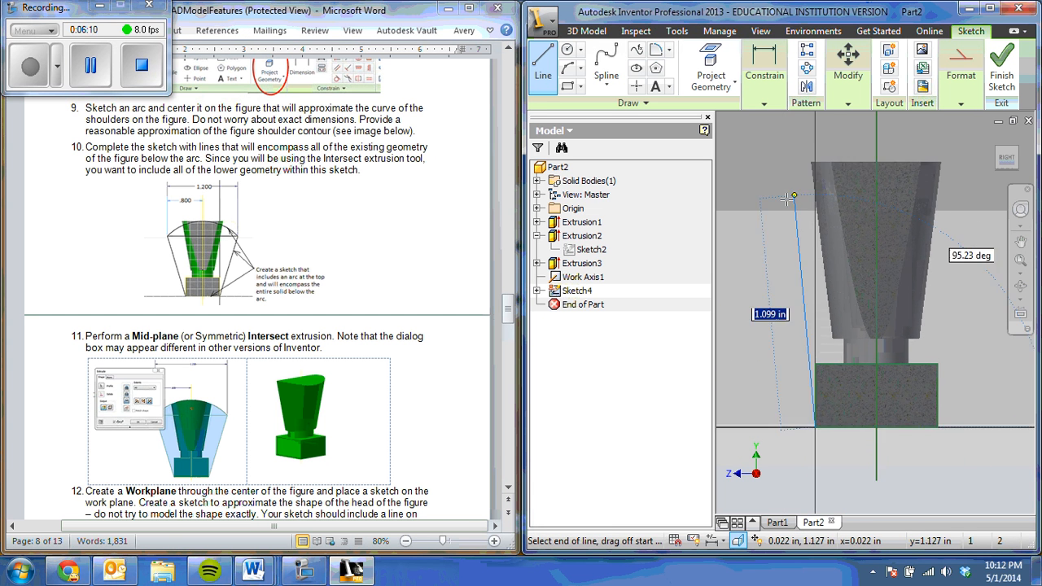
scroll(792, 196, "up", 1)
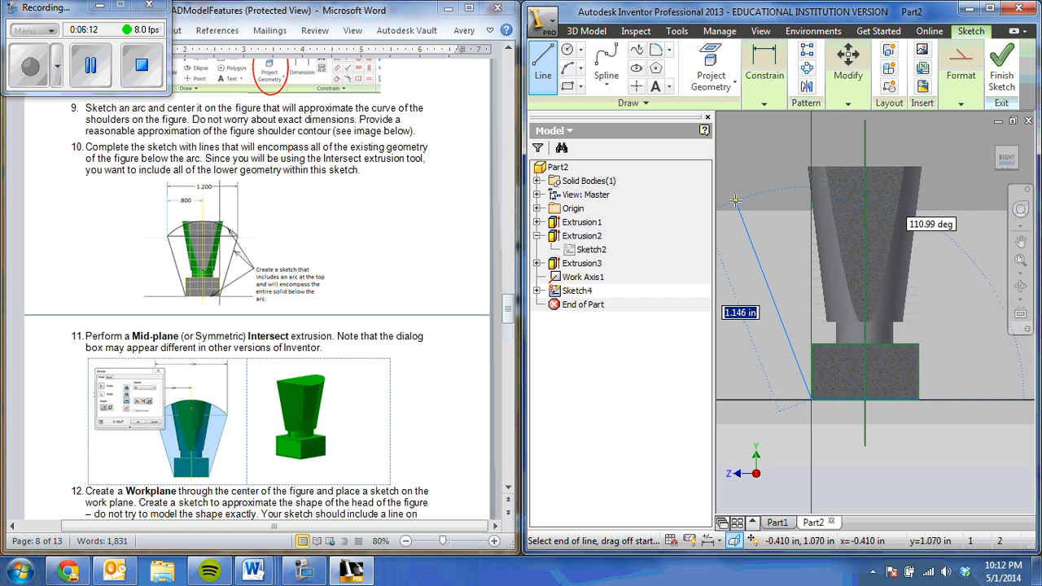
left_click(737, 199)
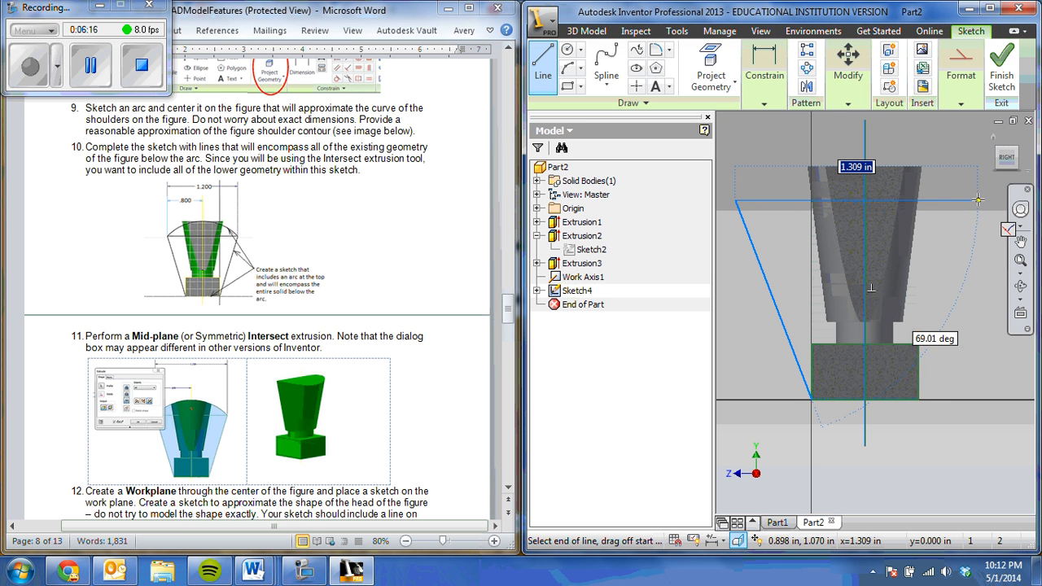
left_click(981, 201)
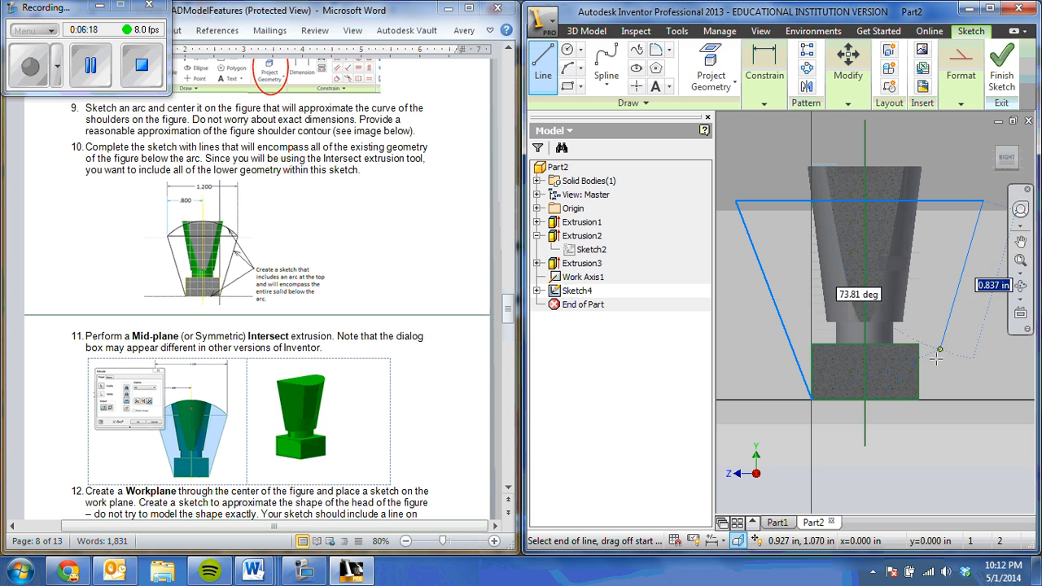
left_click(919, 399)
Dimension the horizontal top line of the outline as 1.2 in.
key("d")
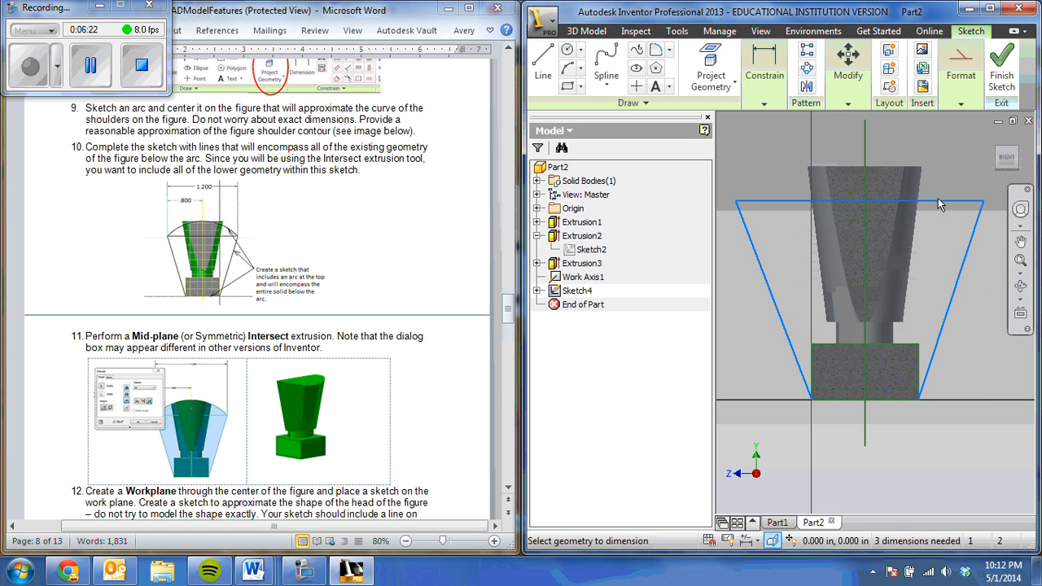
left_click(938, 200)
middle_click_drag(918, 141, 917, 205)
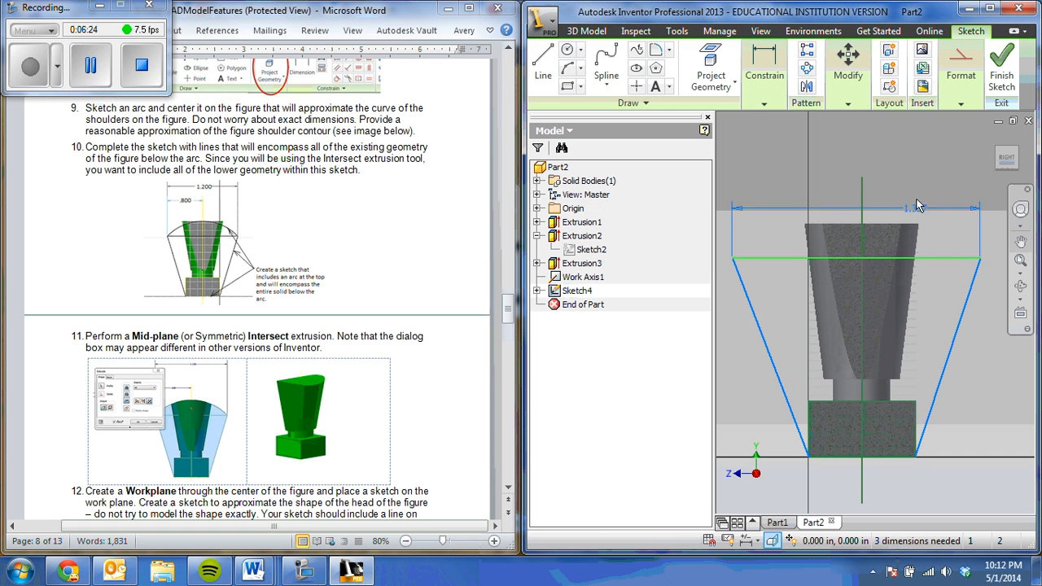
left_click(905, 142)
type("1.")
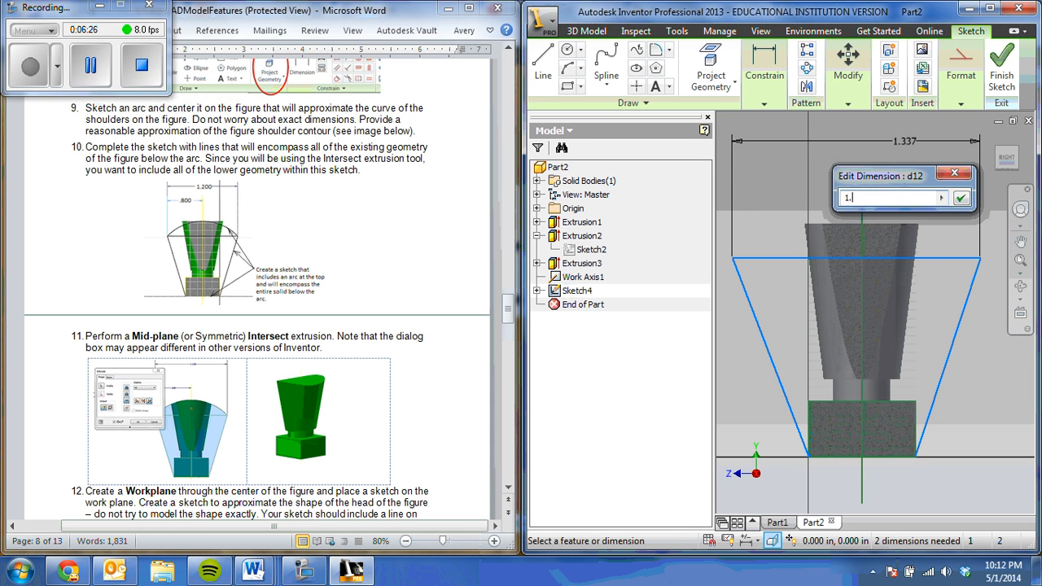
type("2")
key("Return")
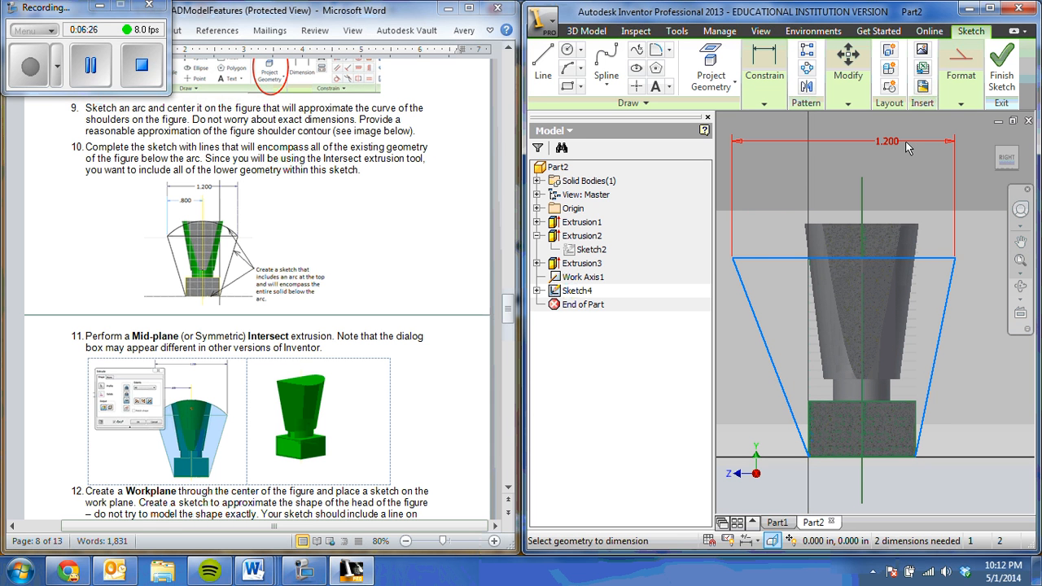
Dimension the horizontal distance from the outline's upper +Z corner to the projected vertical axis as .6 in.
left_click(732, 260)
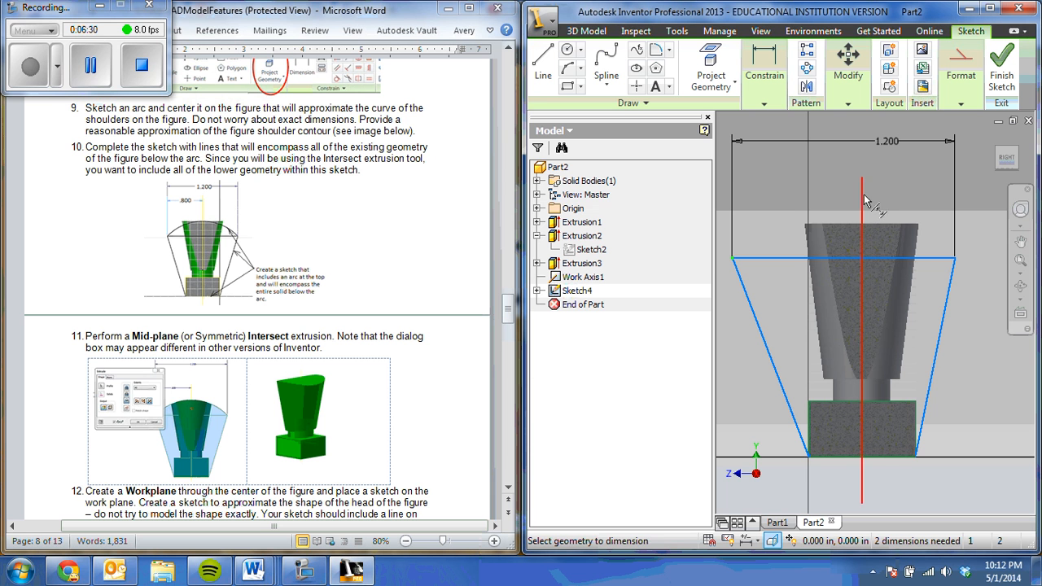
left_click(862, 205)
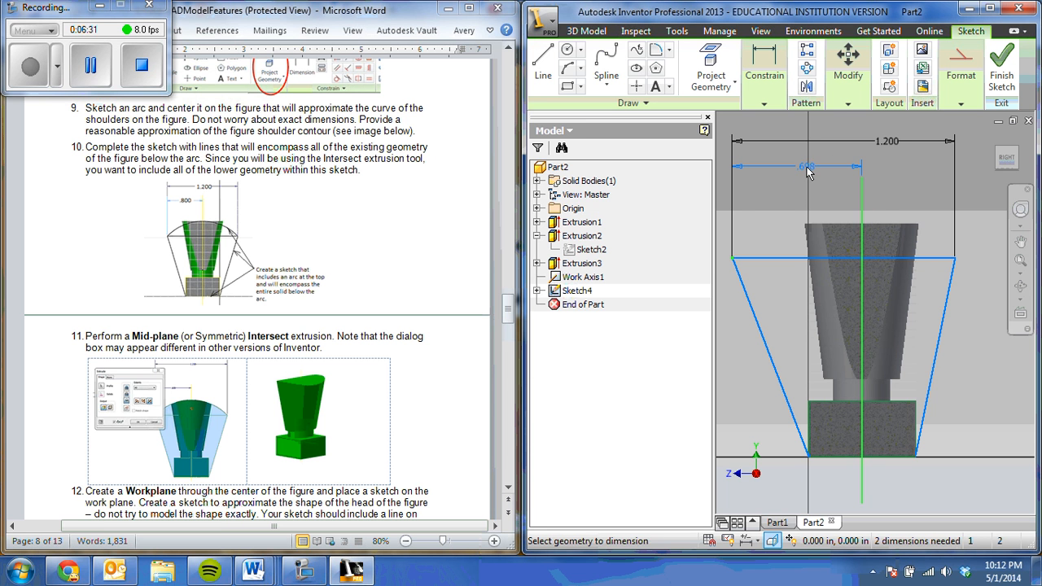
left_click(807, 171)
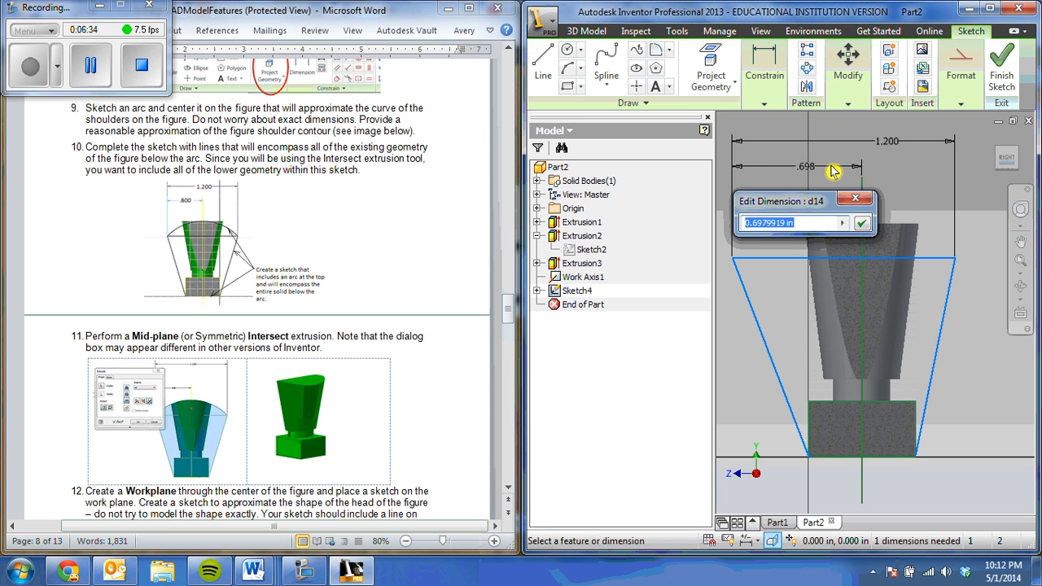
type(".")
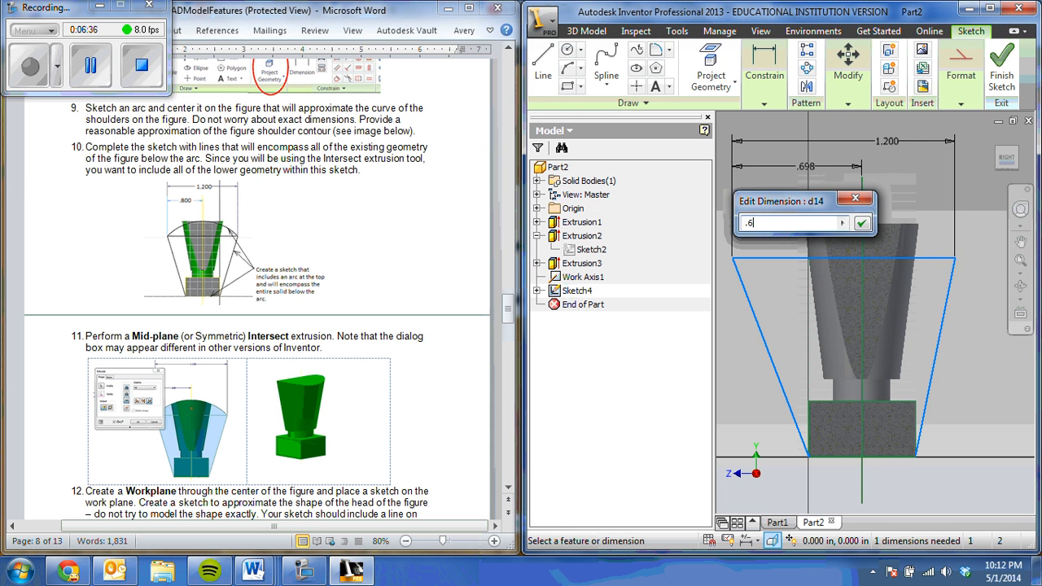
type("6")
key("Return")
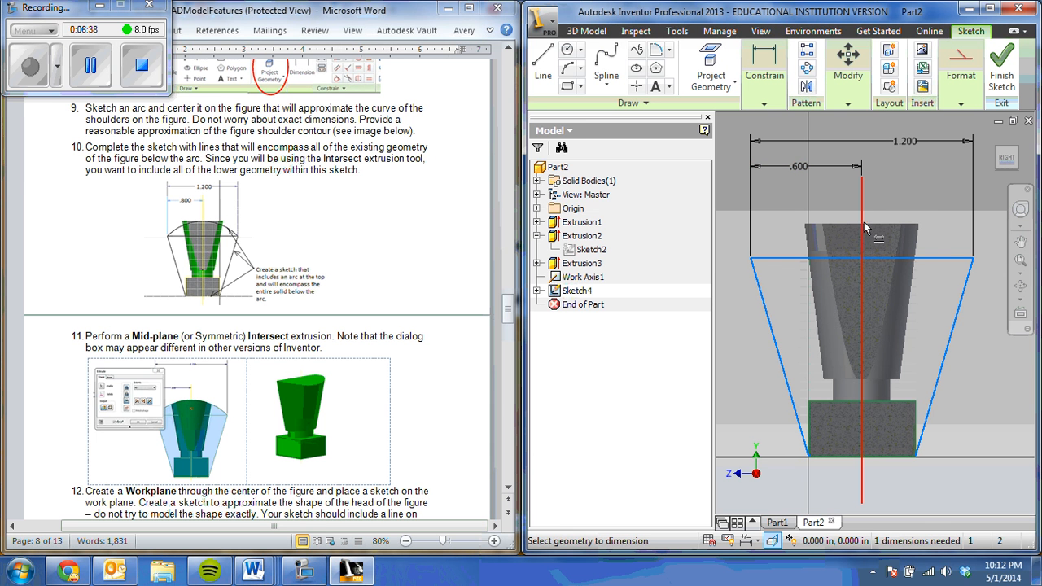
Sketch a three-point arc of about 1 in radius over the shoulders, joining both ends of the outline's horizontal line.
left_click(751, 75)
left_click(568, 69)
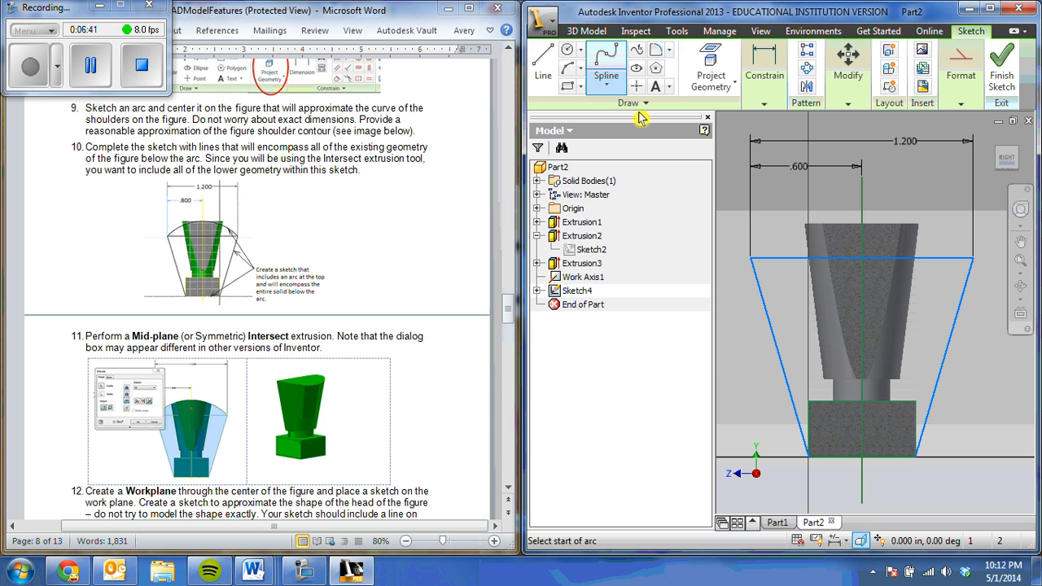
left_click(751, 259)
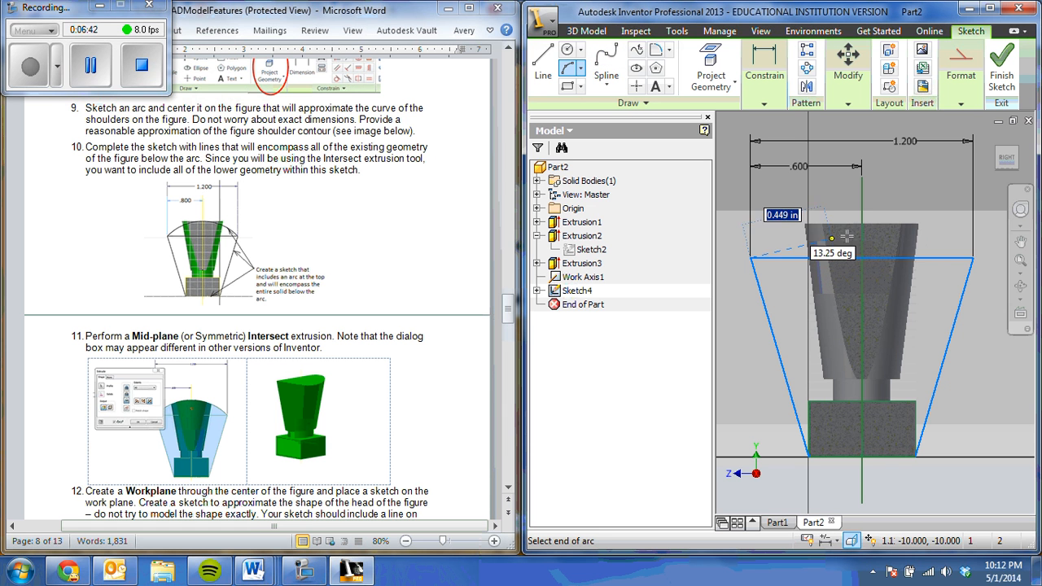
left_click(973, 259)
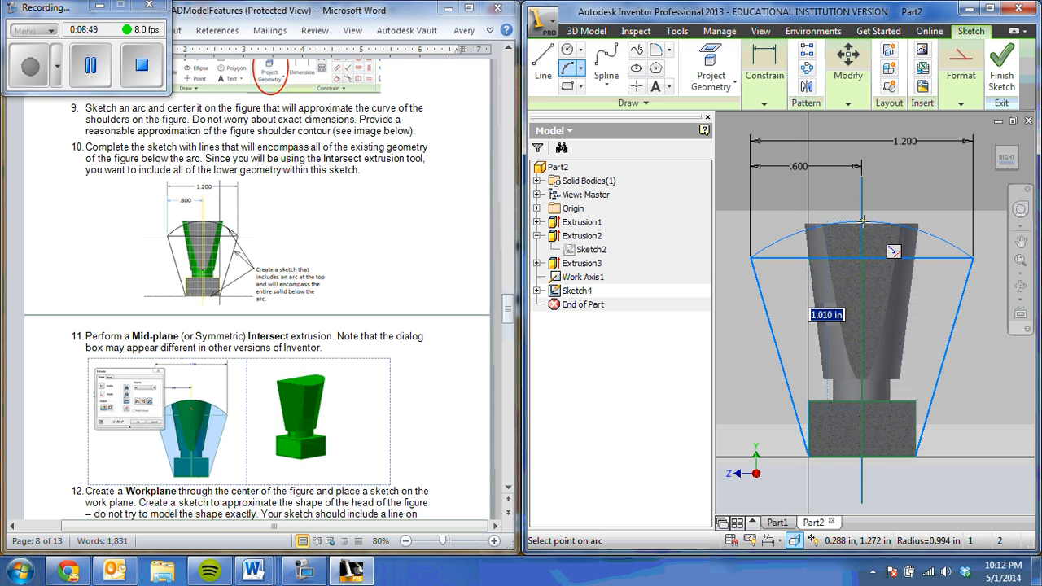
right_click(909, 162)
left_click(933, 163)
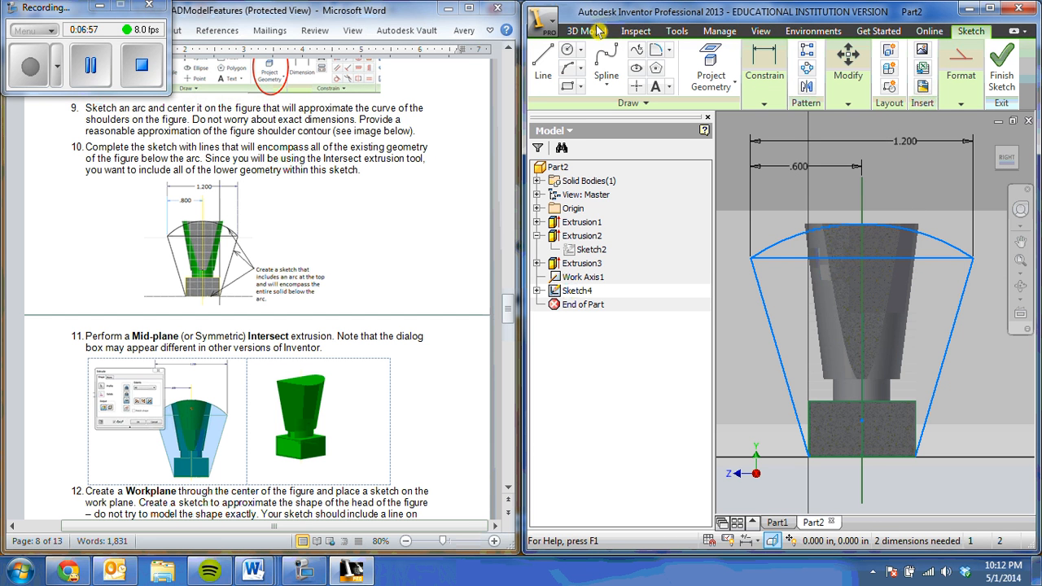
Finish the sketch and set up an Intersect extrusion with All extents in the symmetric direction.
left_click(961, 78)
left_click(998, 78)
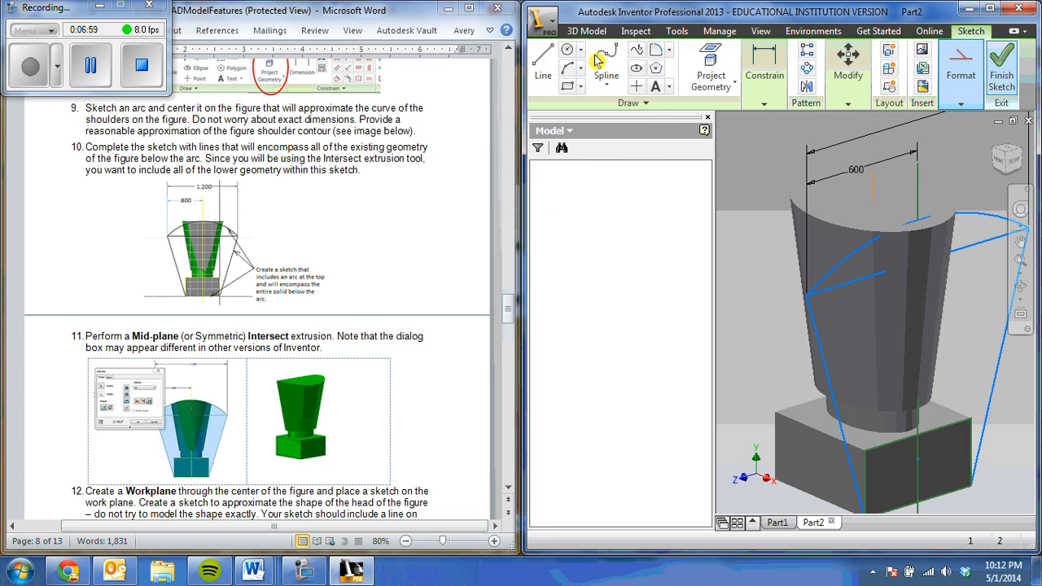
left_click(627, 73)
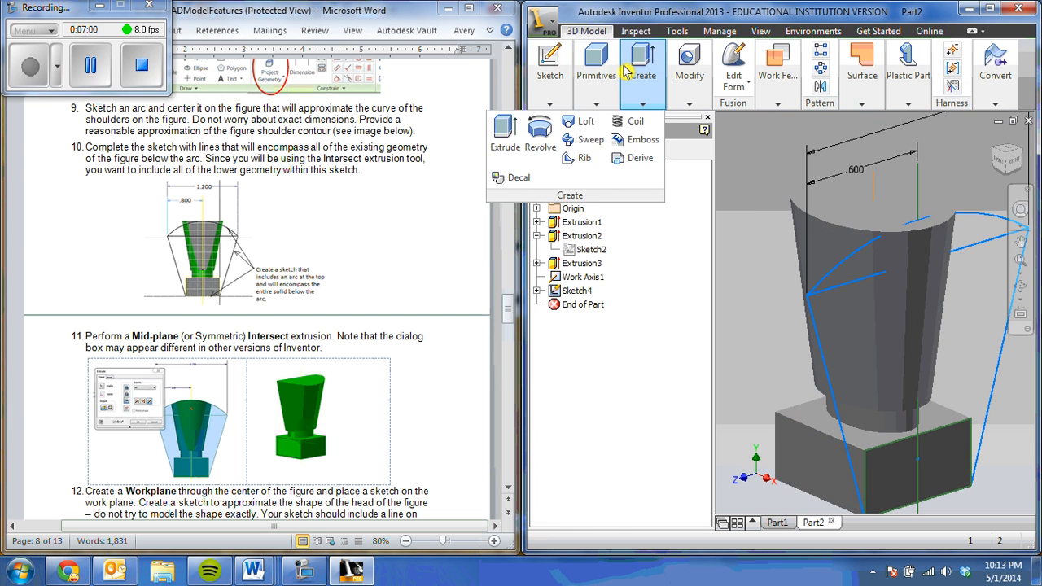
left_click(505, 135)
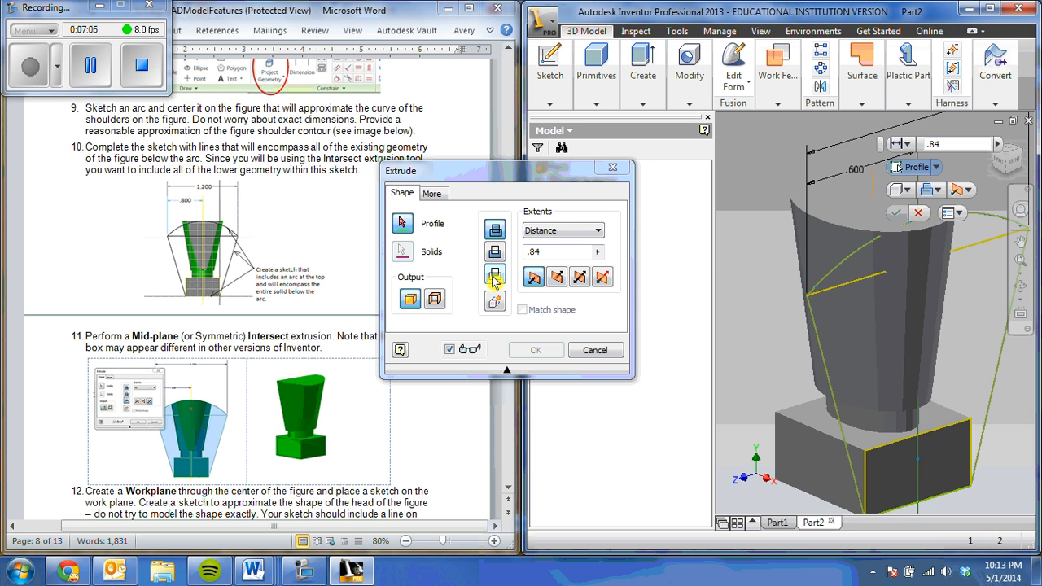
left_click(585, 281)
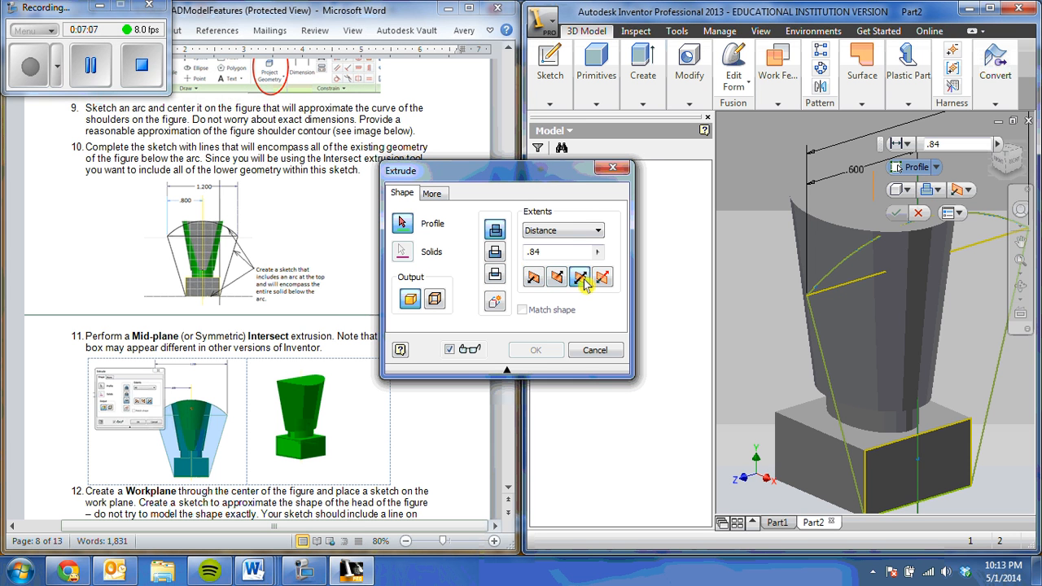
left_click(598, 231)
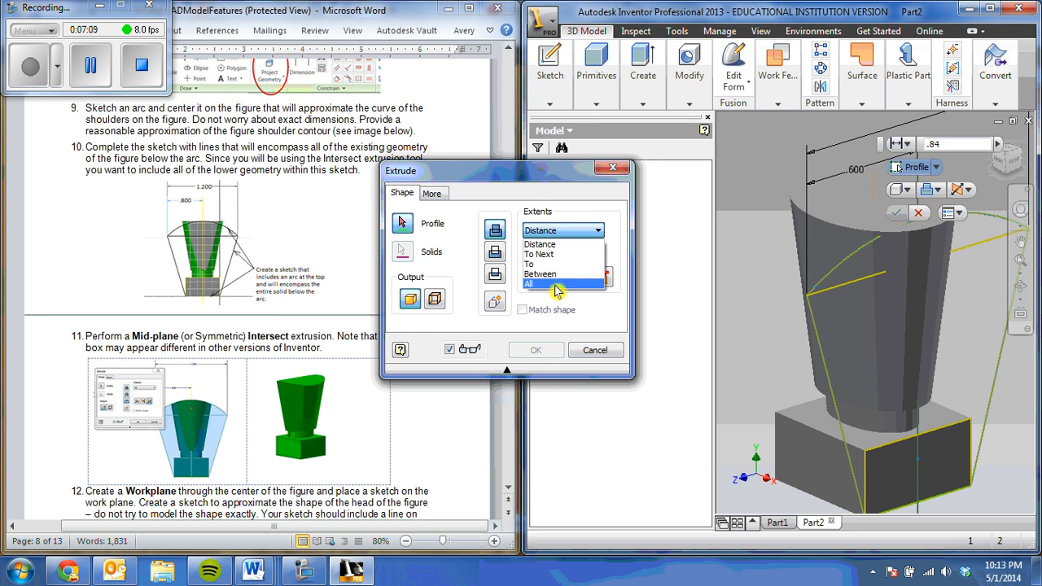
left_click(562, 284)
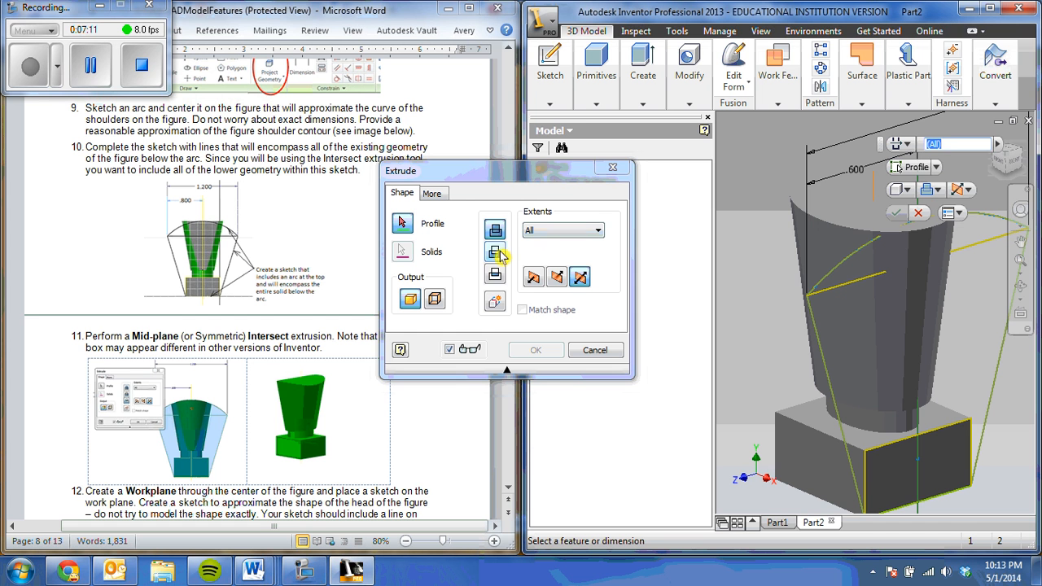
left_click(496, 275)
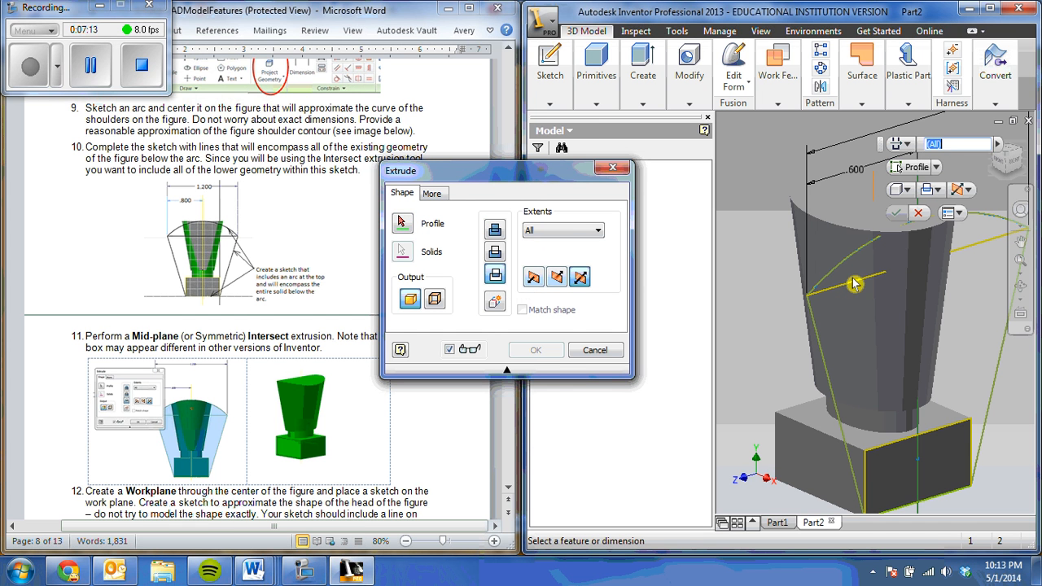
Select the arc, outline and base regions as the profile and complete the intersect extrusion.
left_click(400, 224)
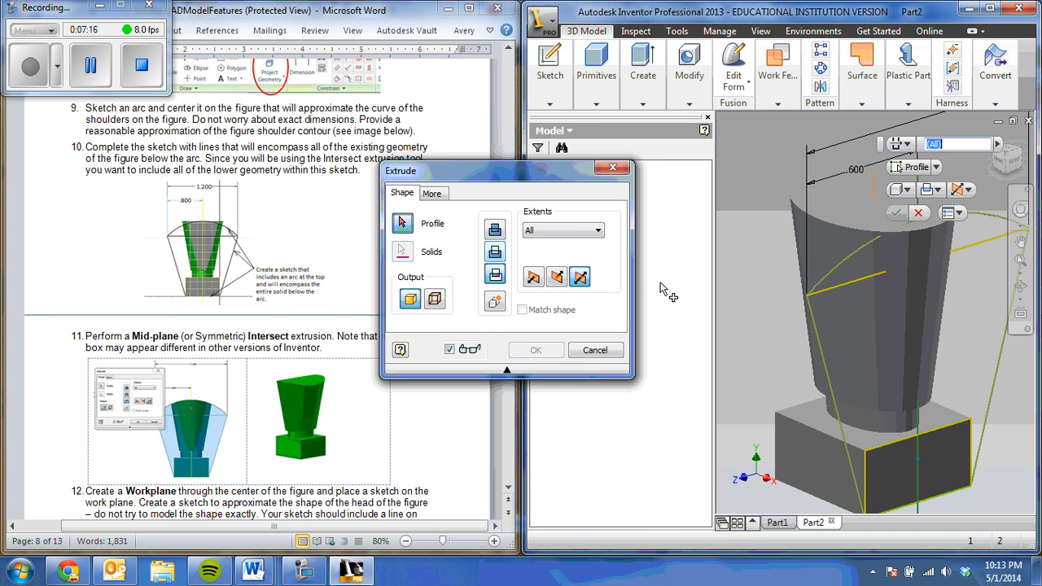
left_click(841, 276)
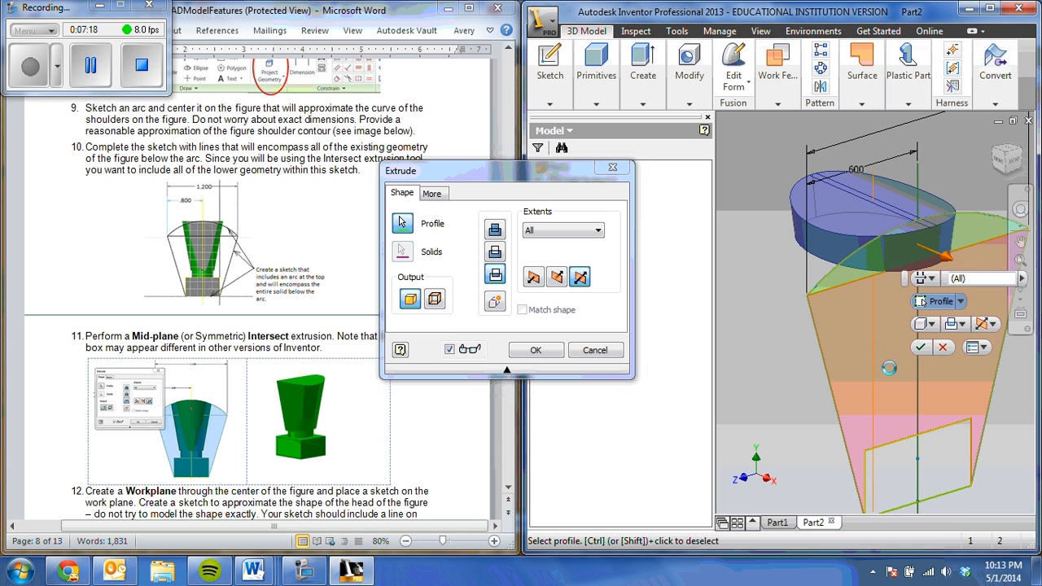
left_click(935, 466)
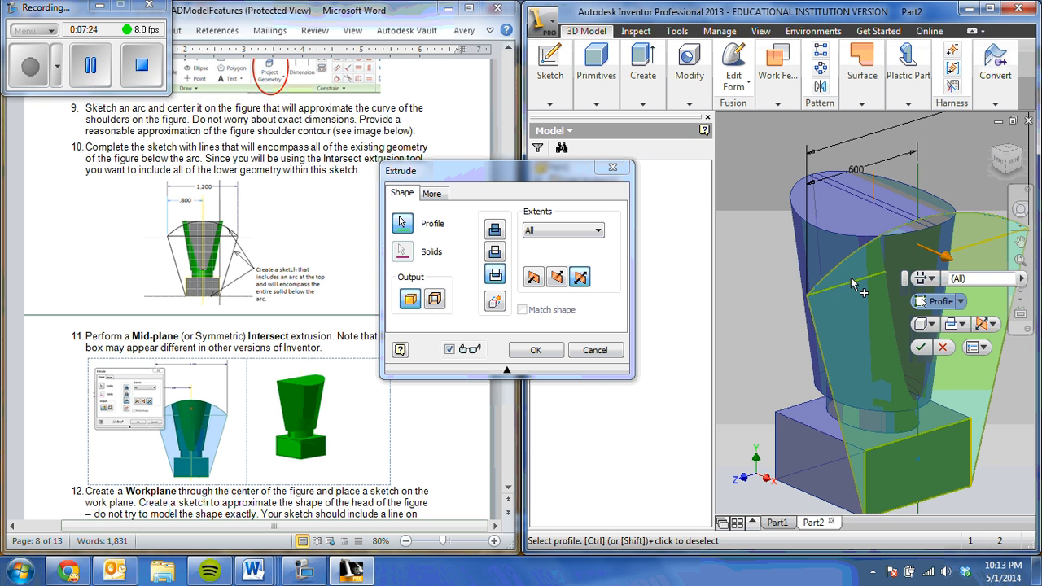
mouse_move(853, 282)
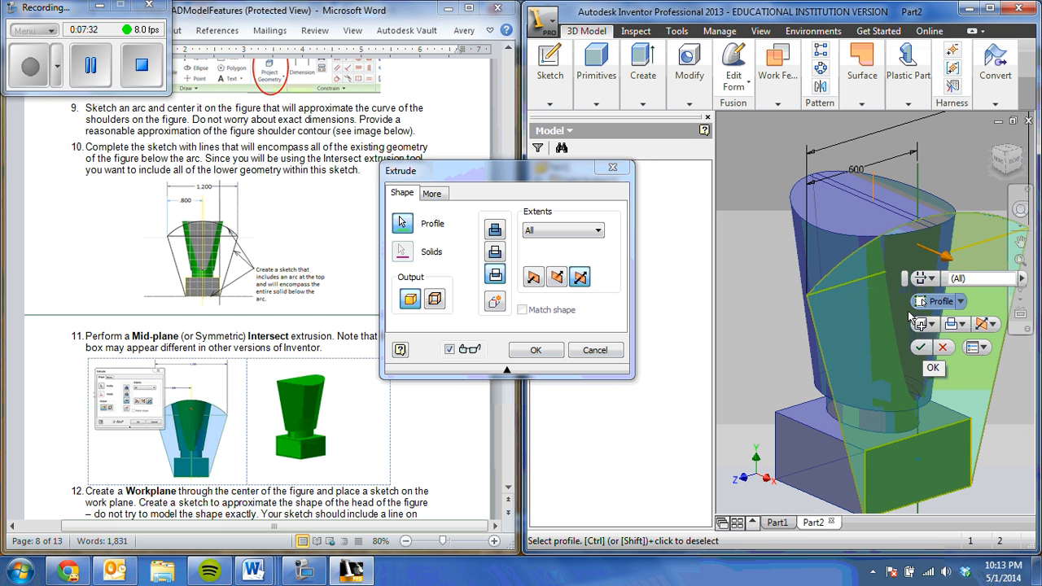
left_click(922, 349)
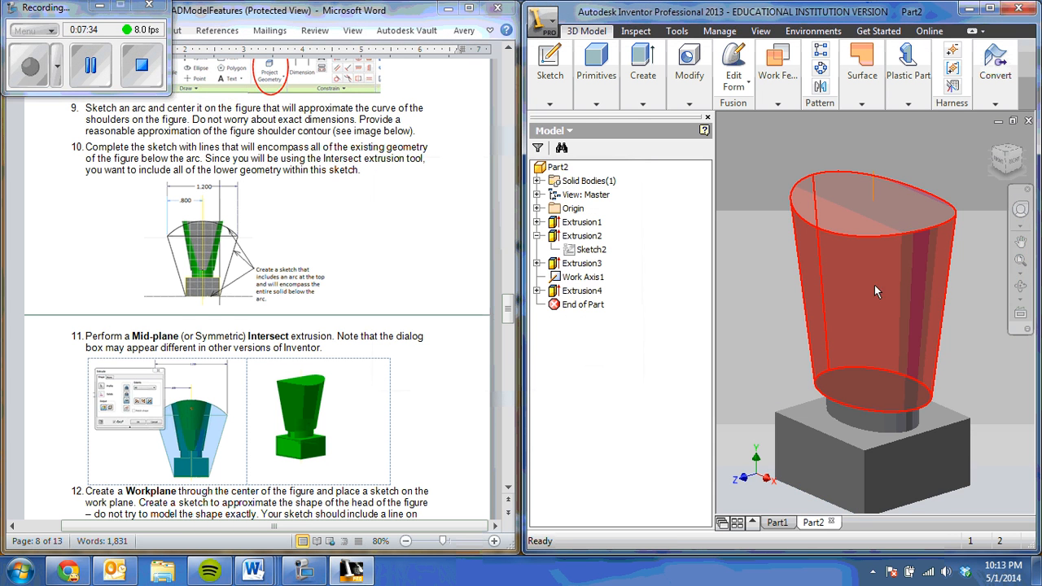
Create a work plane through the vertical work axis at 90 degrees to the base's +X side face.
left_click(1014, 162)
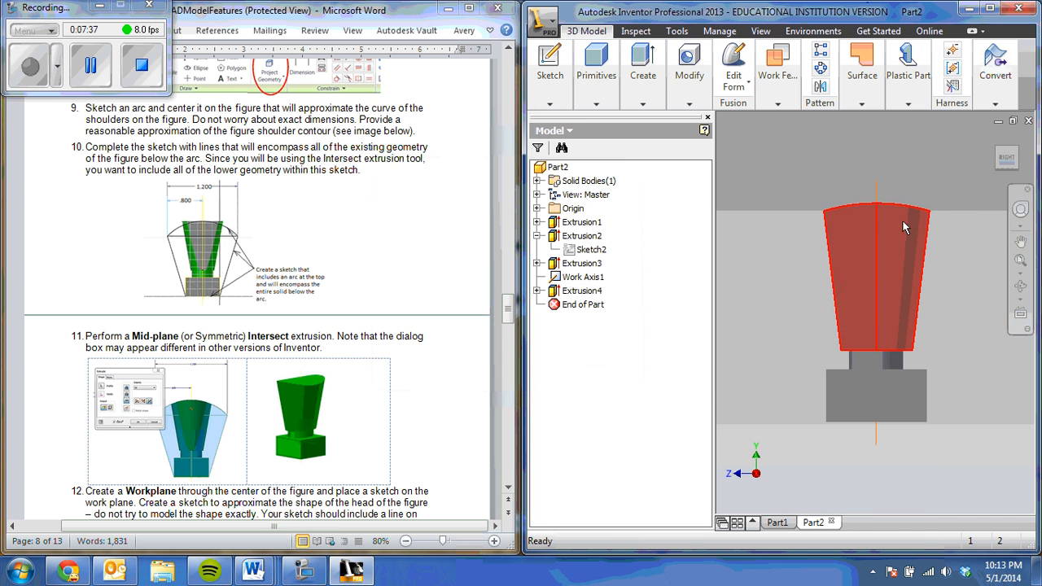
left_click(993, 159)
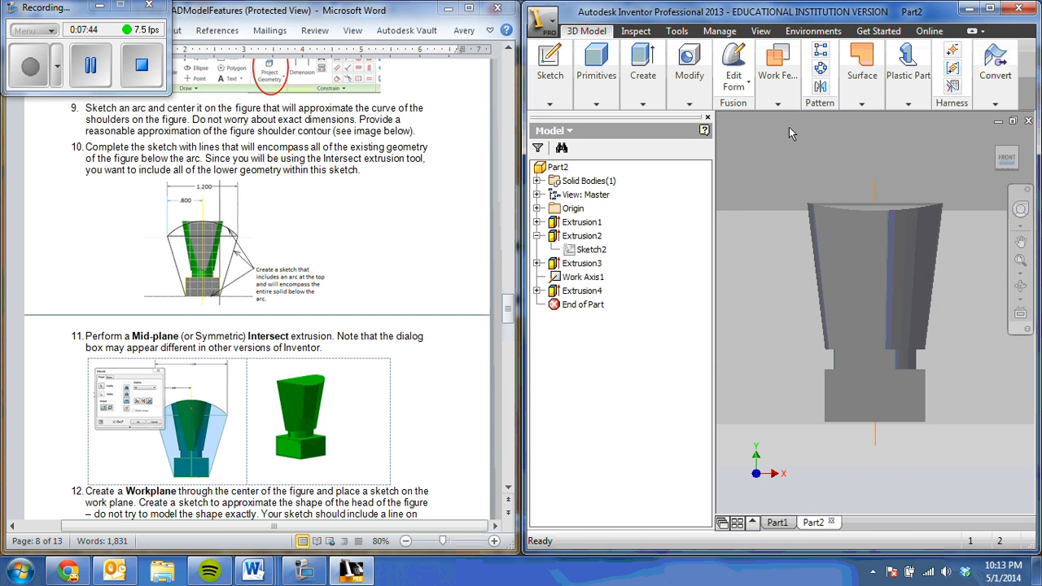
left_click(992, 142)
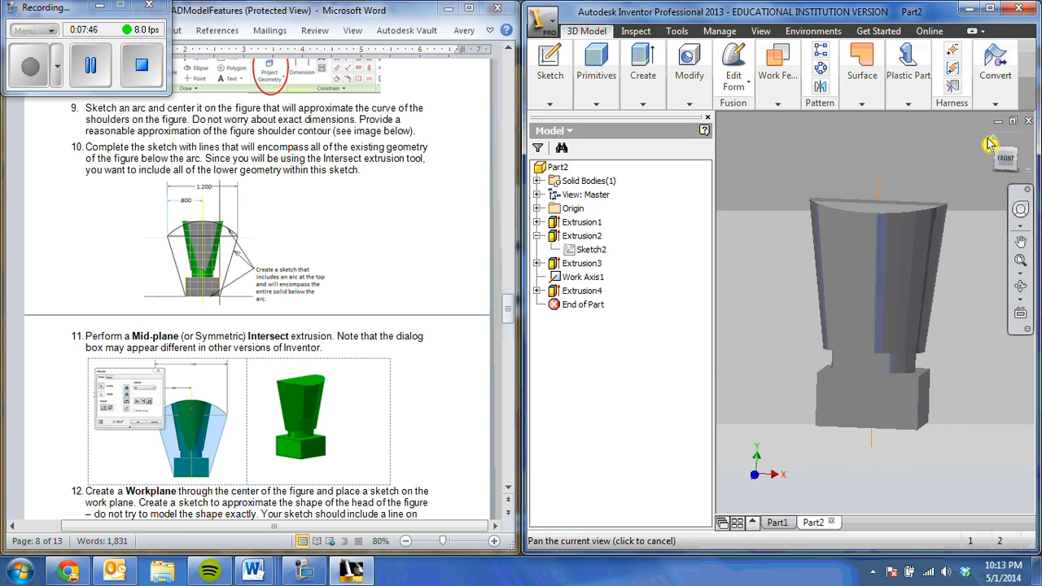
left_click_drag(511, 320, 507, 326)
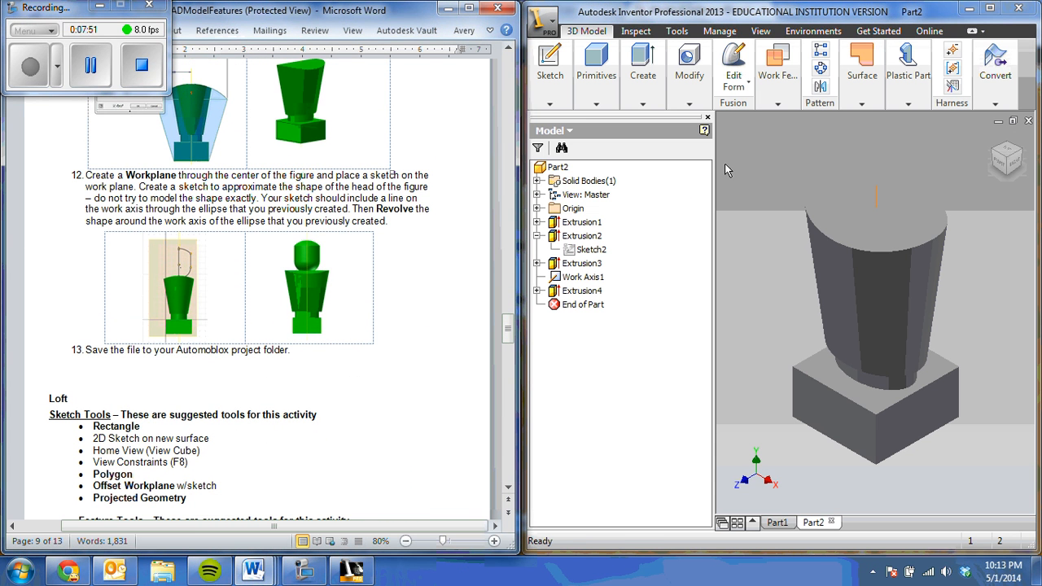
left_click(781, 105)
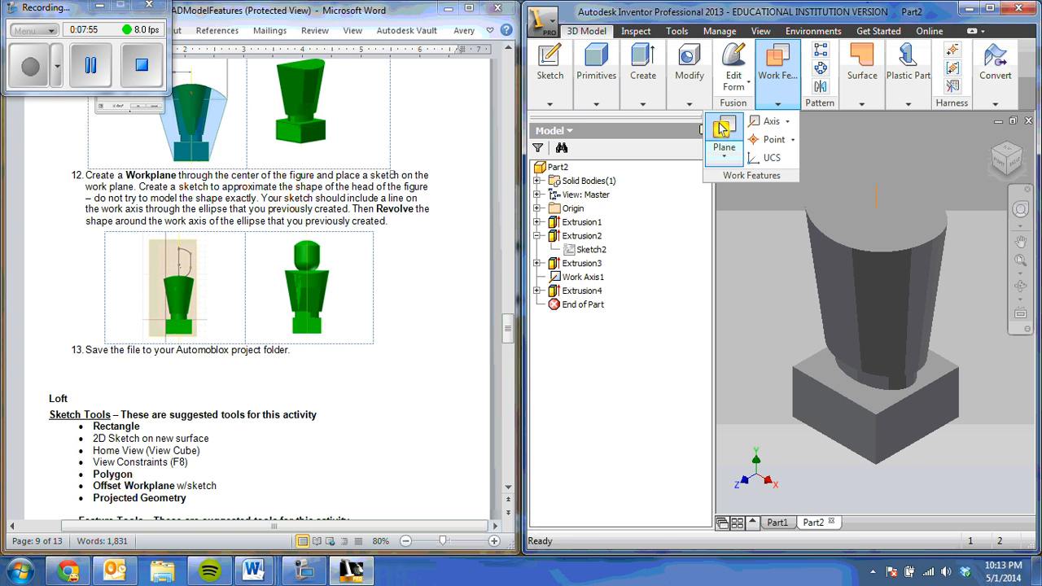
left_click(724, 127)
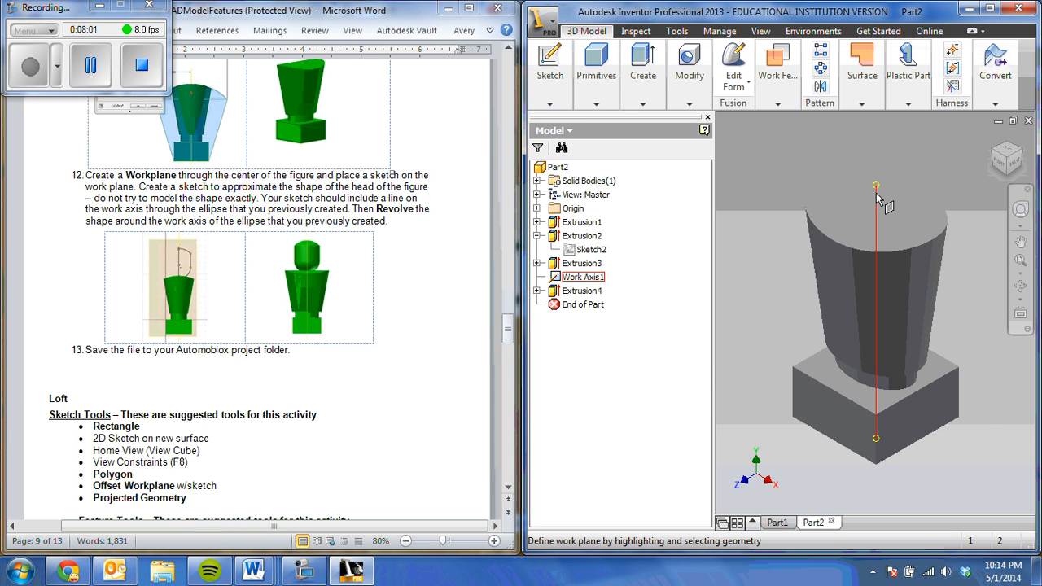
left_click(876, 196)
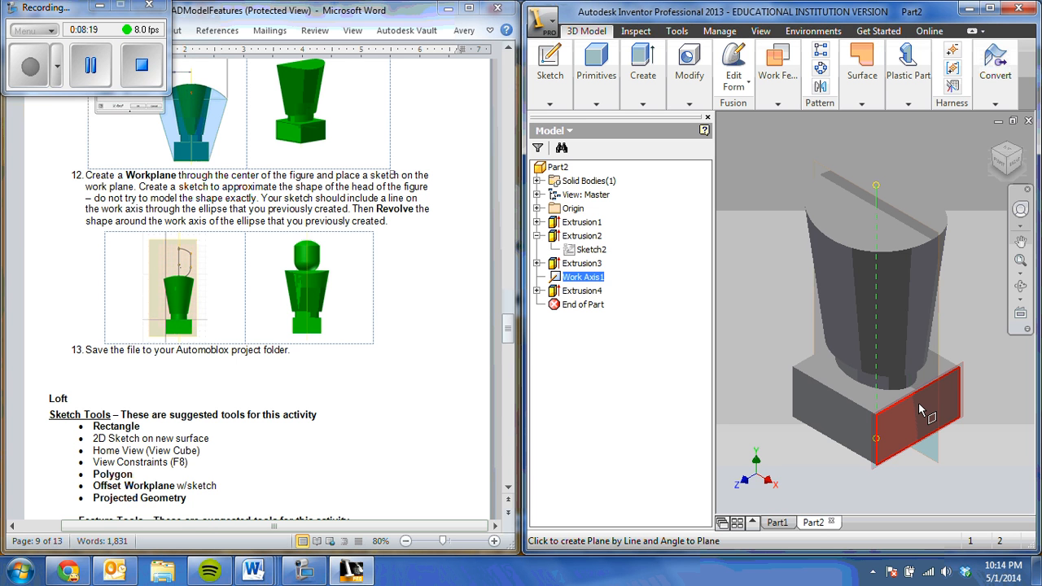
left_click(918, 403)
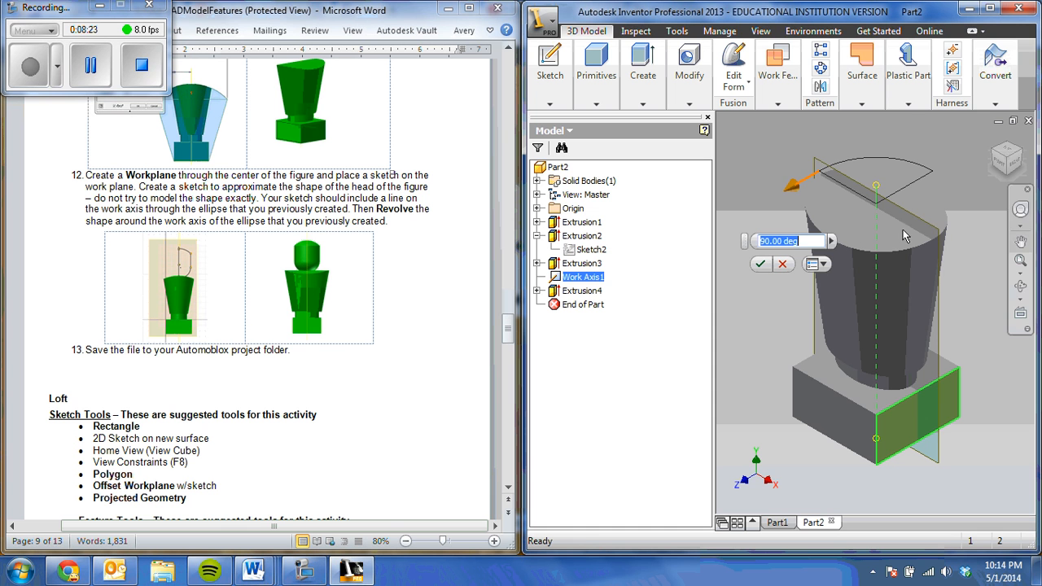
key("Return")
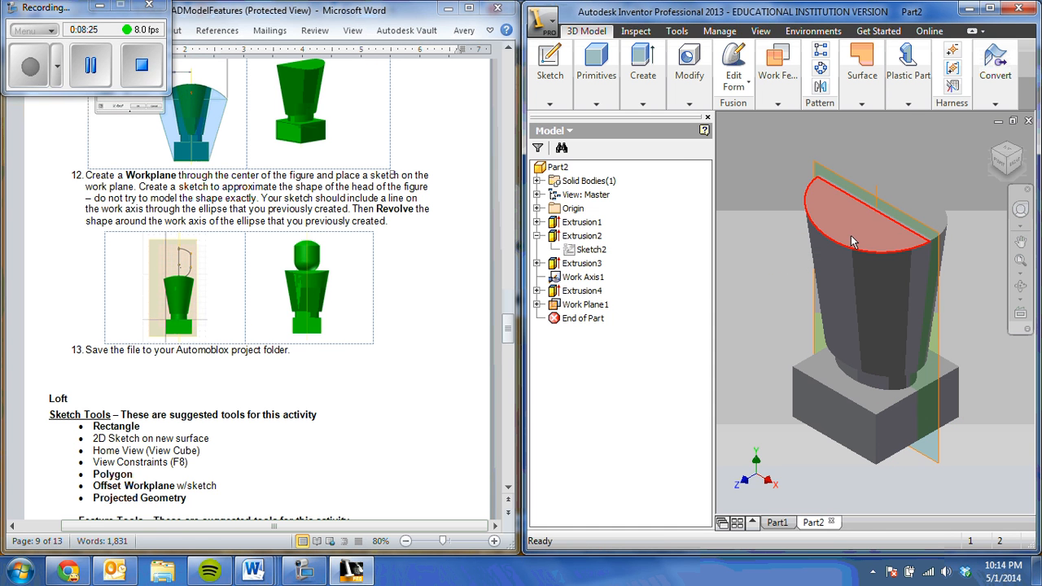
Start a sketch on the new central work plane, turn the figure upright and slice the graphics.
left_click(550, 57)
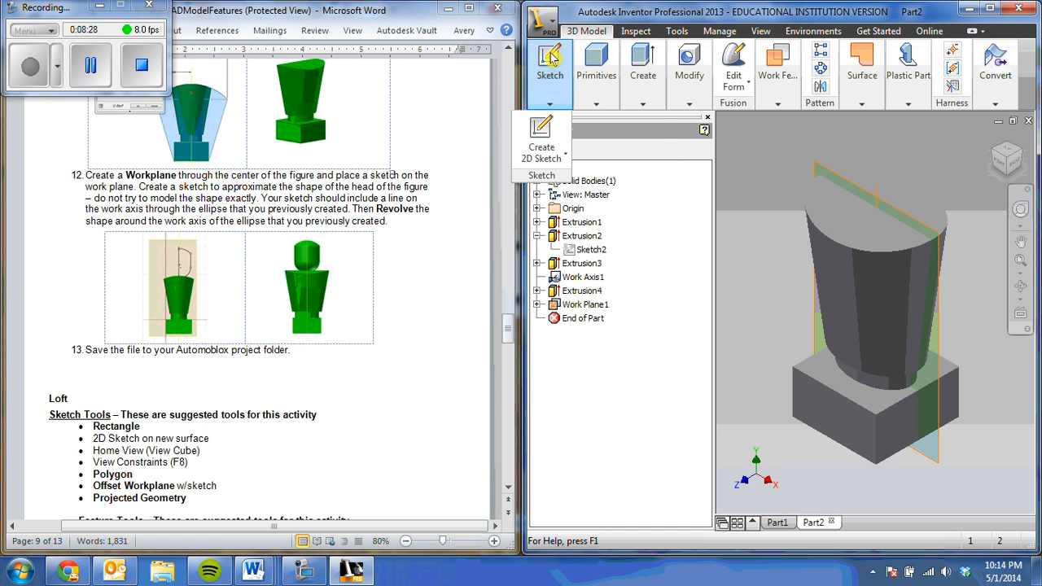
left_click(821, 172)
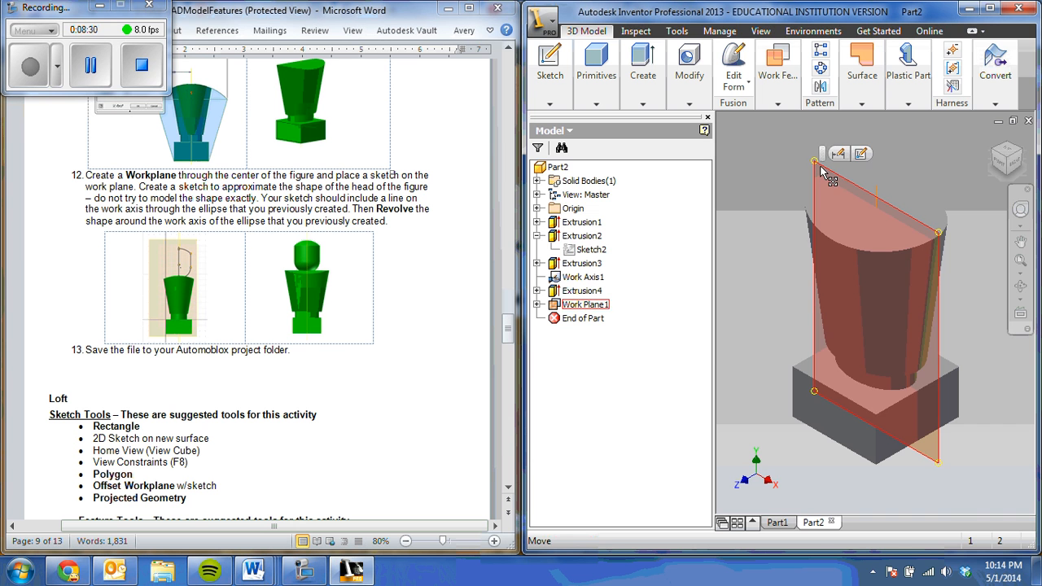
key("s")
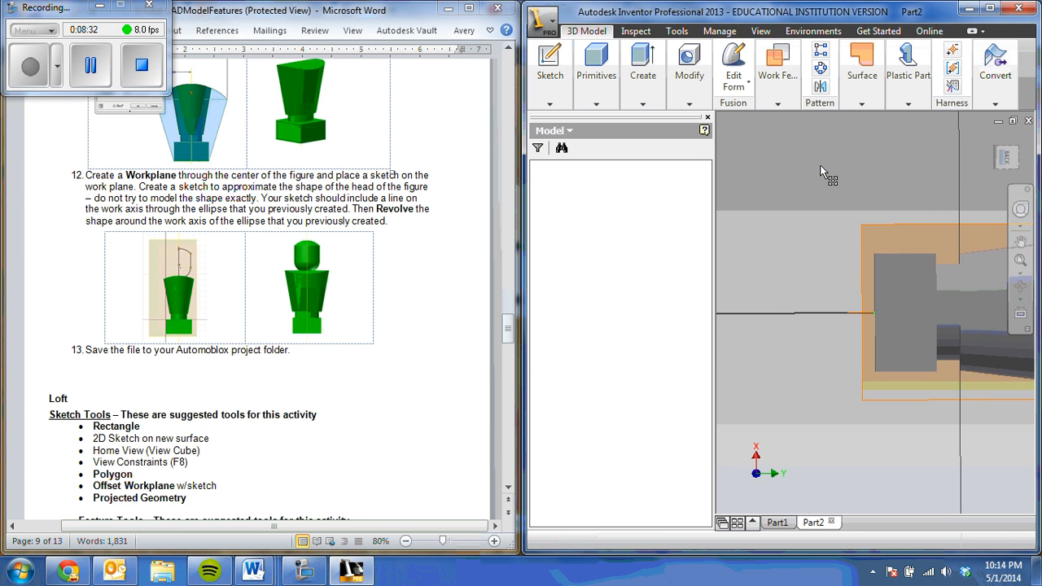
left_click(1022, 138)
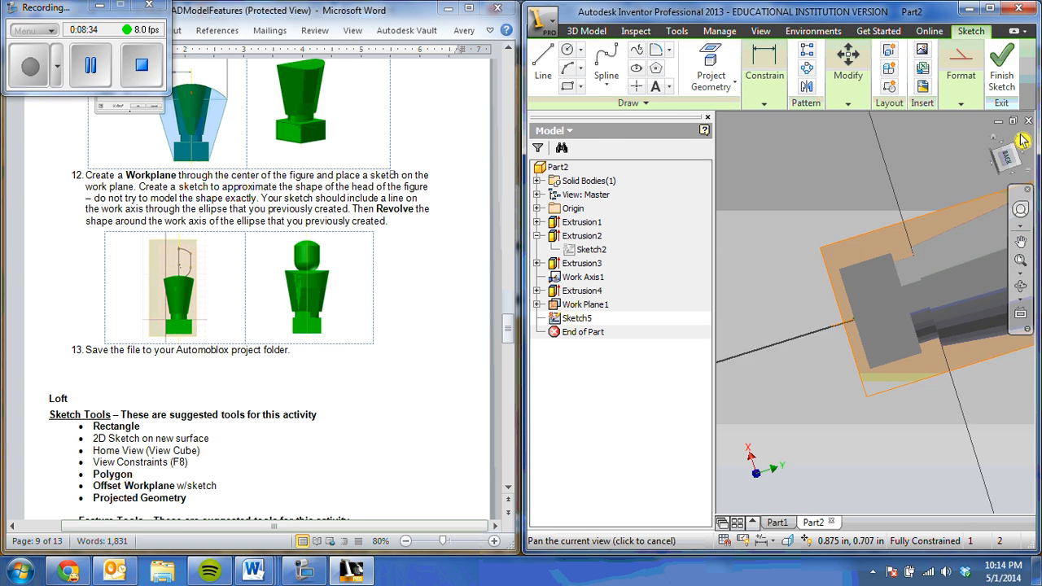
left_click(782, 544)
scroll(872, 228, "up", 3)
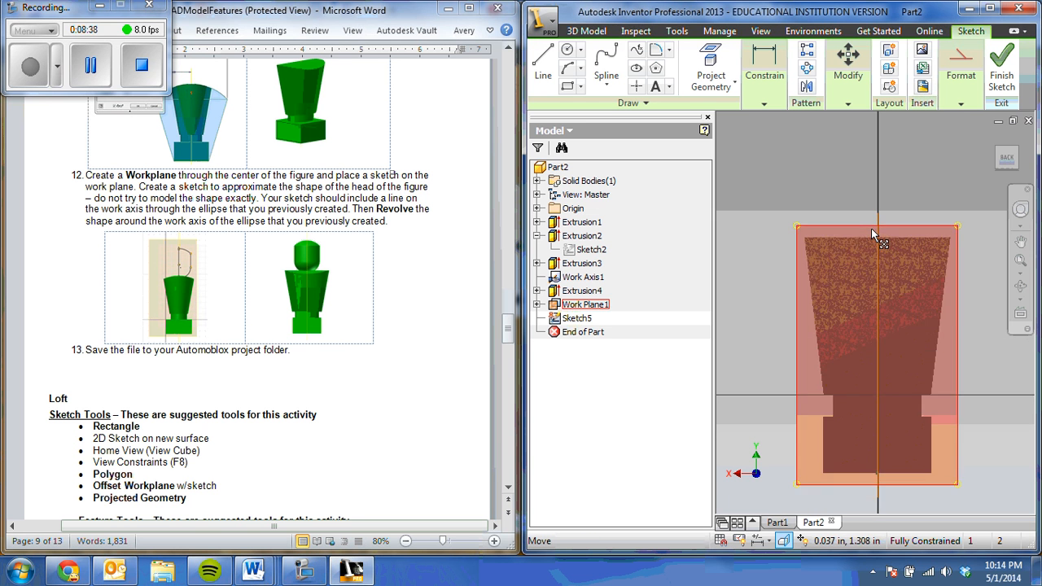
Draw a three-point arc for the head's underside, starting on the central axis at the body's top and spanning about 0.29 in.
middle_click_drag(893, 247, 873, 286)
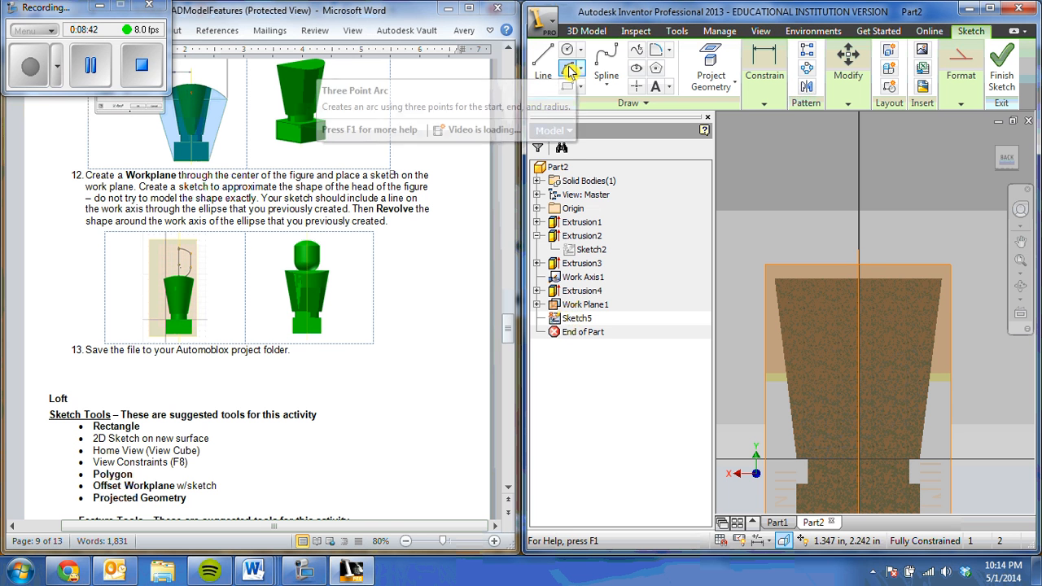
left_click(570, 69)
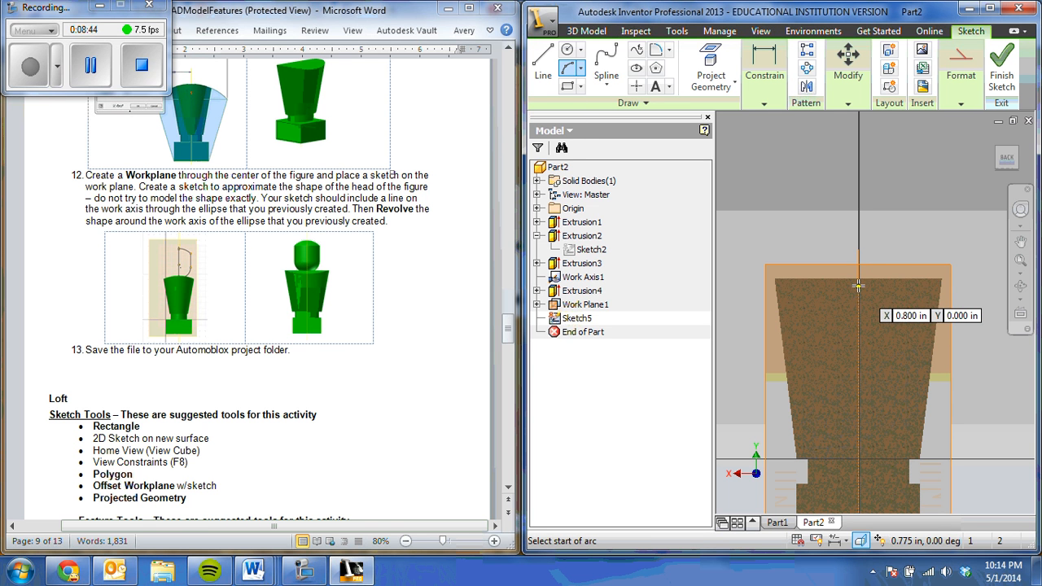
left_click(860, 279)
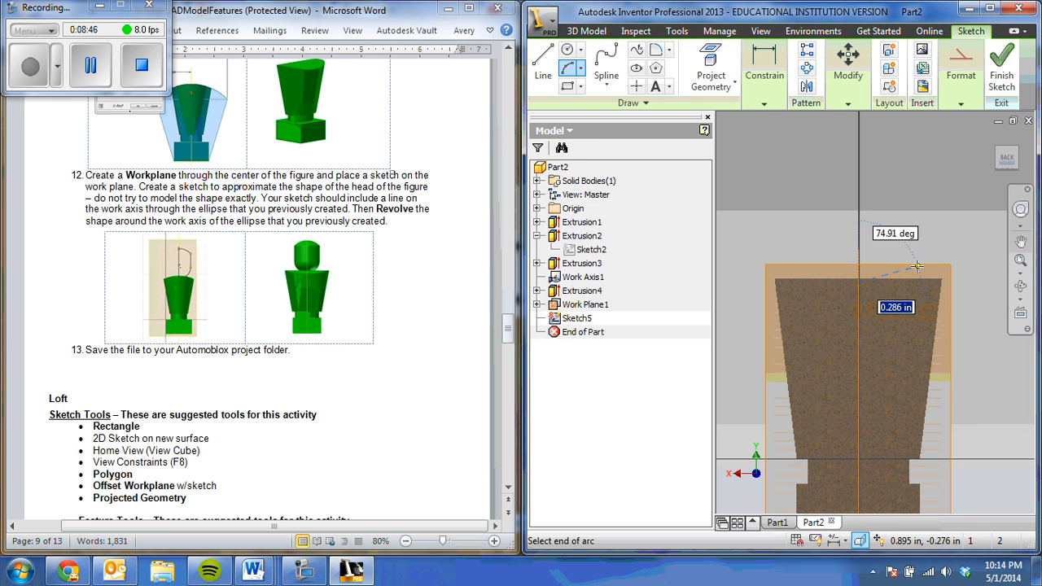
left_click(912, 270)
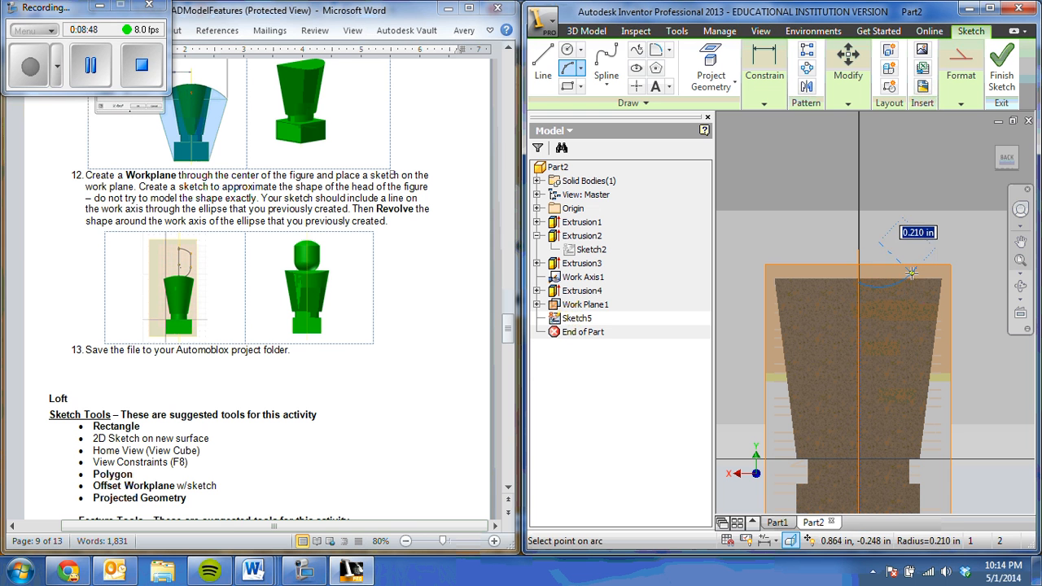
left_click(913, 273)
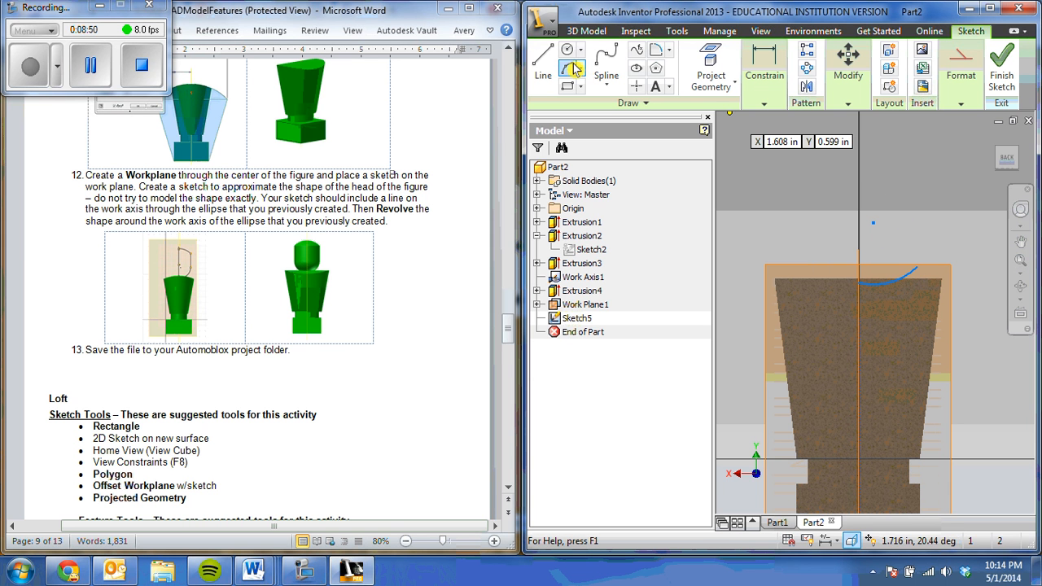
Draw a vertical line up from the arc's outer end and a three-point crown arc about 0.29 in across from its top to the axis.
left_click(543, 64)
left_click(916, 266)
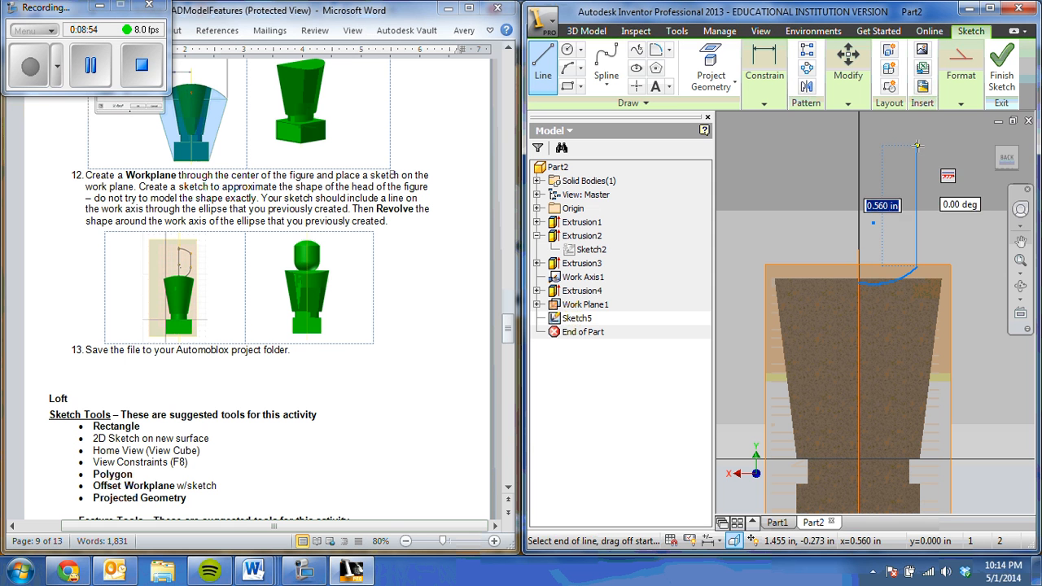
left_click(918, 155)
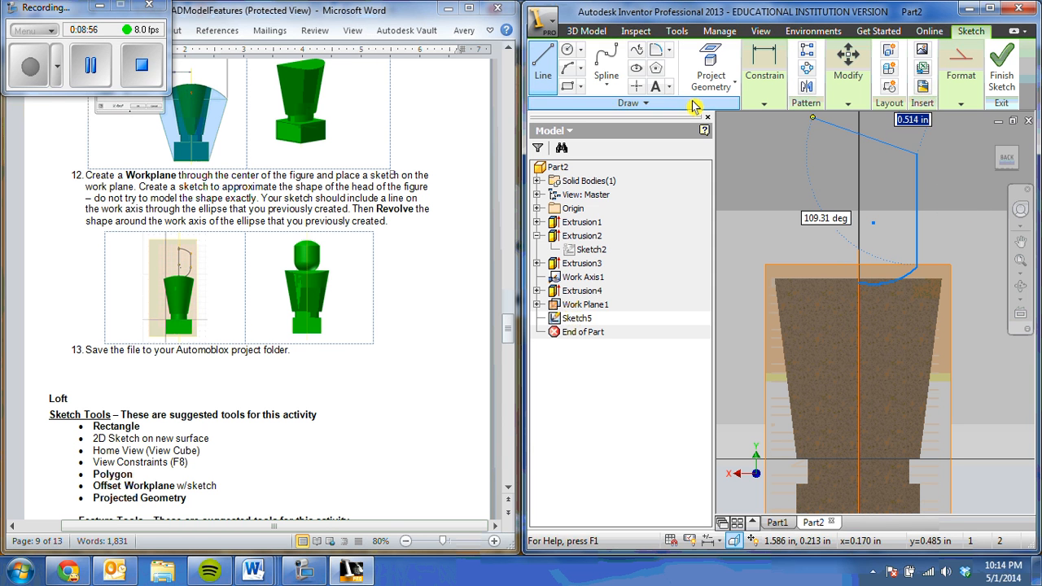
left_click(568, 69)
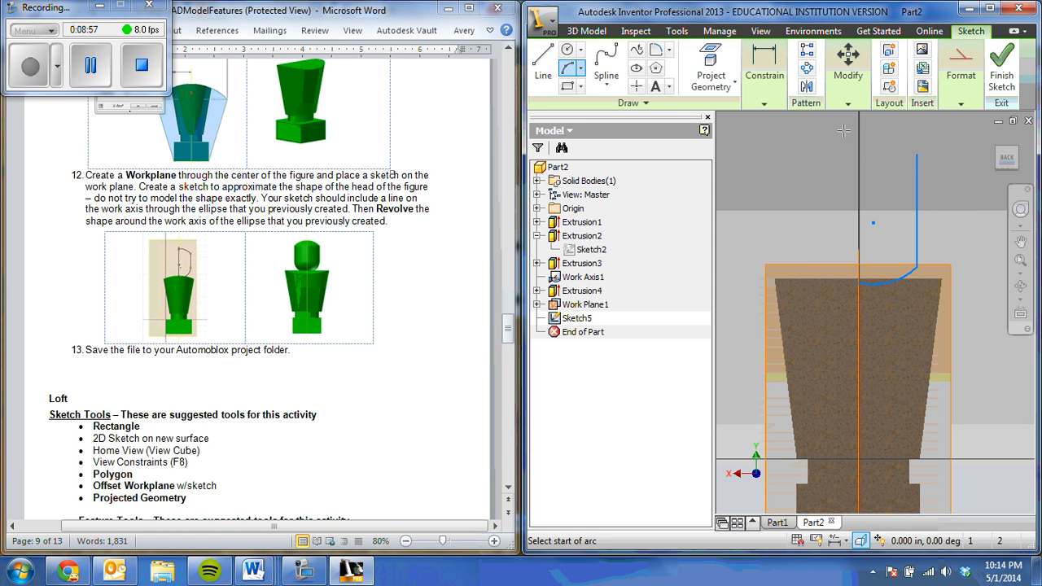
left_click(916, 155)
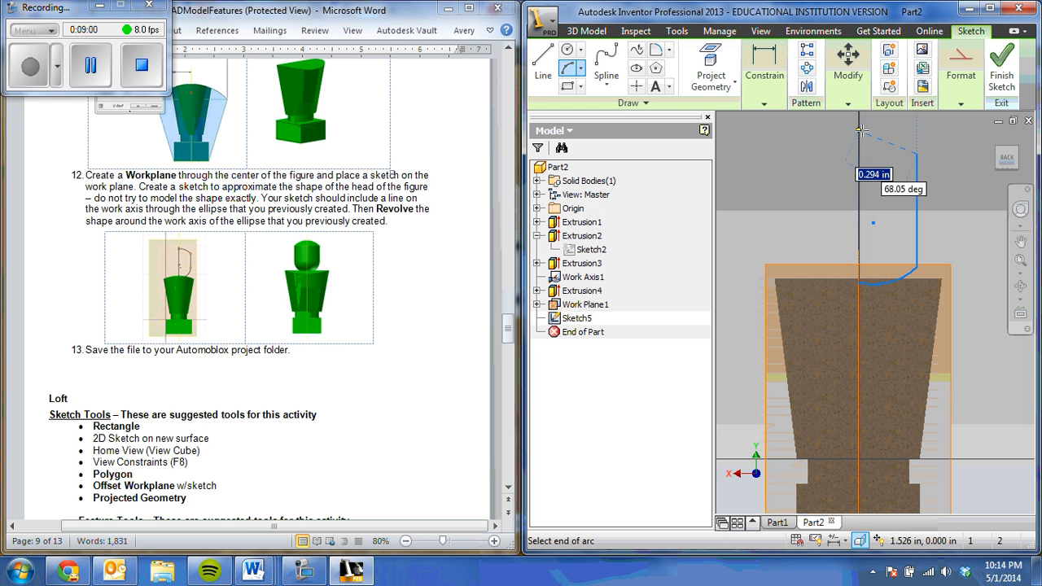
left_click(860, 124)
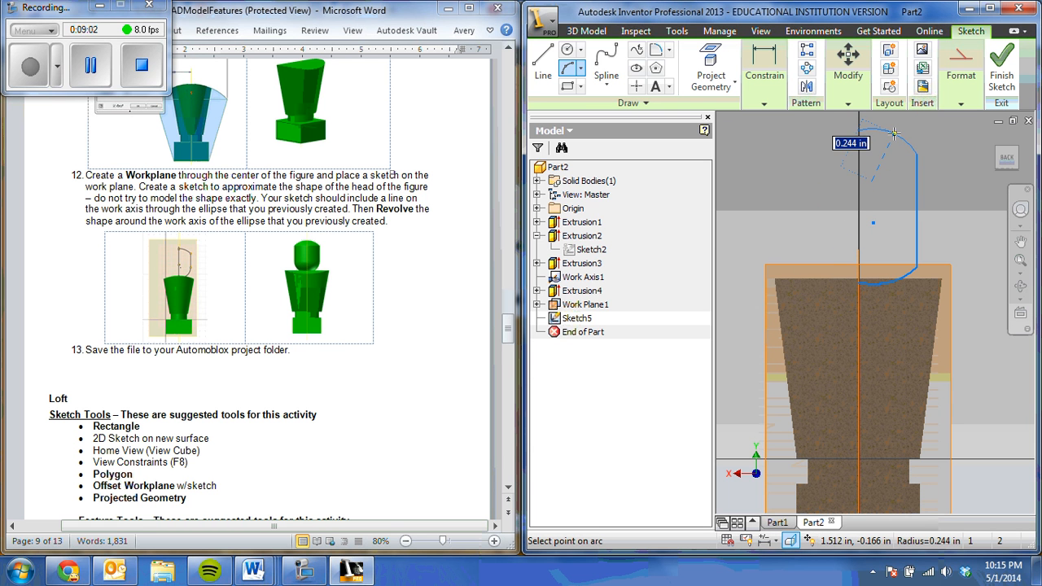
left_click(891, 136)
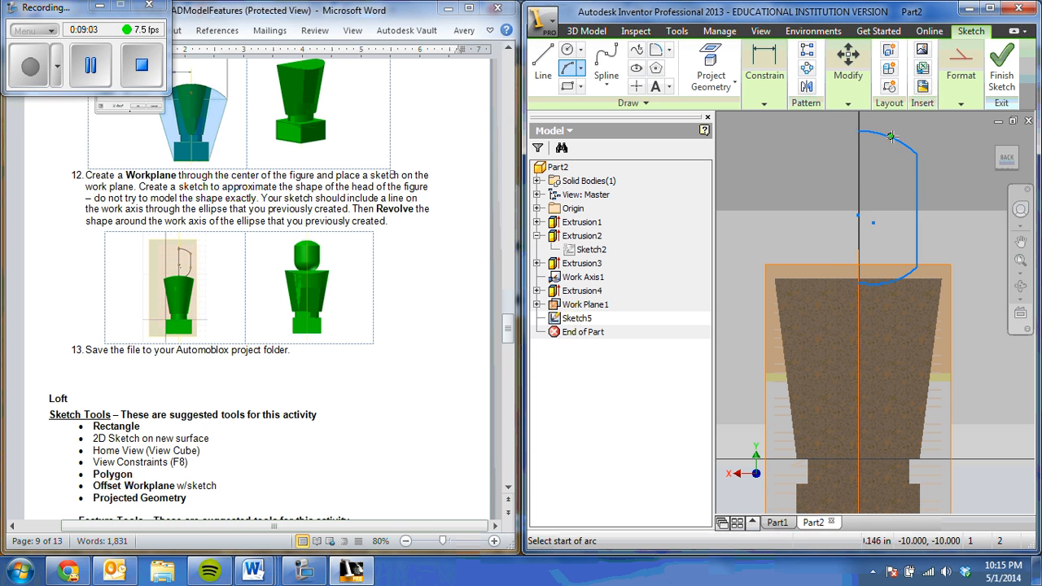
Close the head profile with a straight line along the axis from the crown arc's end to the bottom arc's start.
left_click(543, 61)
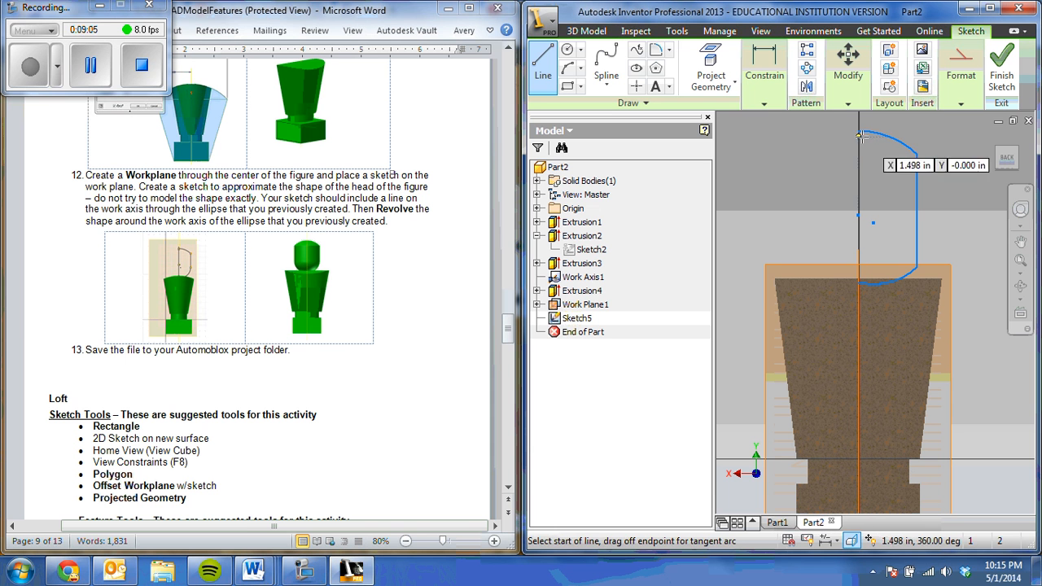
left_click(764, 104)
left_click(858, 130)
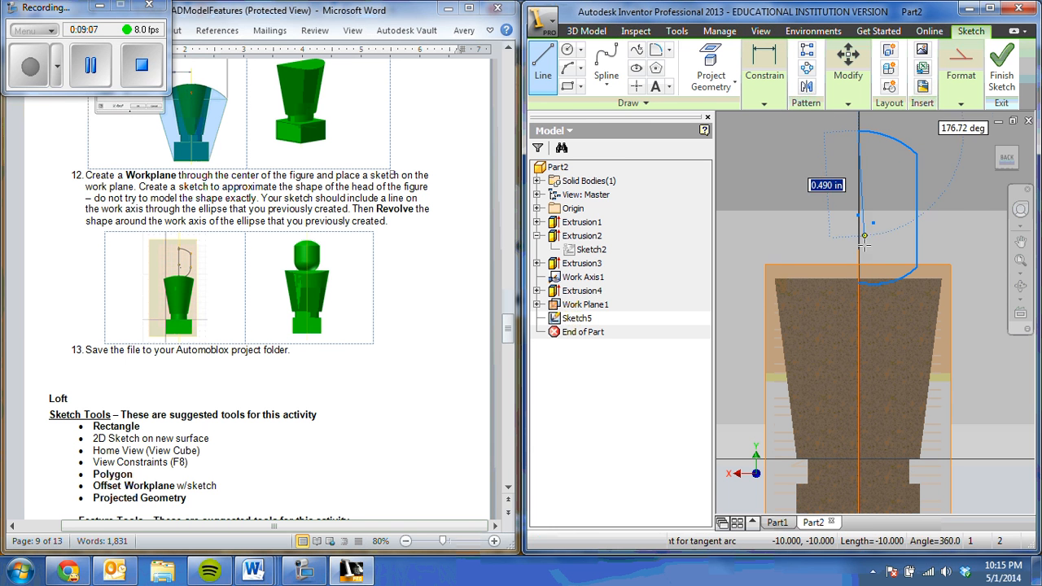
left_click(859, 281)
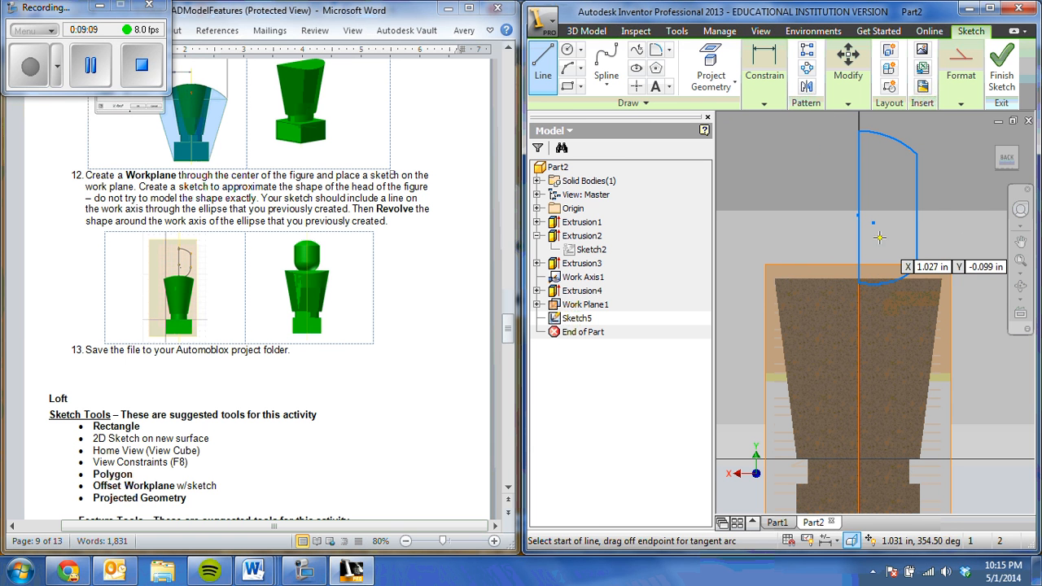
right_click(878, 233)
left_click(857, 250)
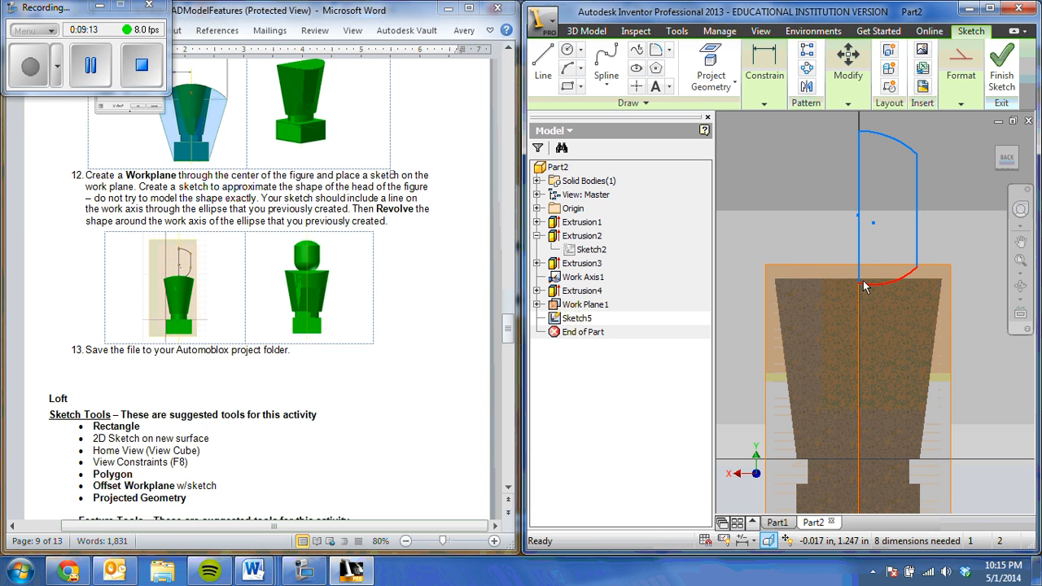
Try to make the head profile's inner vertical line collinear with the work axis.
left_click_drag(888, 283, 889, 284)
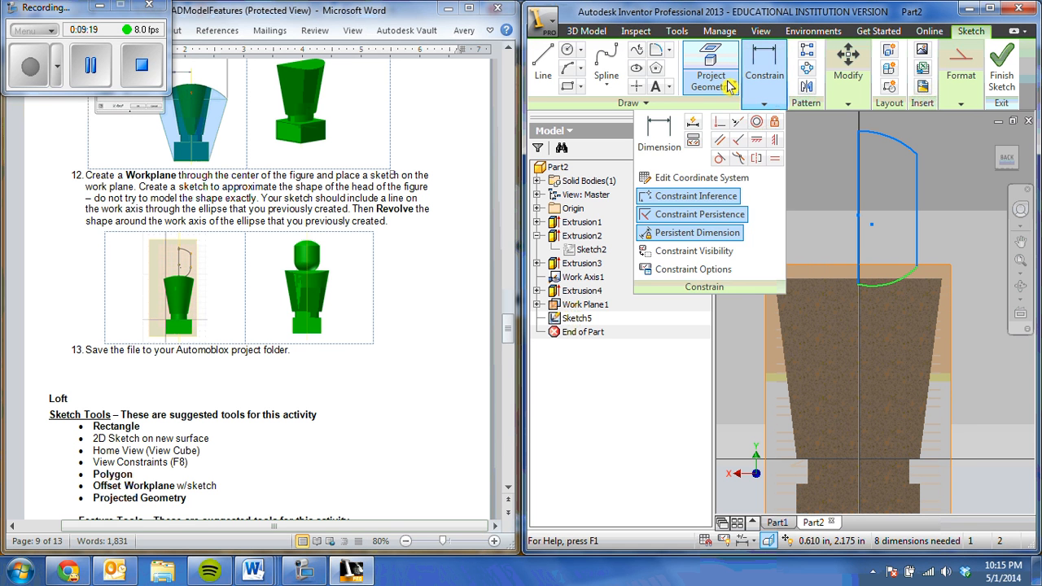
mouse_move(768, 67)
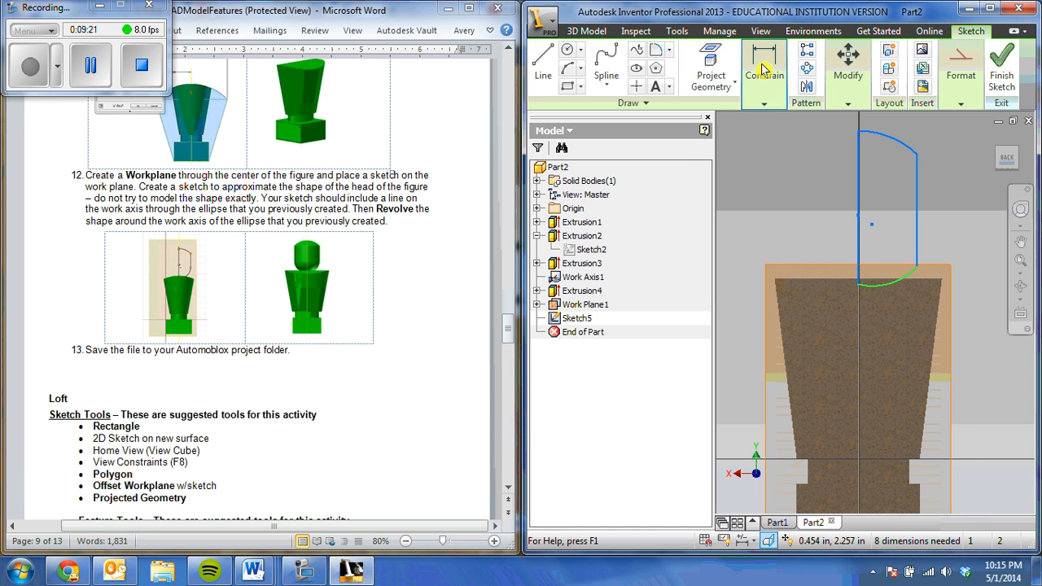
left_click(738, 122)
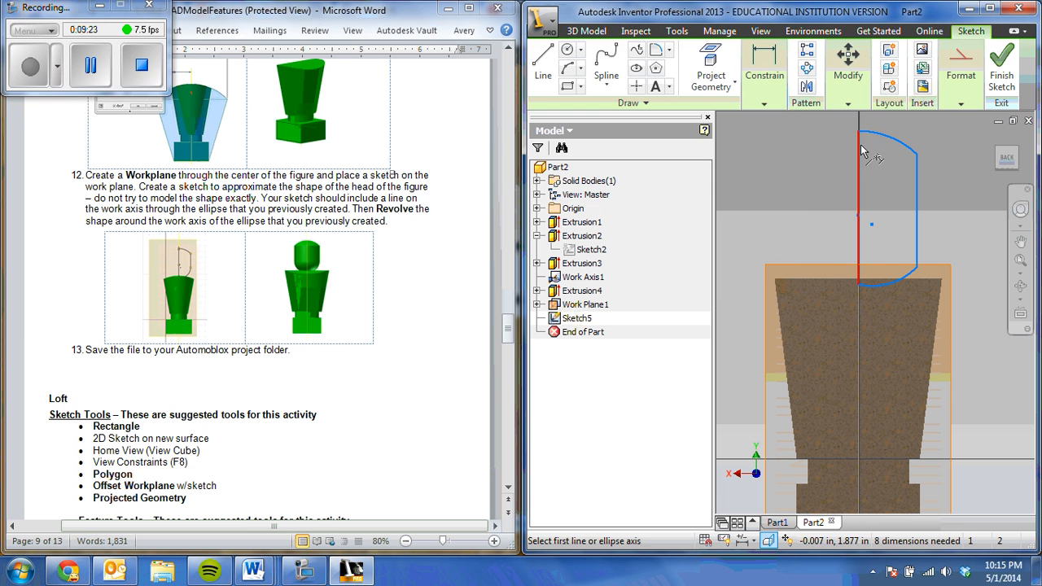
left_click(860, 122)
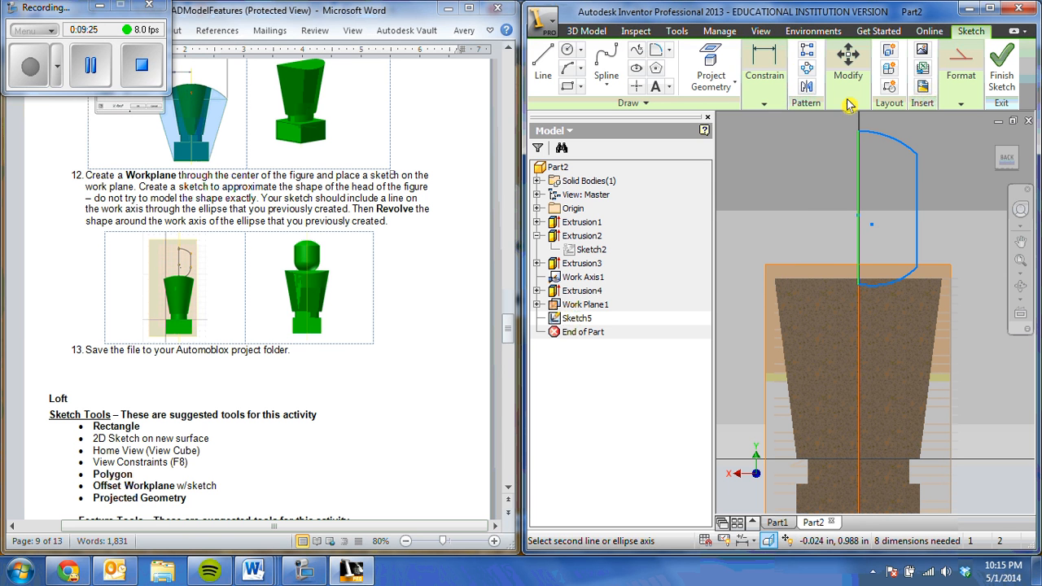
Project the work axis into the sketch and make the head profile's inner vertical line collinear with it.
left_click(711, 65)
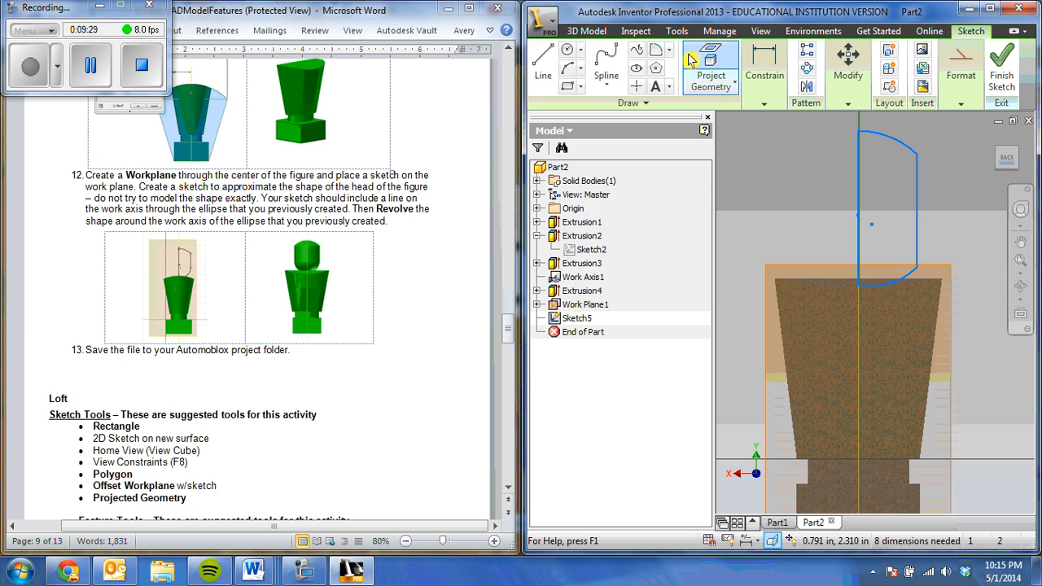
left_click(717, 87)
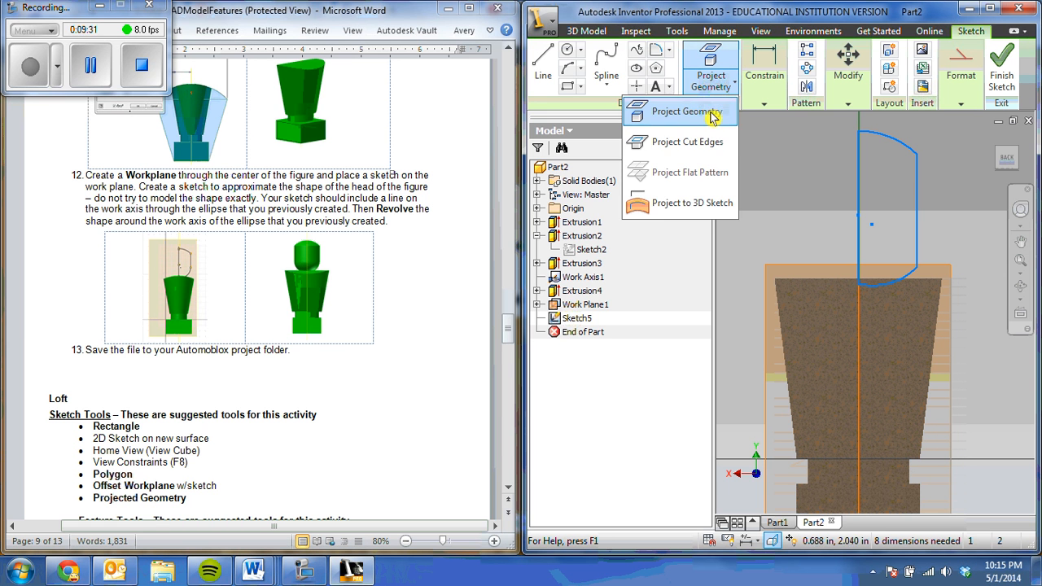
left_click(764, 103)
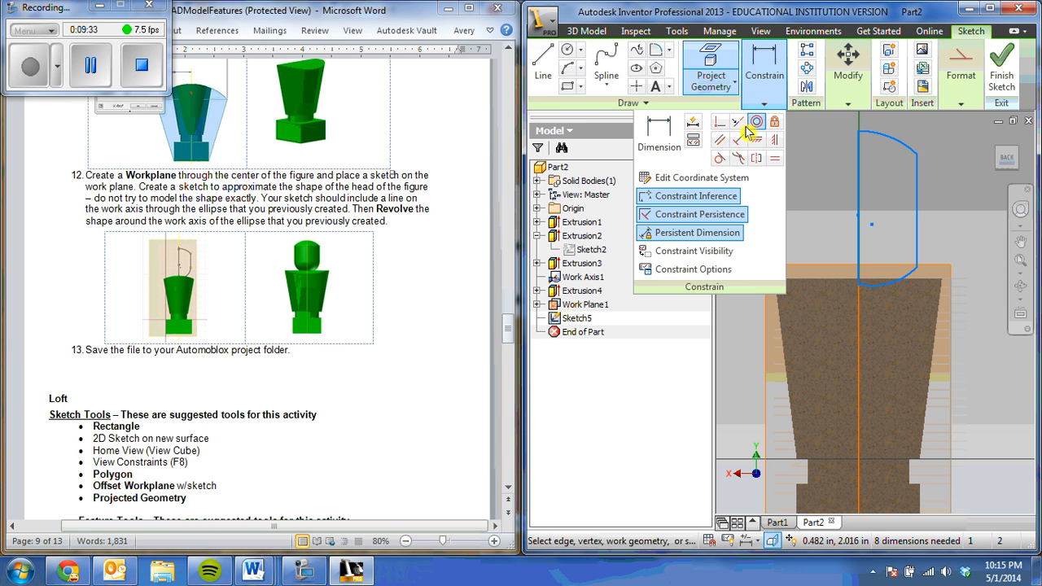
left_click(737, 121)
left_click(861, 156)
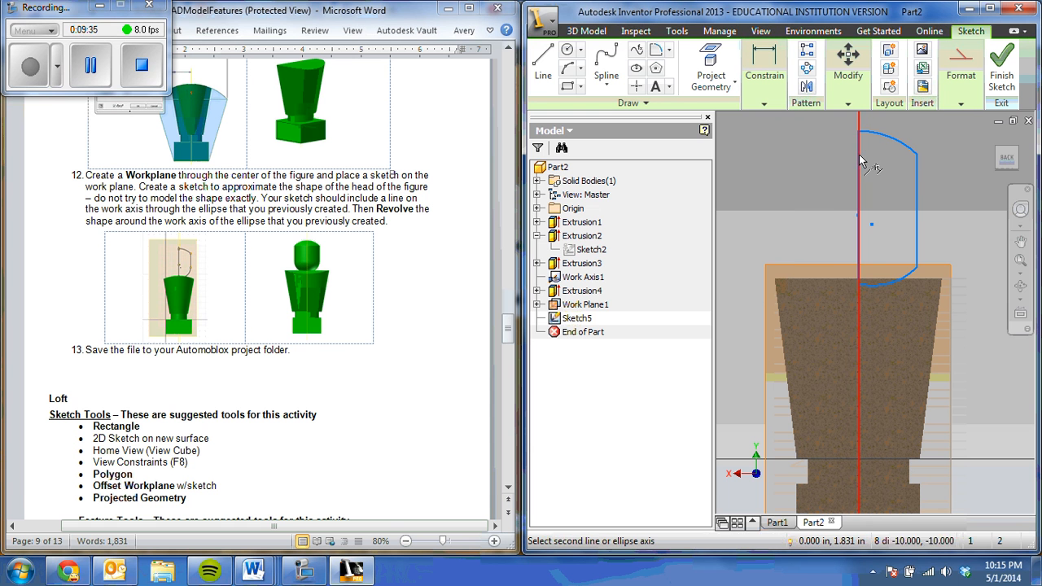
left_click(859, 145)
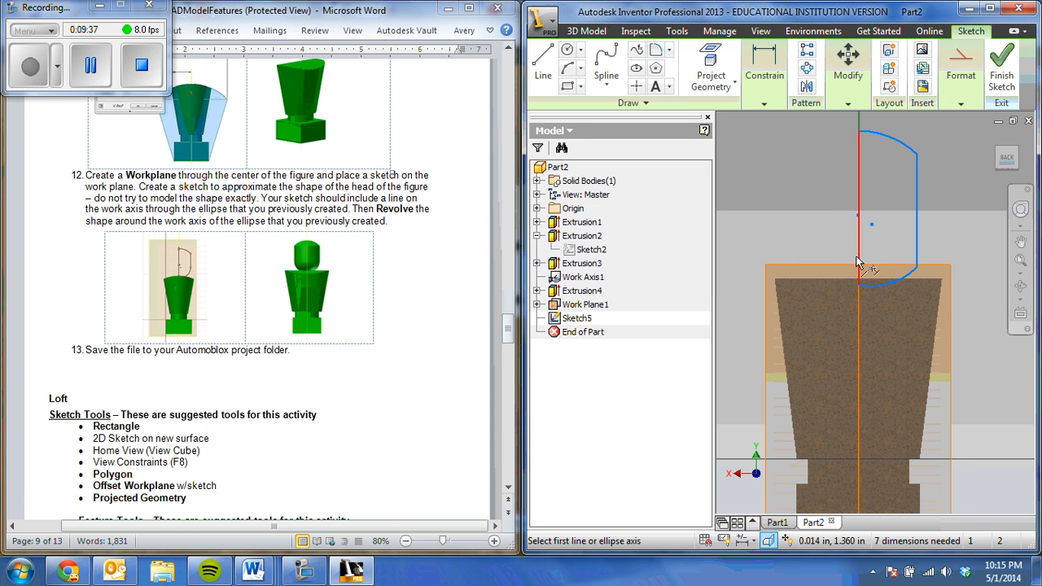
Finish the sketch and revolve the head profile a full turn around the central work axis.
left_click(977, 75)
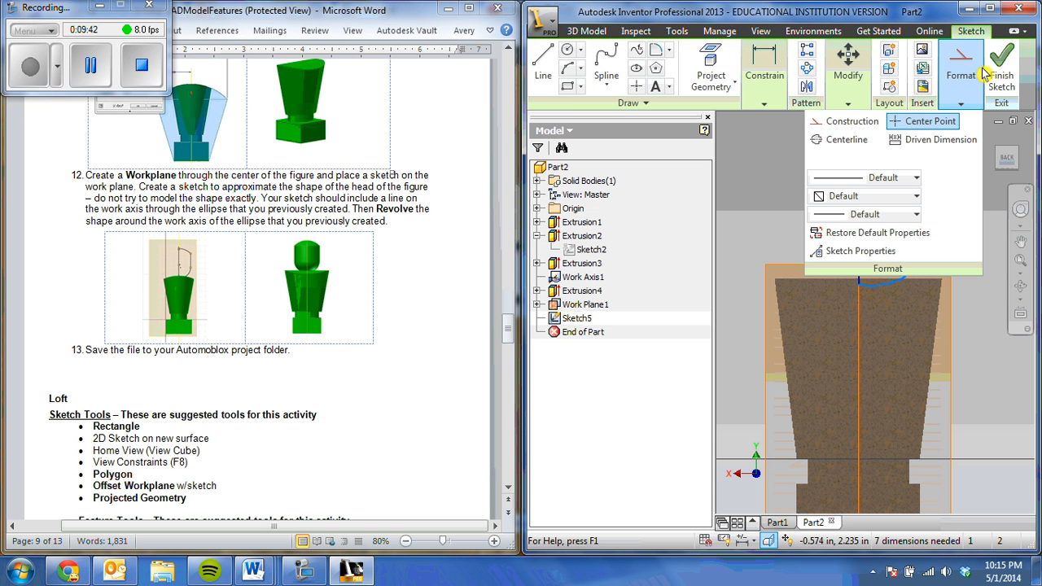
left_click(1004, 72)
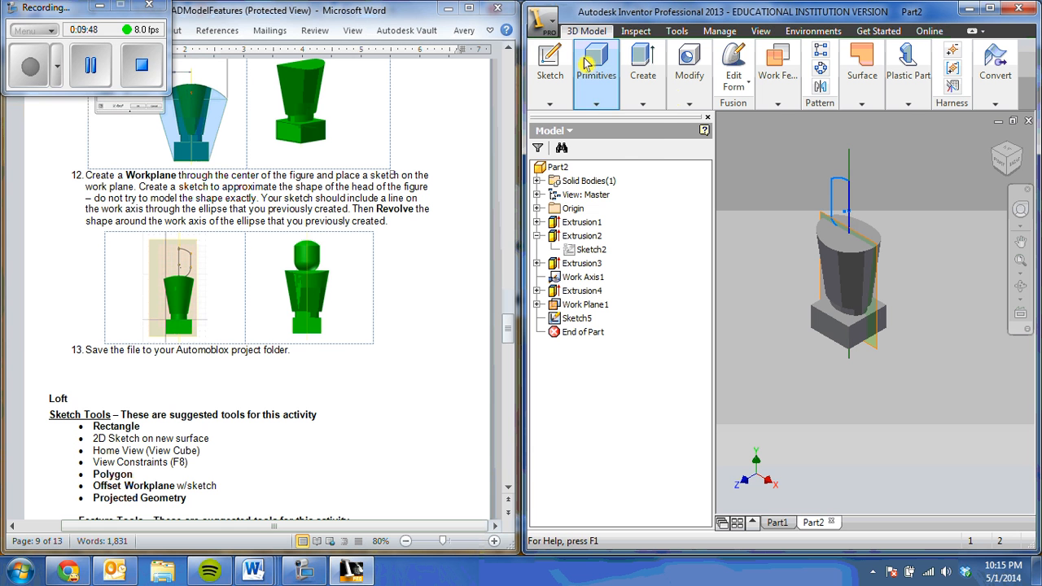
mouse_move(598, 97)
mouse_move(644, 81)
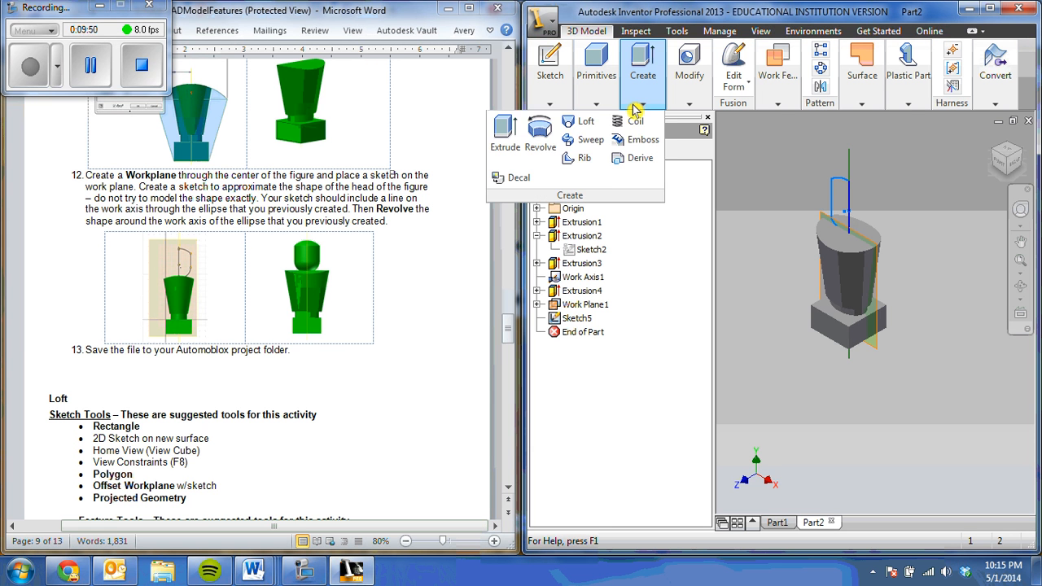
left_click(540, 145)
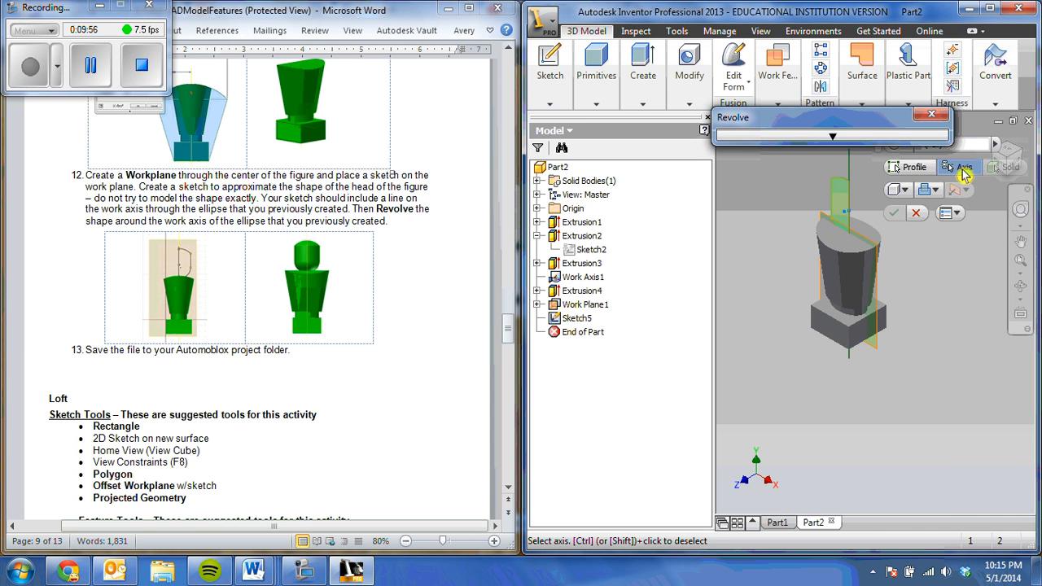
left_click(963, 173)
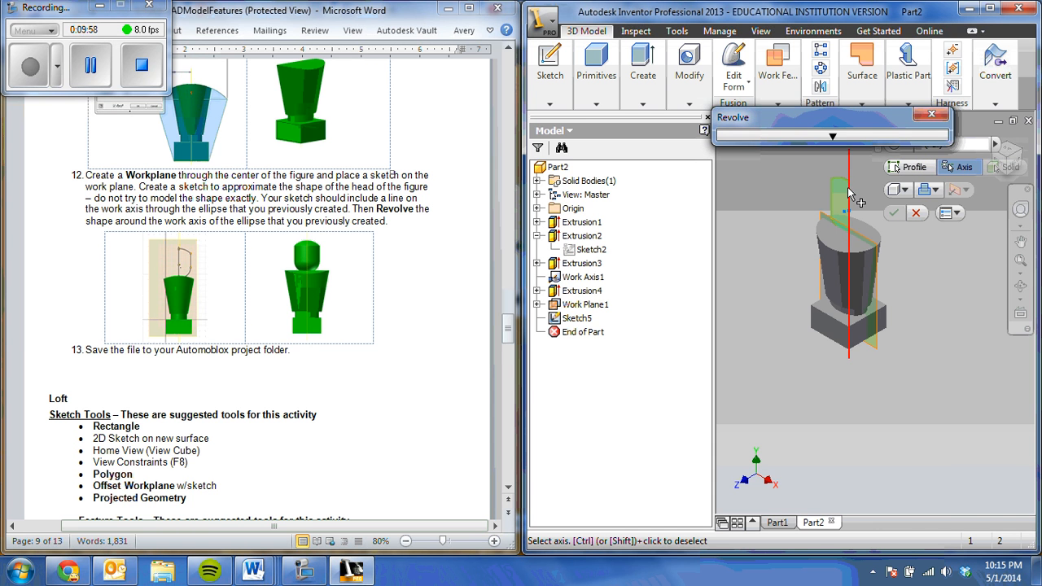
left_click(849, 196)
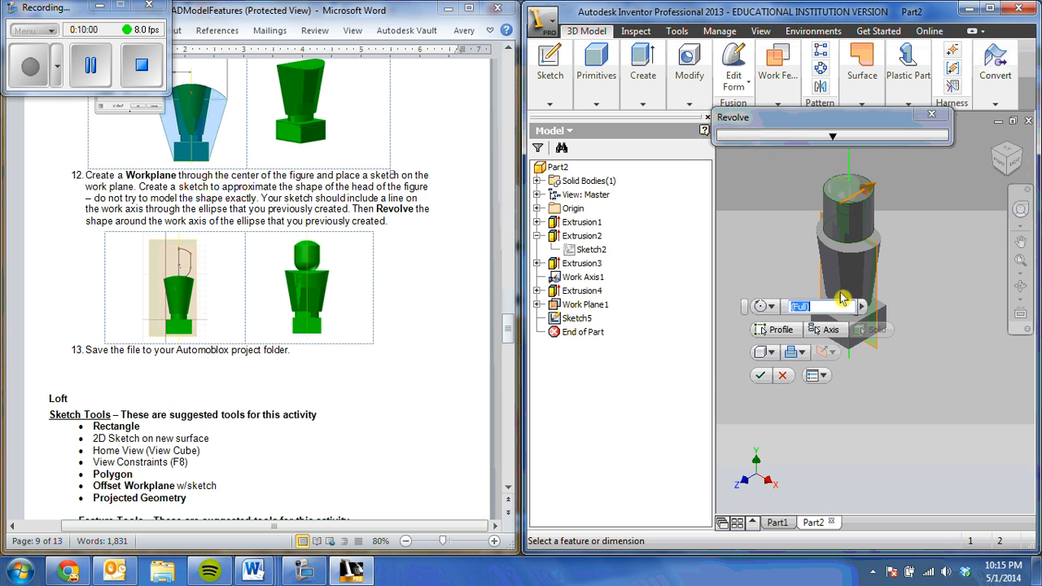
left_click(759, 376)
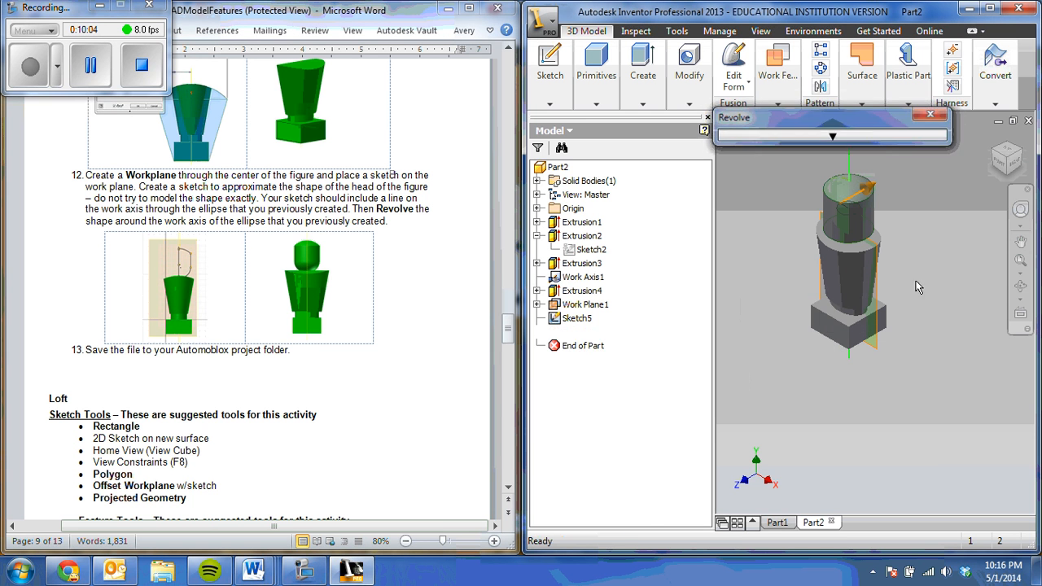
Reopen the sketch of the head revolution and reshape the crown arc into a rounder curve.
left_click(999, 169)
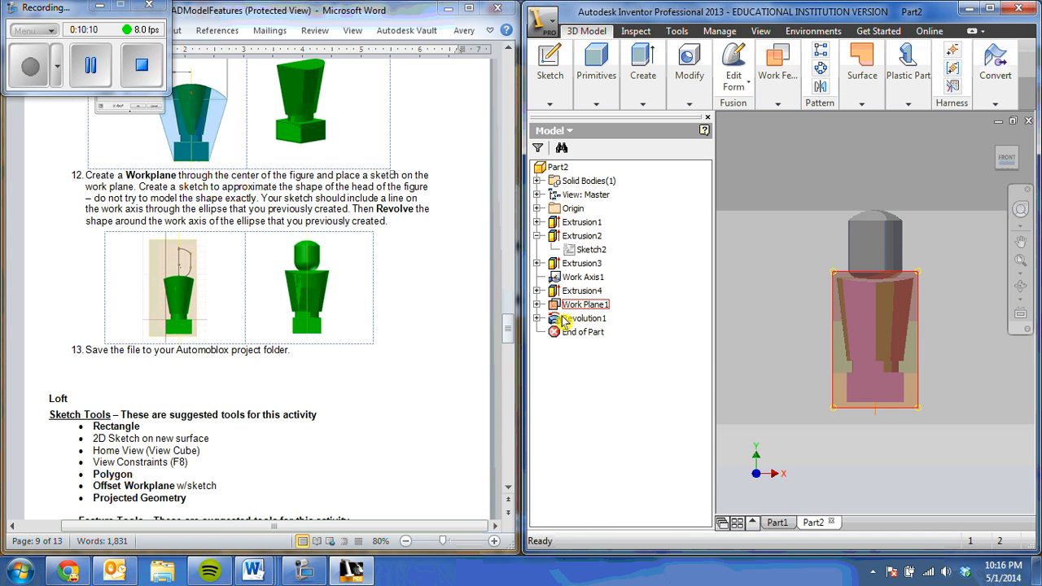
left_click(537, 318)
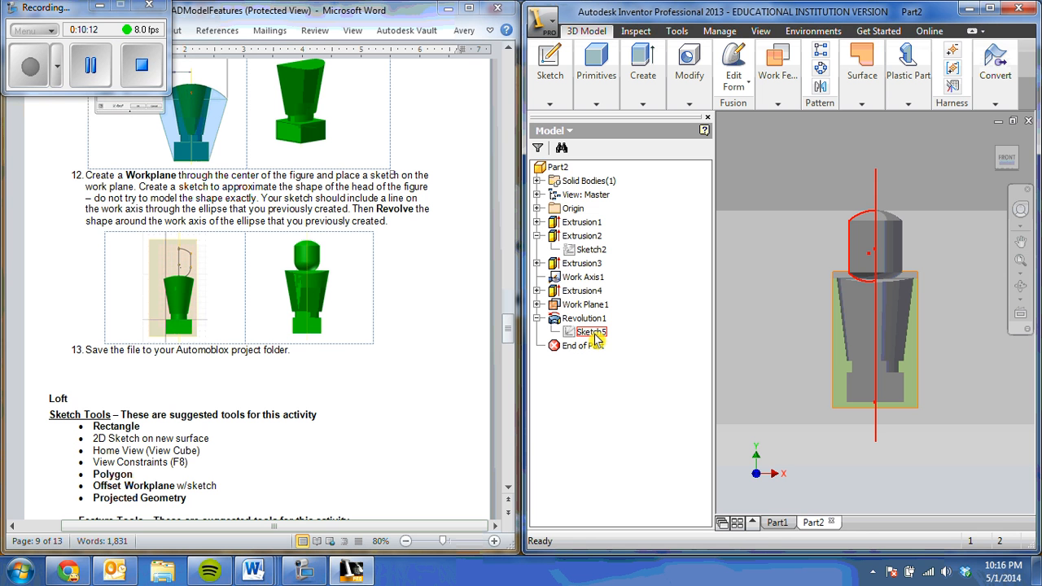
double_click(592, 333)
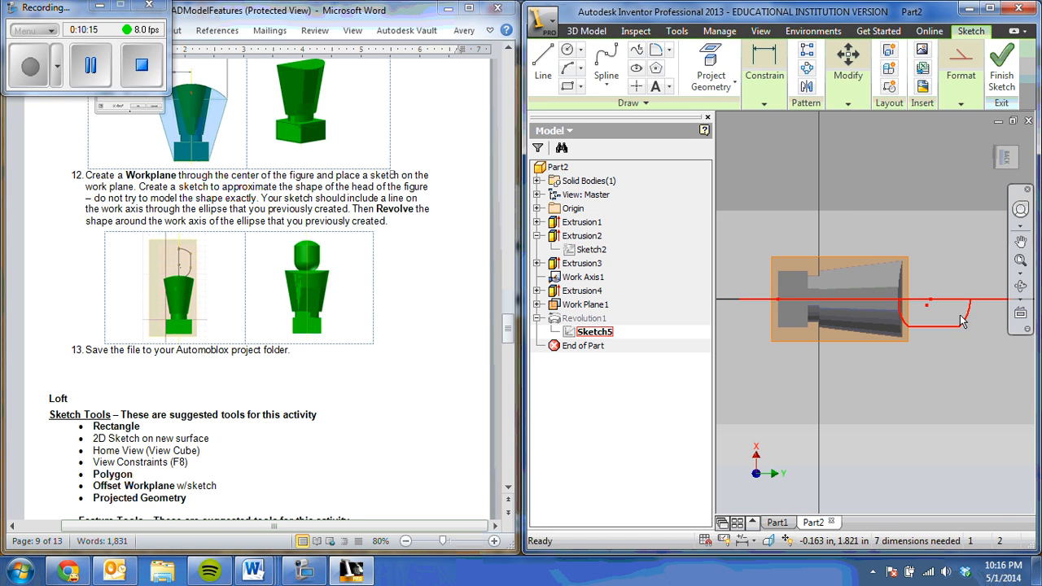
mouse_move(966, 316)
left_mouse_down()
mouse_move(945, 315)
mouse_move(968, 305)
mouse_move(959, 306)
left_mouse_up()
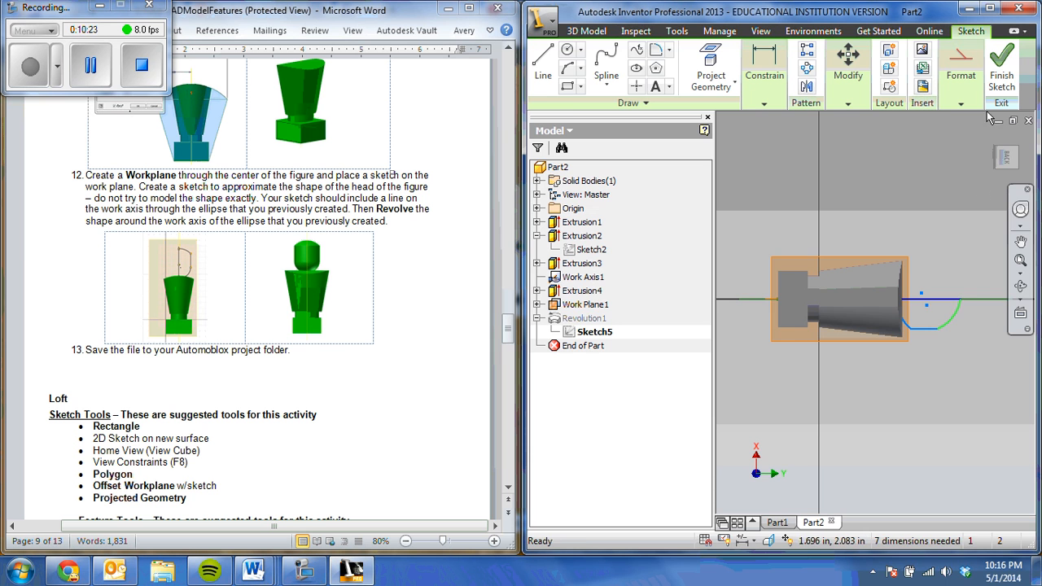
Finish the edited head sketch so the revolved head takes on the reshaped crown profile.
left_click(1004, 73)
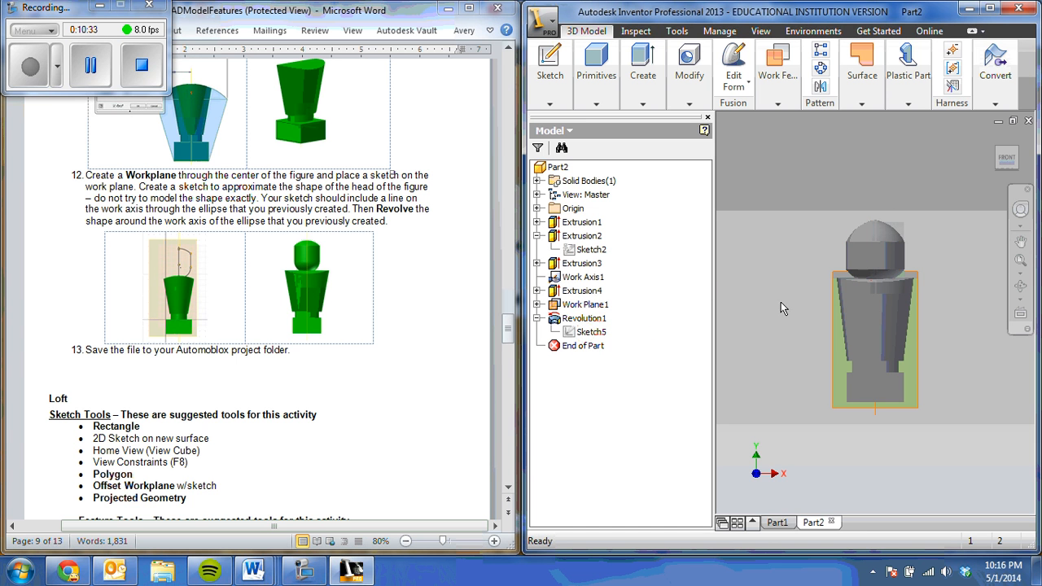
Hide the work plane and the work axis that run through the center of the figure.
left_click(836, 331)
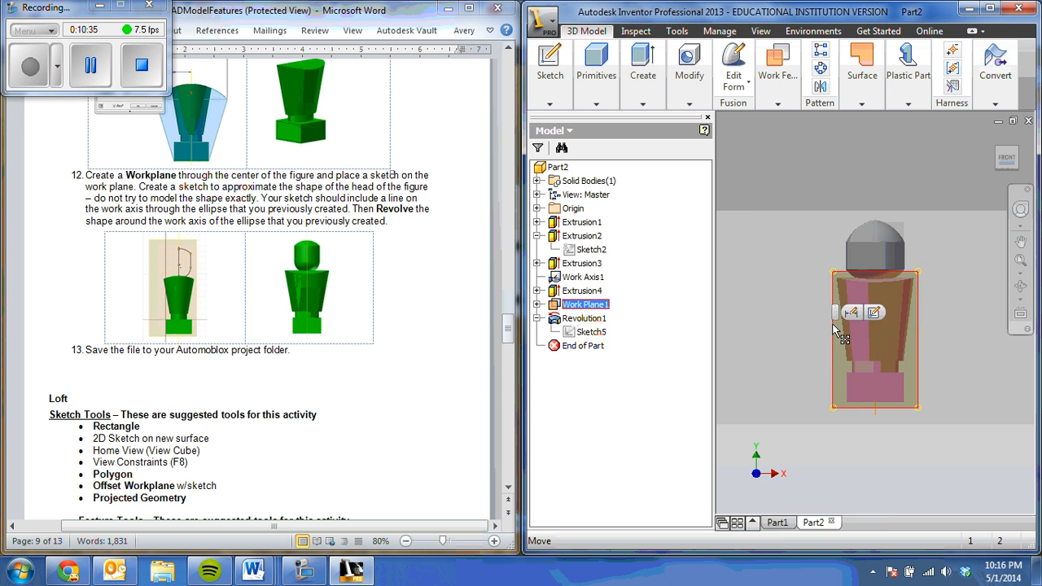
right_click(834, 241)
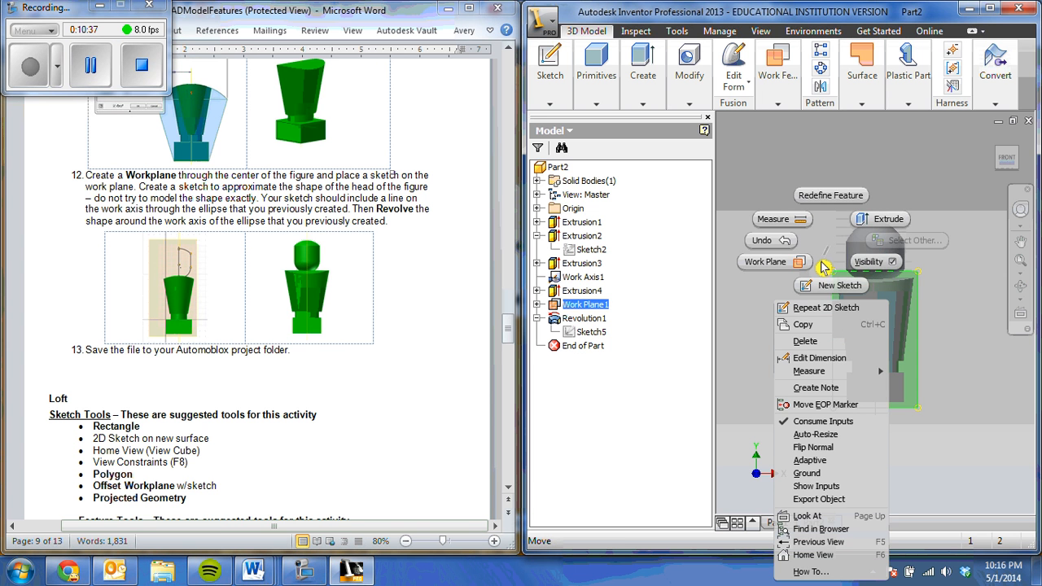
left_click(868, 266)
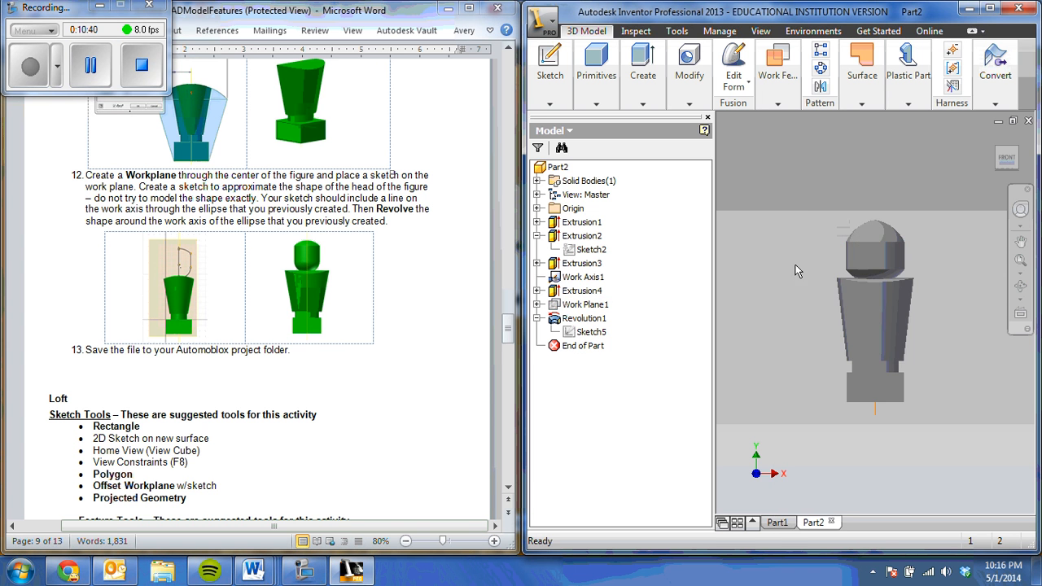
left_click(875, 417)
right_click(873, 415)
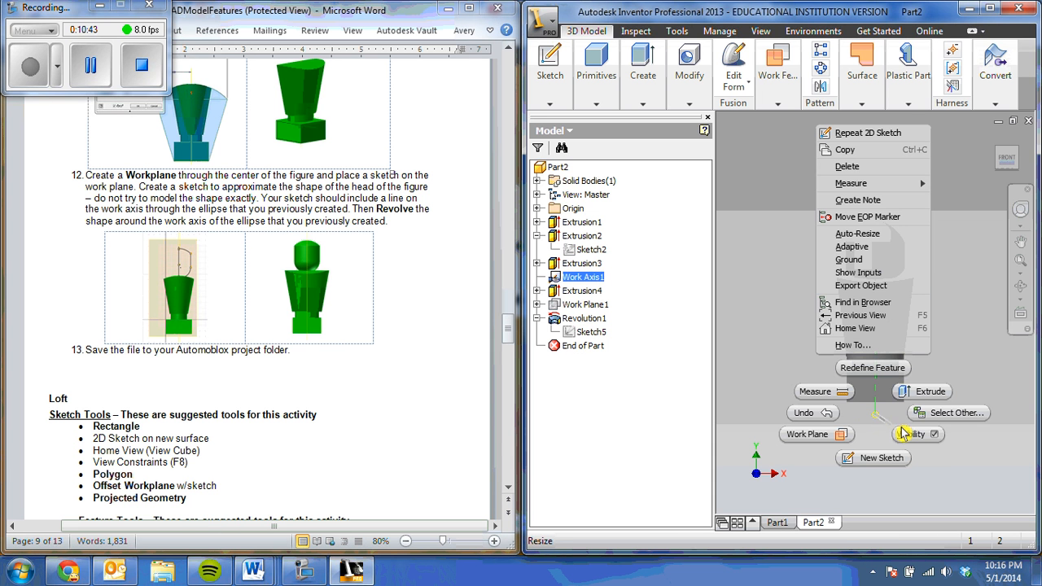
left_click(904, 434)
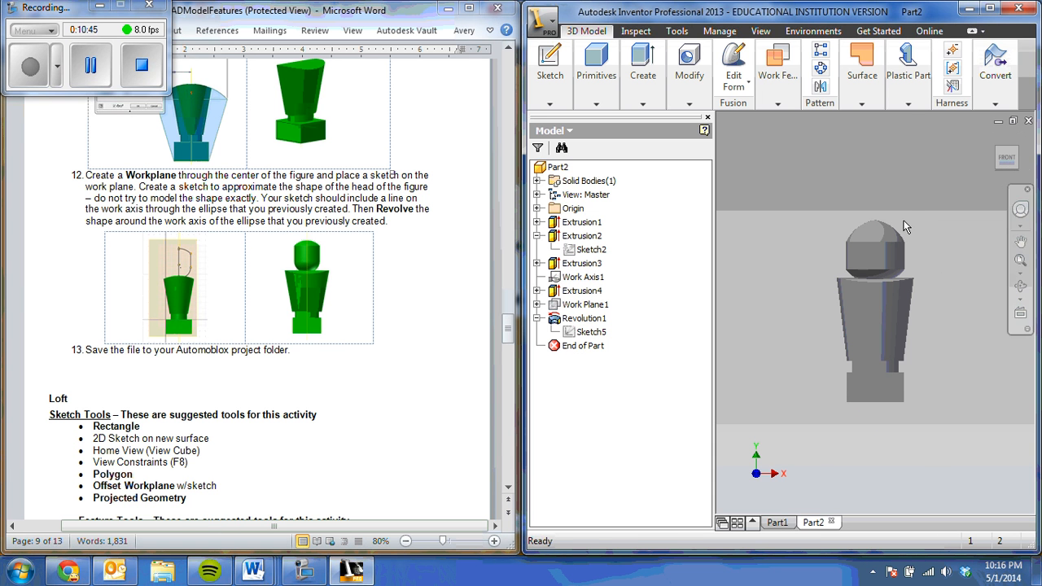
left_click(994, 136)
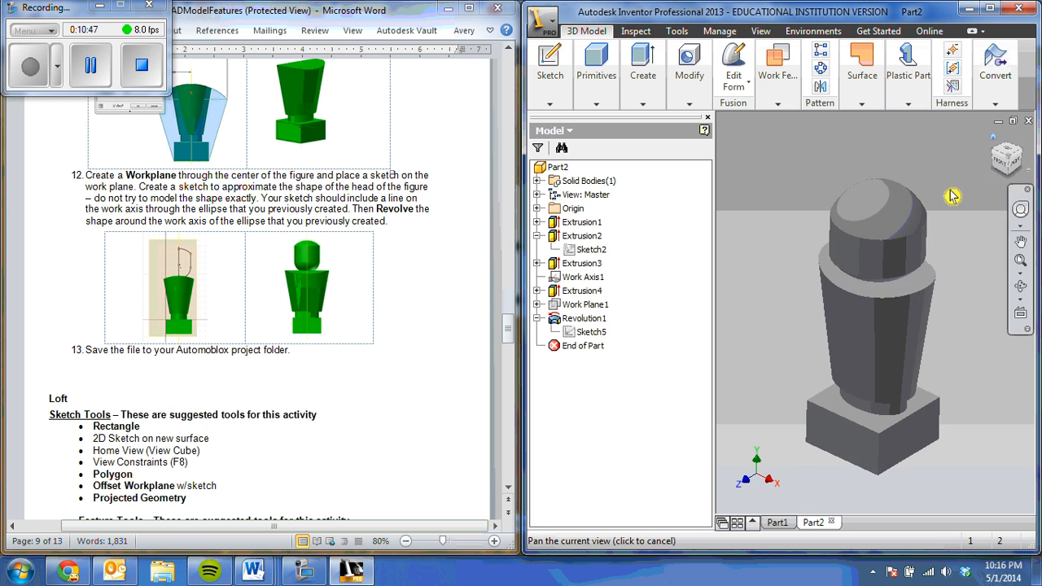